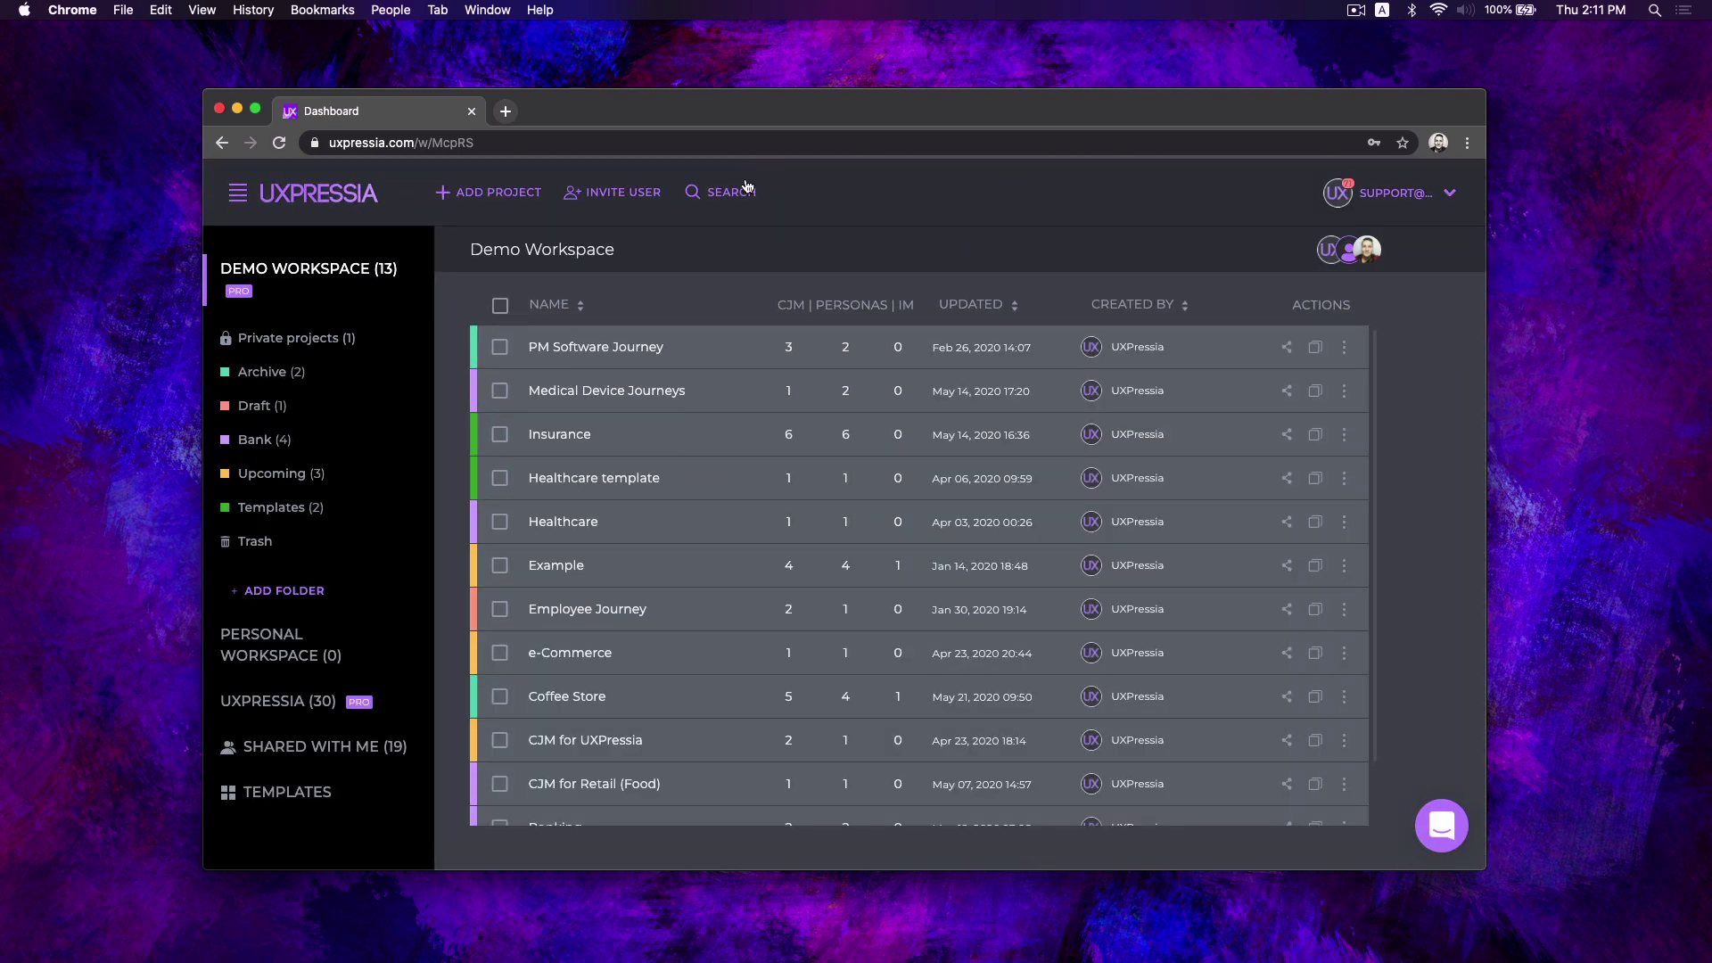
# Step: Check who has access to the workspace and list its viewers
pyautogui.click(747, 189)
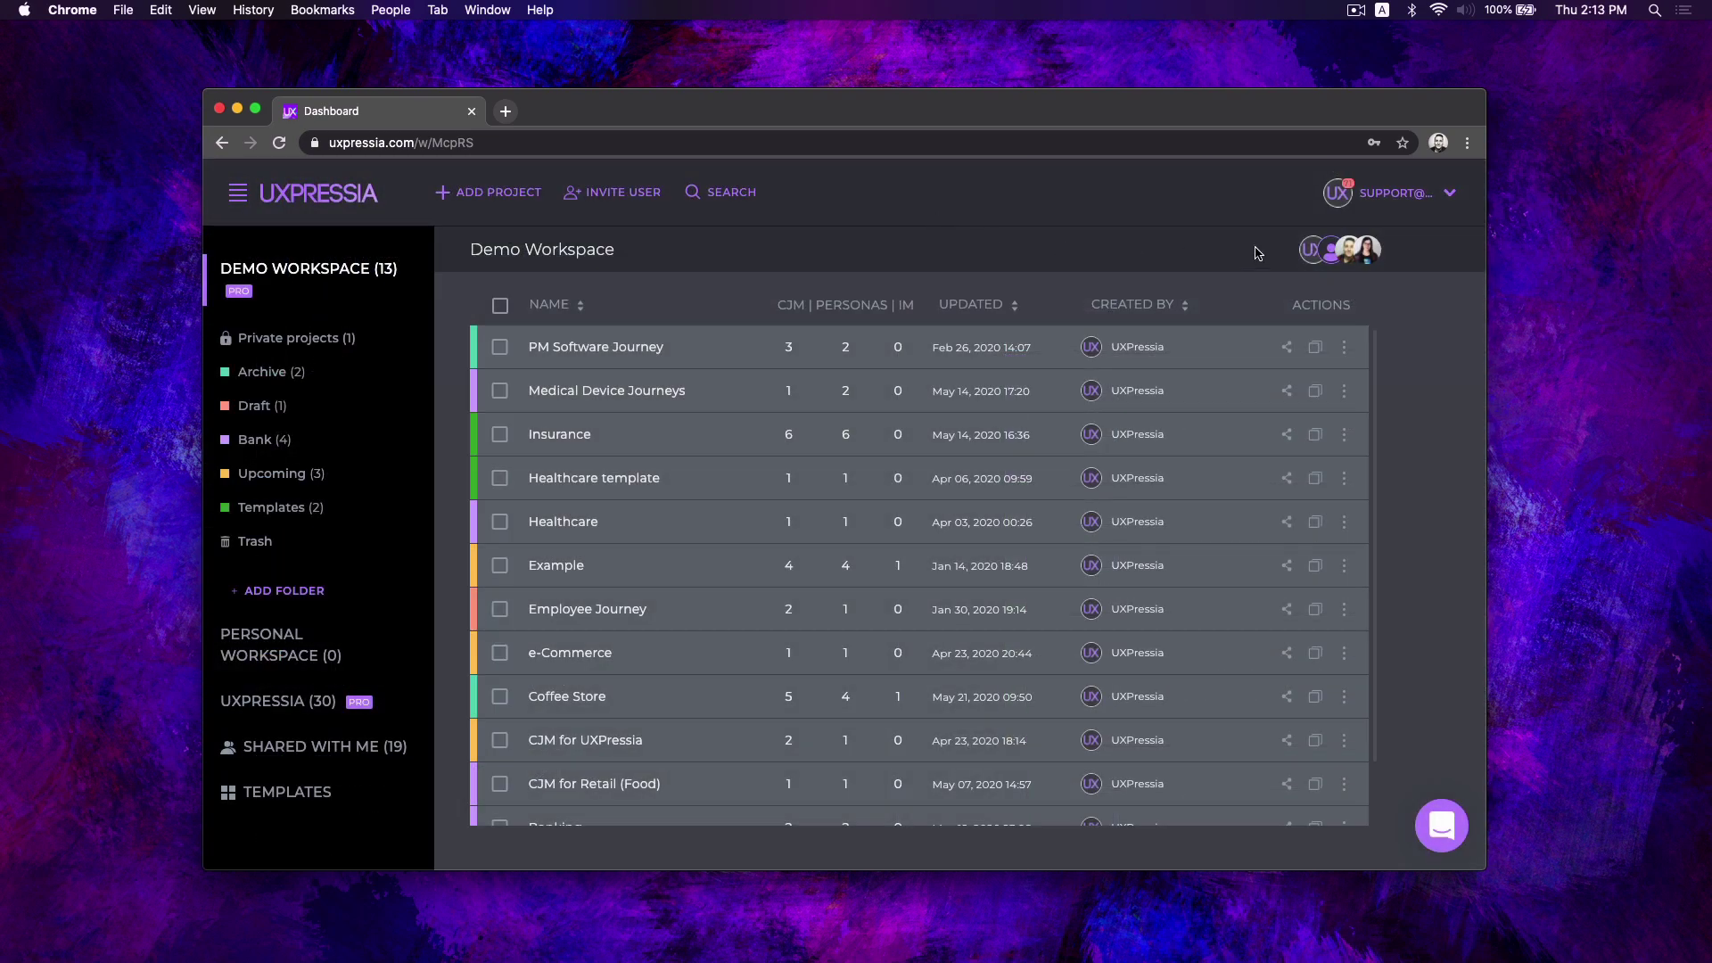
pyautogui.click(1315, 241)
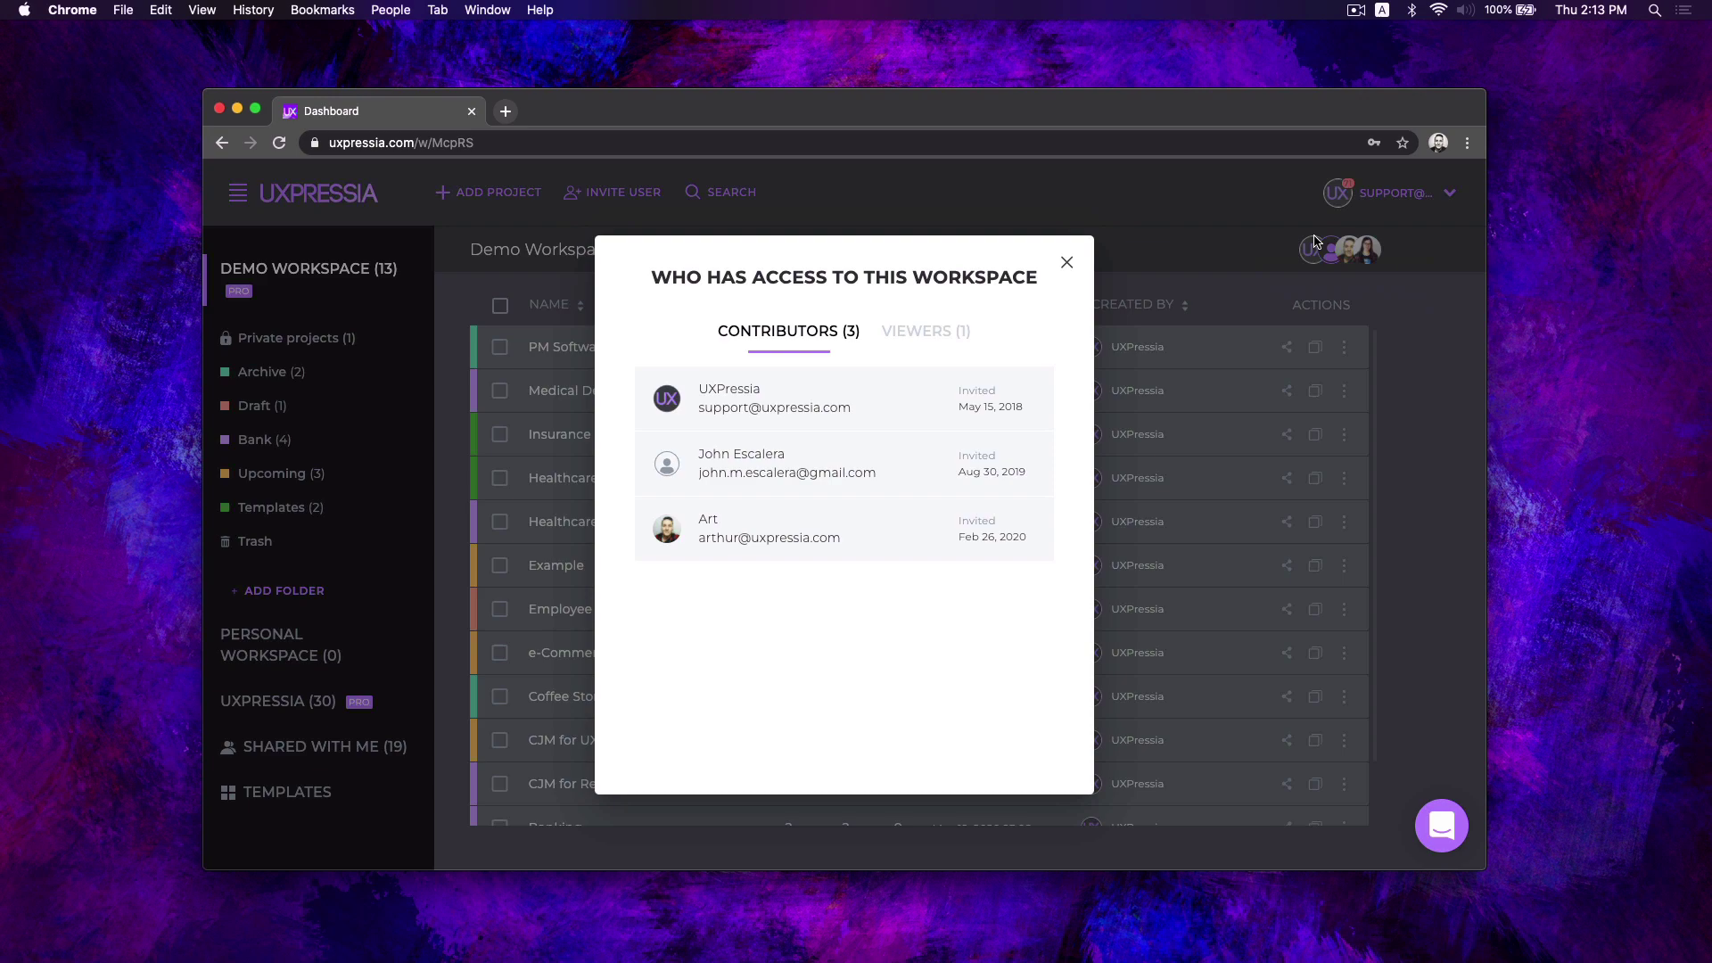
pyautogui.click(939, 345)
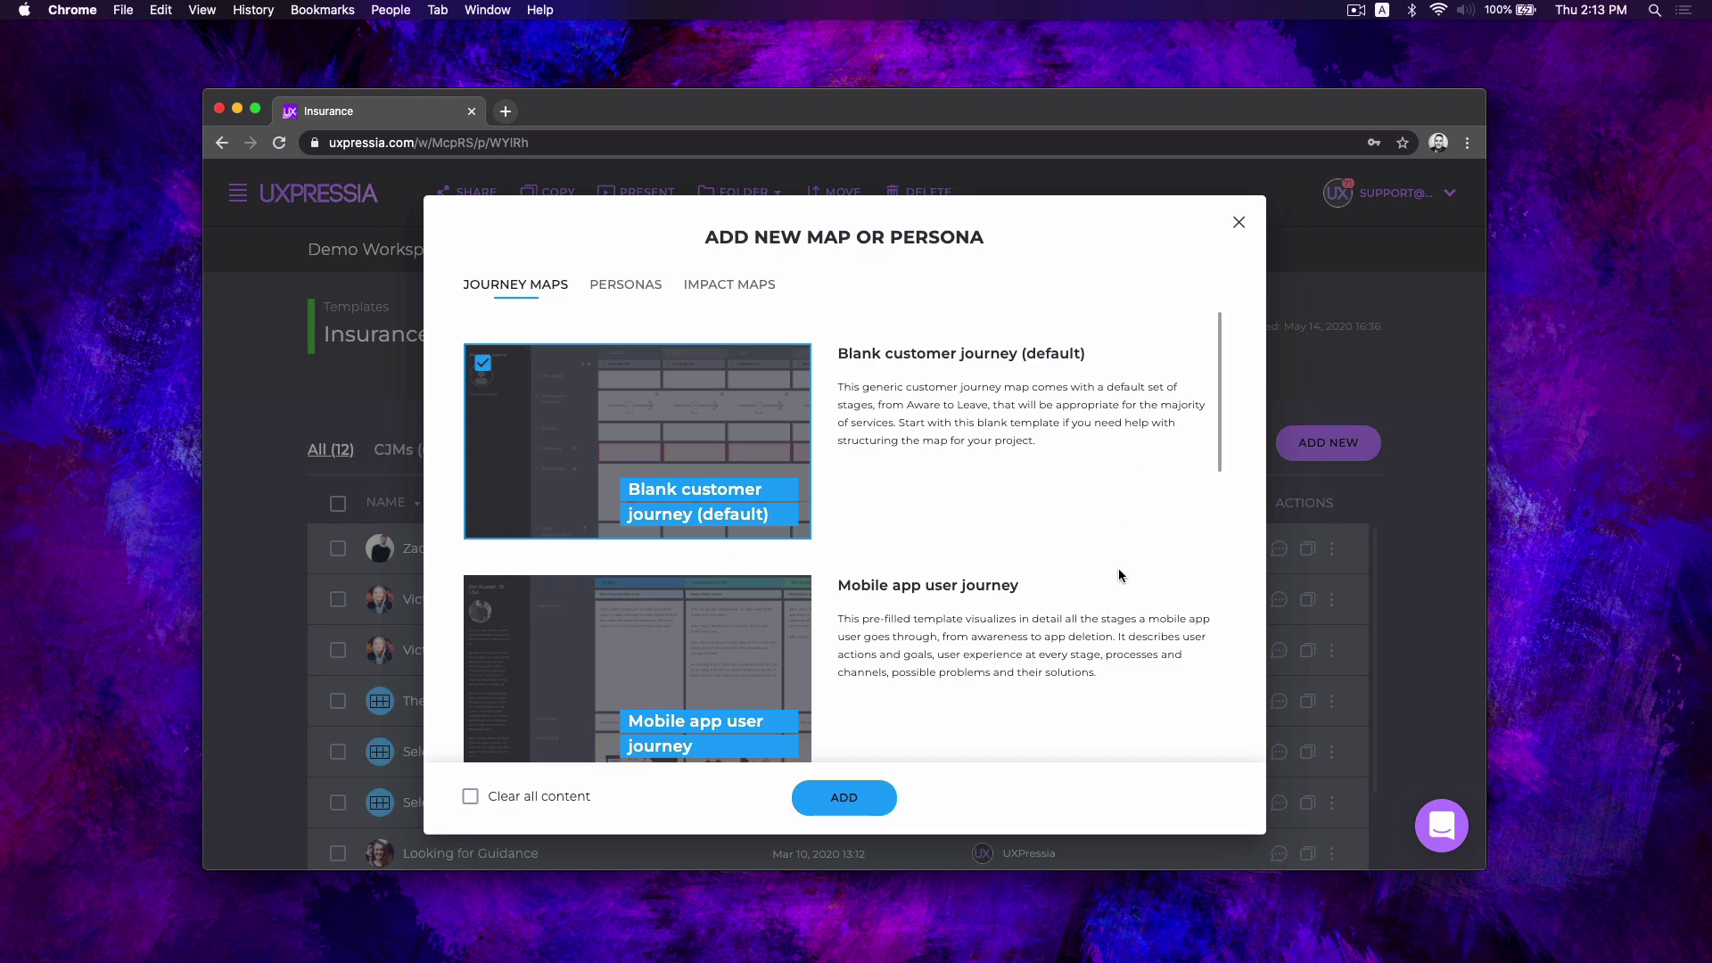
# Step: Scroll the Insurance journey map templates down to E-commerce customer journey
pyautogui.scroll(-2, 1121, 575)
pyautogui.scroll(-2, 1120, 575)
pyautogui.scroll(-2, 1121, 575)
pyautogui.scroll(-1, 1120, 576)
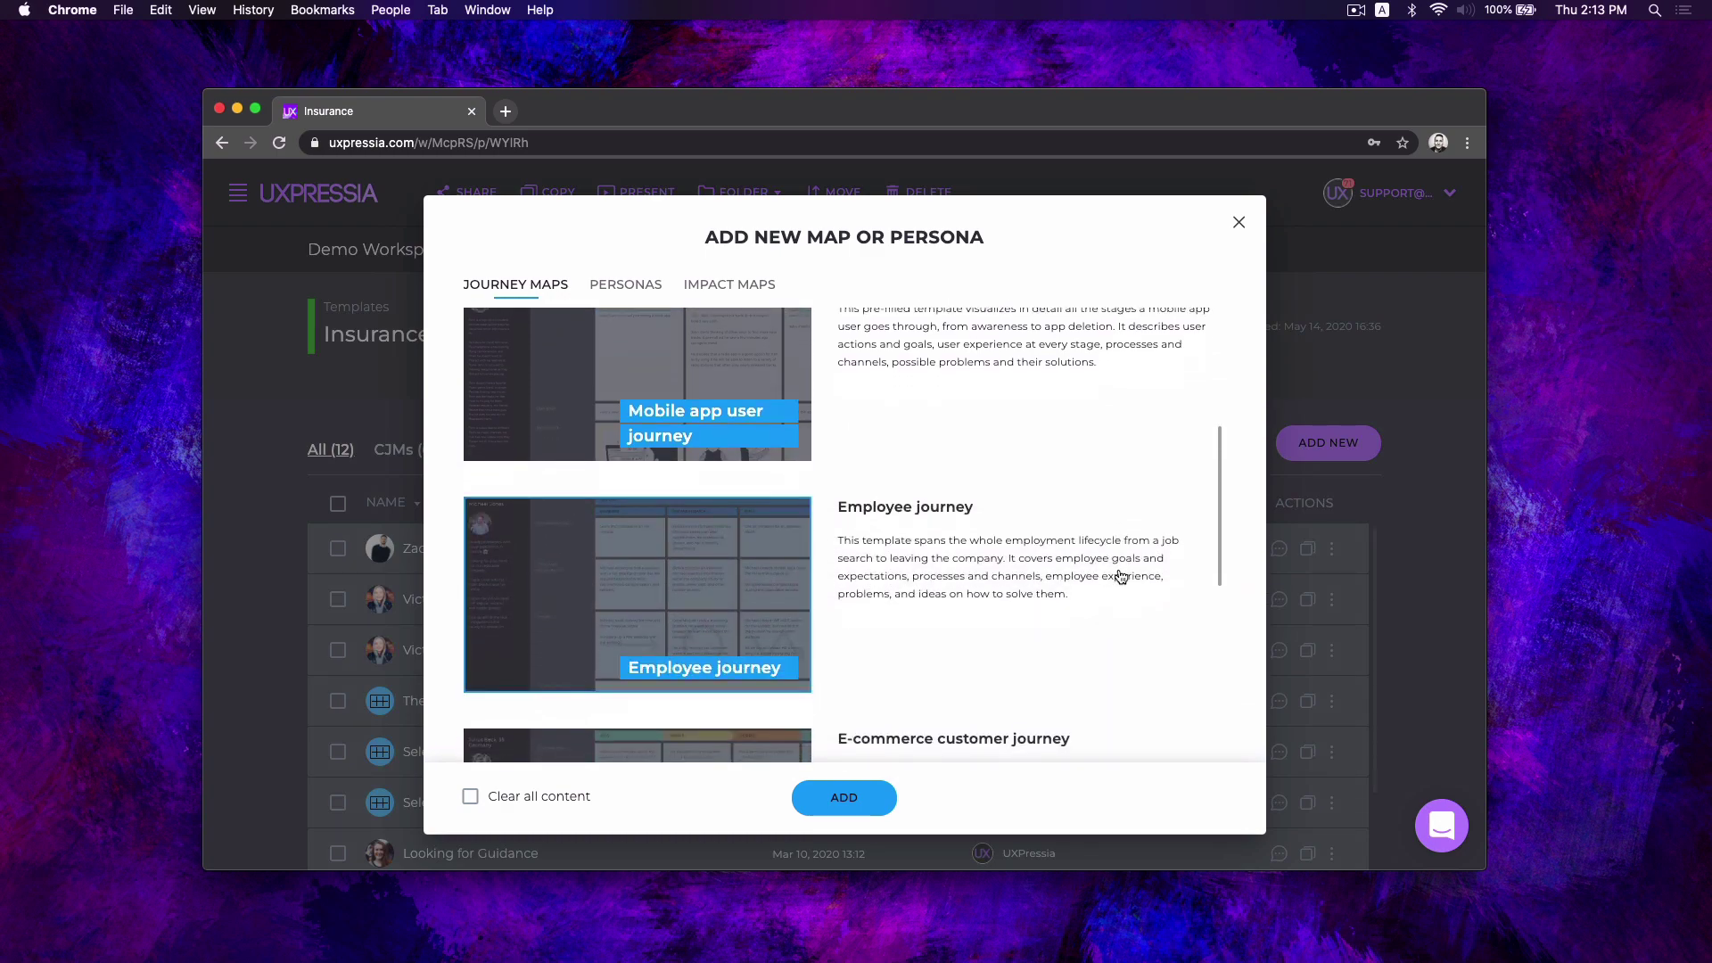
pyautogui.scroll(-2, 1120, 575)
pyautogui.scroll(-1, 1121, 575)
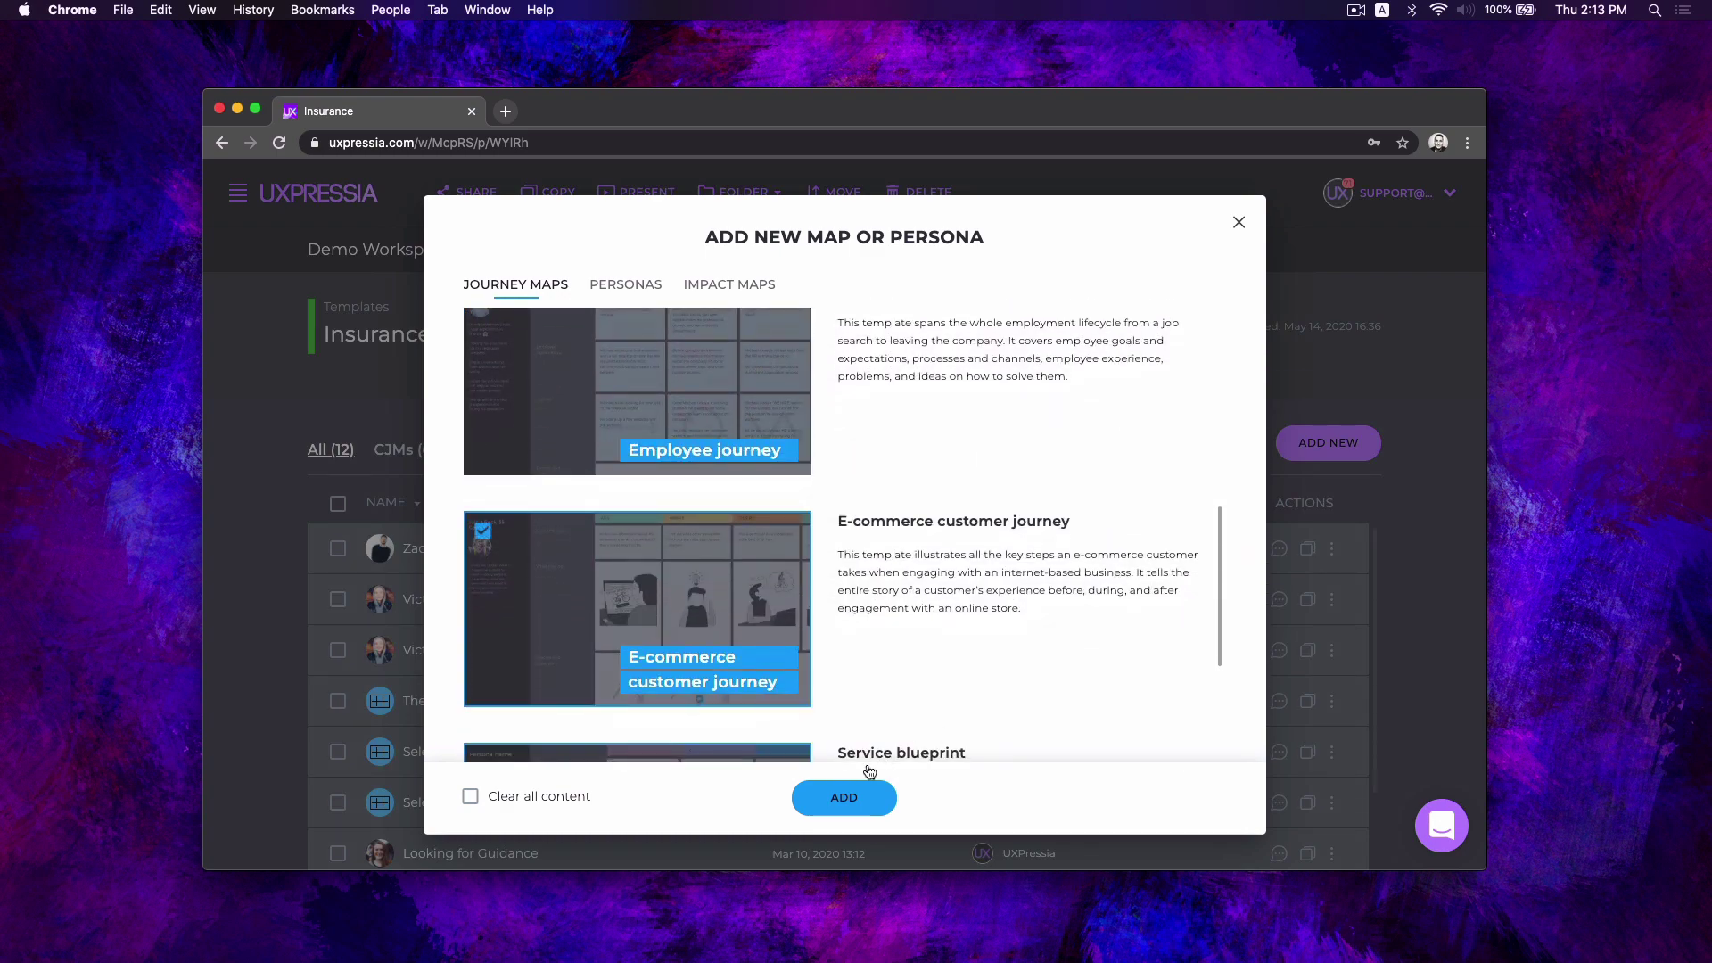
# Step: Add the chosen template as a new journey map and pan around its rows
pyautogui.click(843, 797)
pyautogui.scroll(-2, 412, 395)
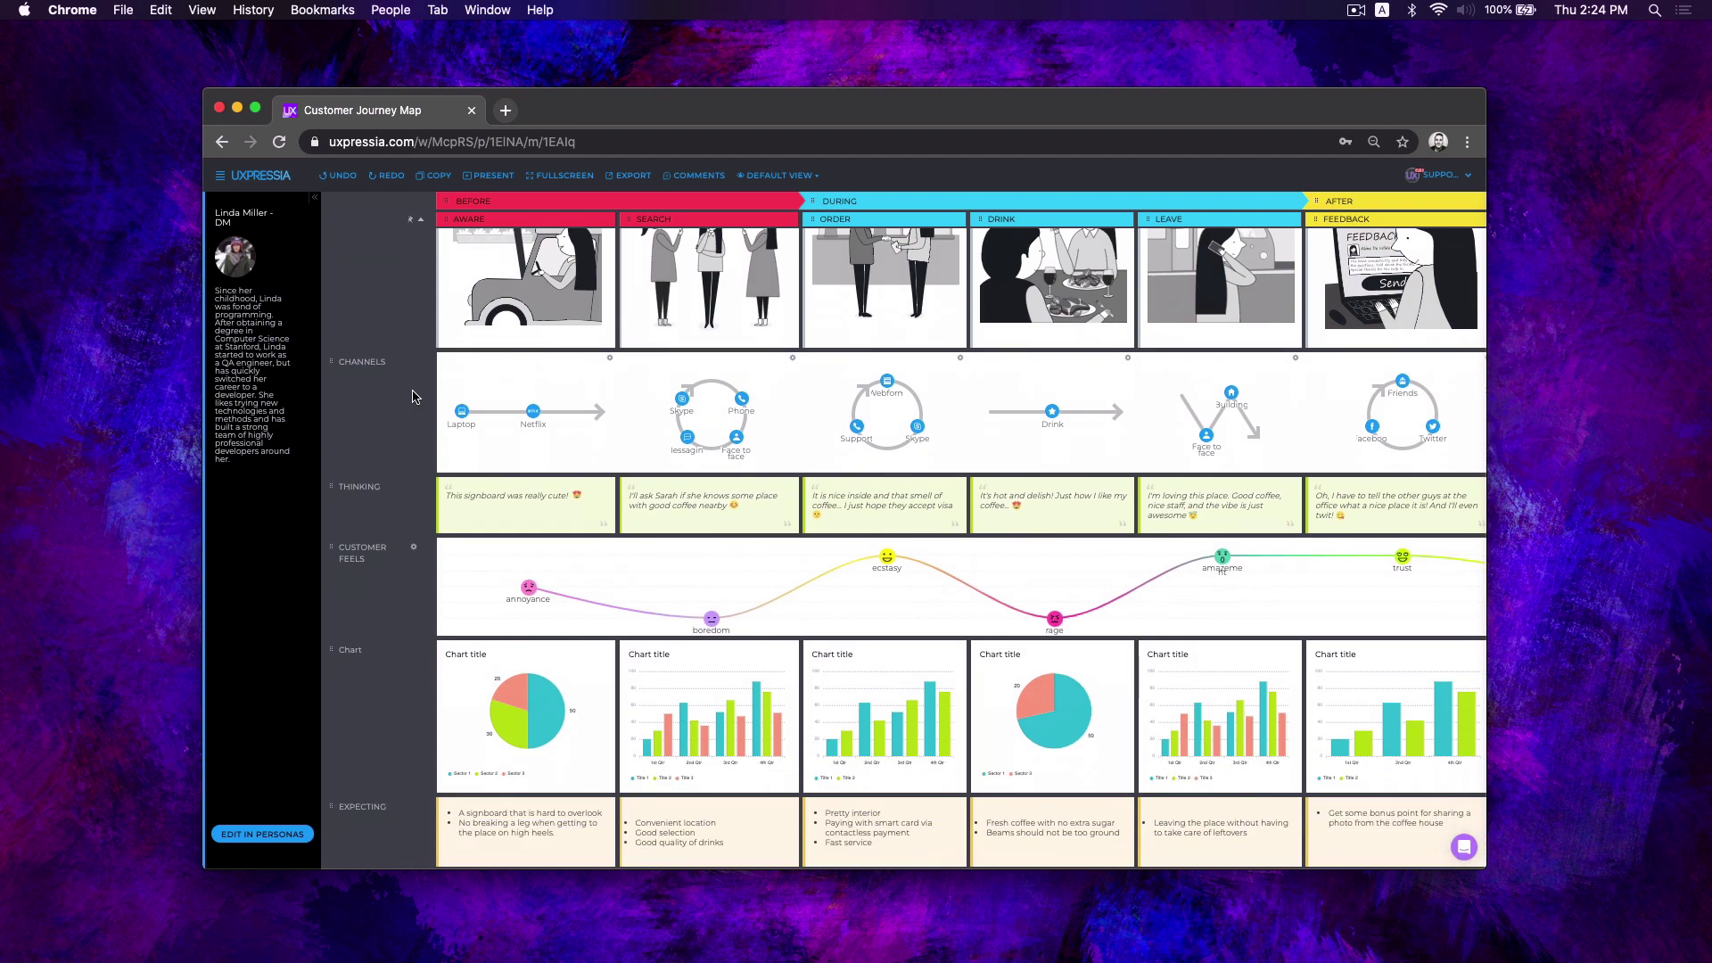
pyautogui.scroll(-2, 413, 396)
pyautogui.scroll(-2, 412, 395)
pyautogui.scroll(3, 413, 396)
pyautogui.scroll(2, 413, 396)
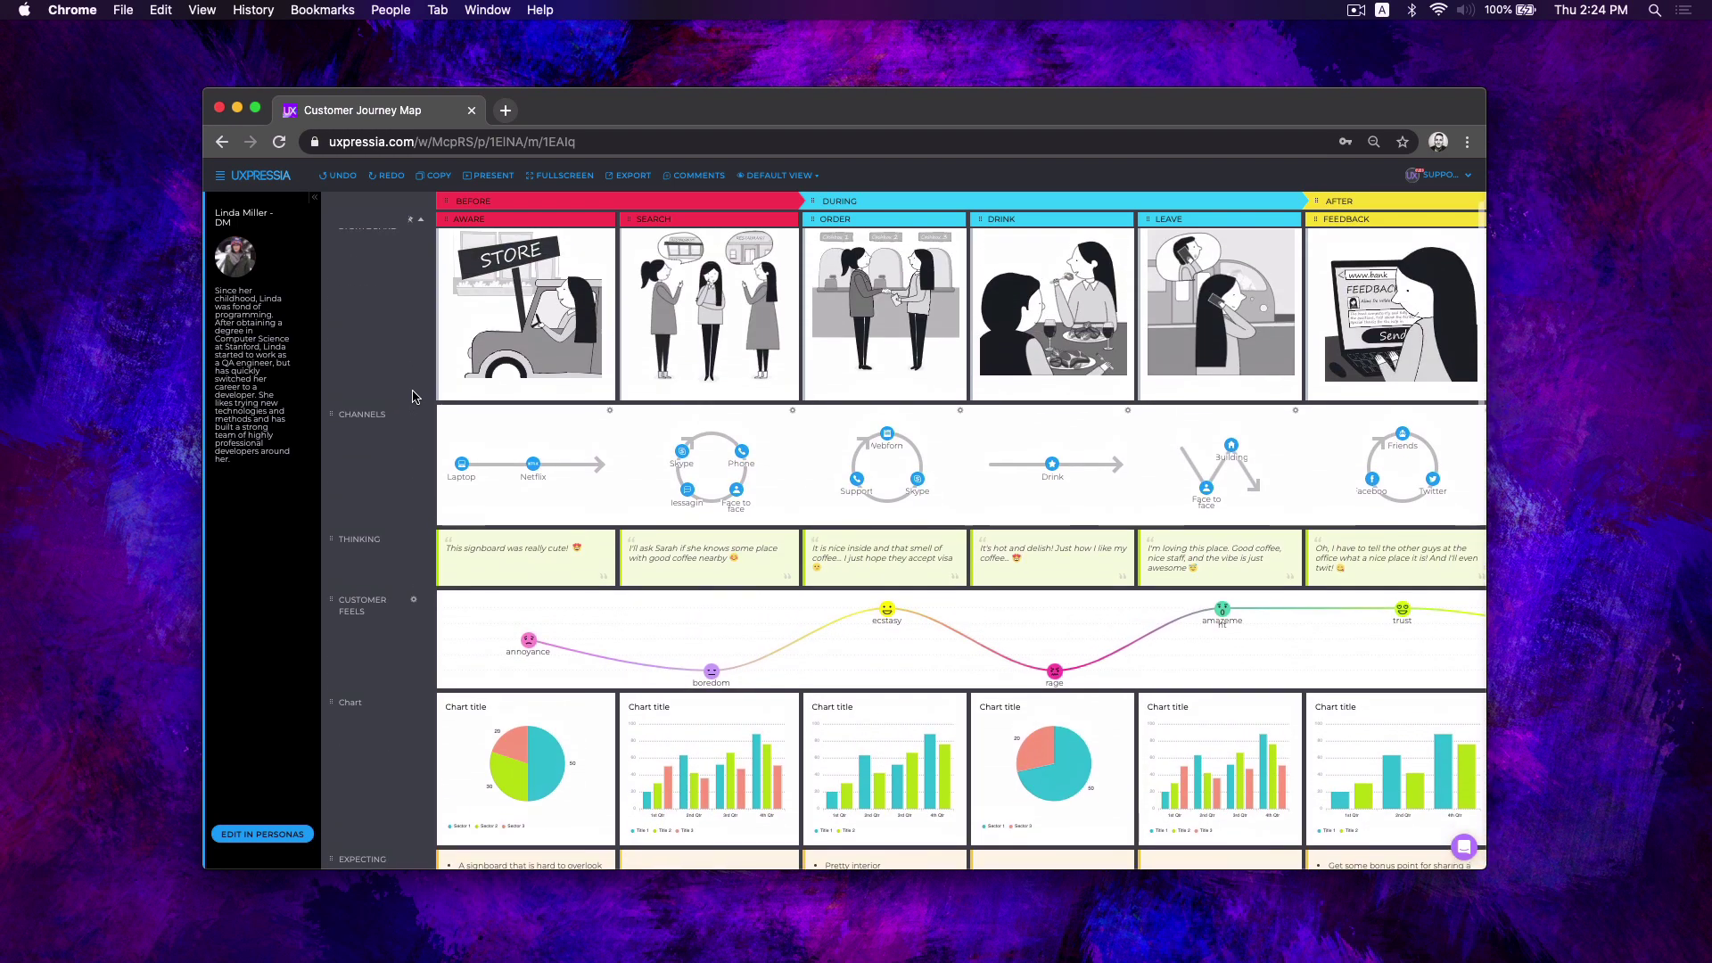
pyautogui.scroll(1, 413, 396)
pyautogui.hscroll(2, 412, 396)
pyautogui.hscroll(2, 414, 397)
pyautogui.hscroll(-2, 414, 397)
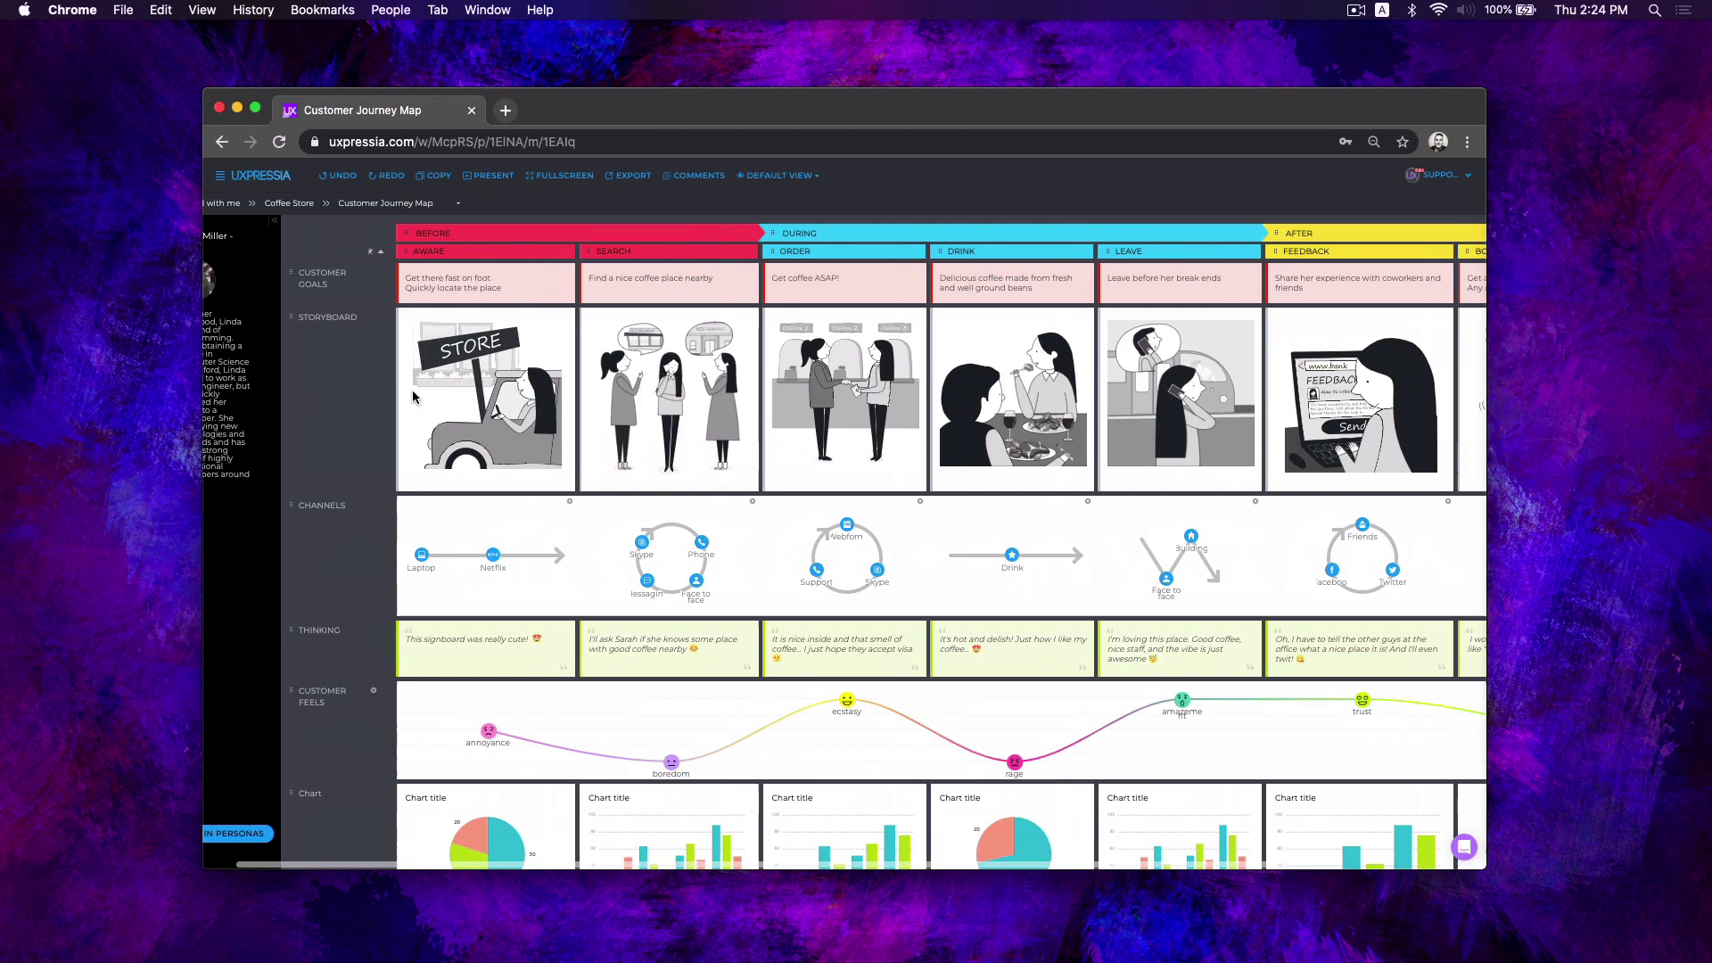
pyautogui.hscroll(-2, 414, 398)
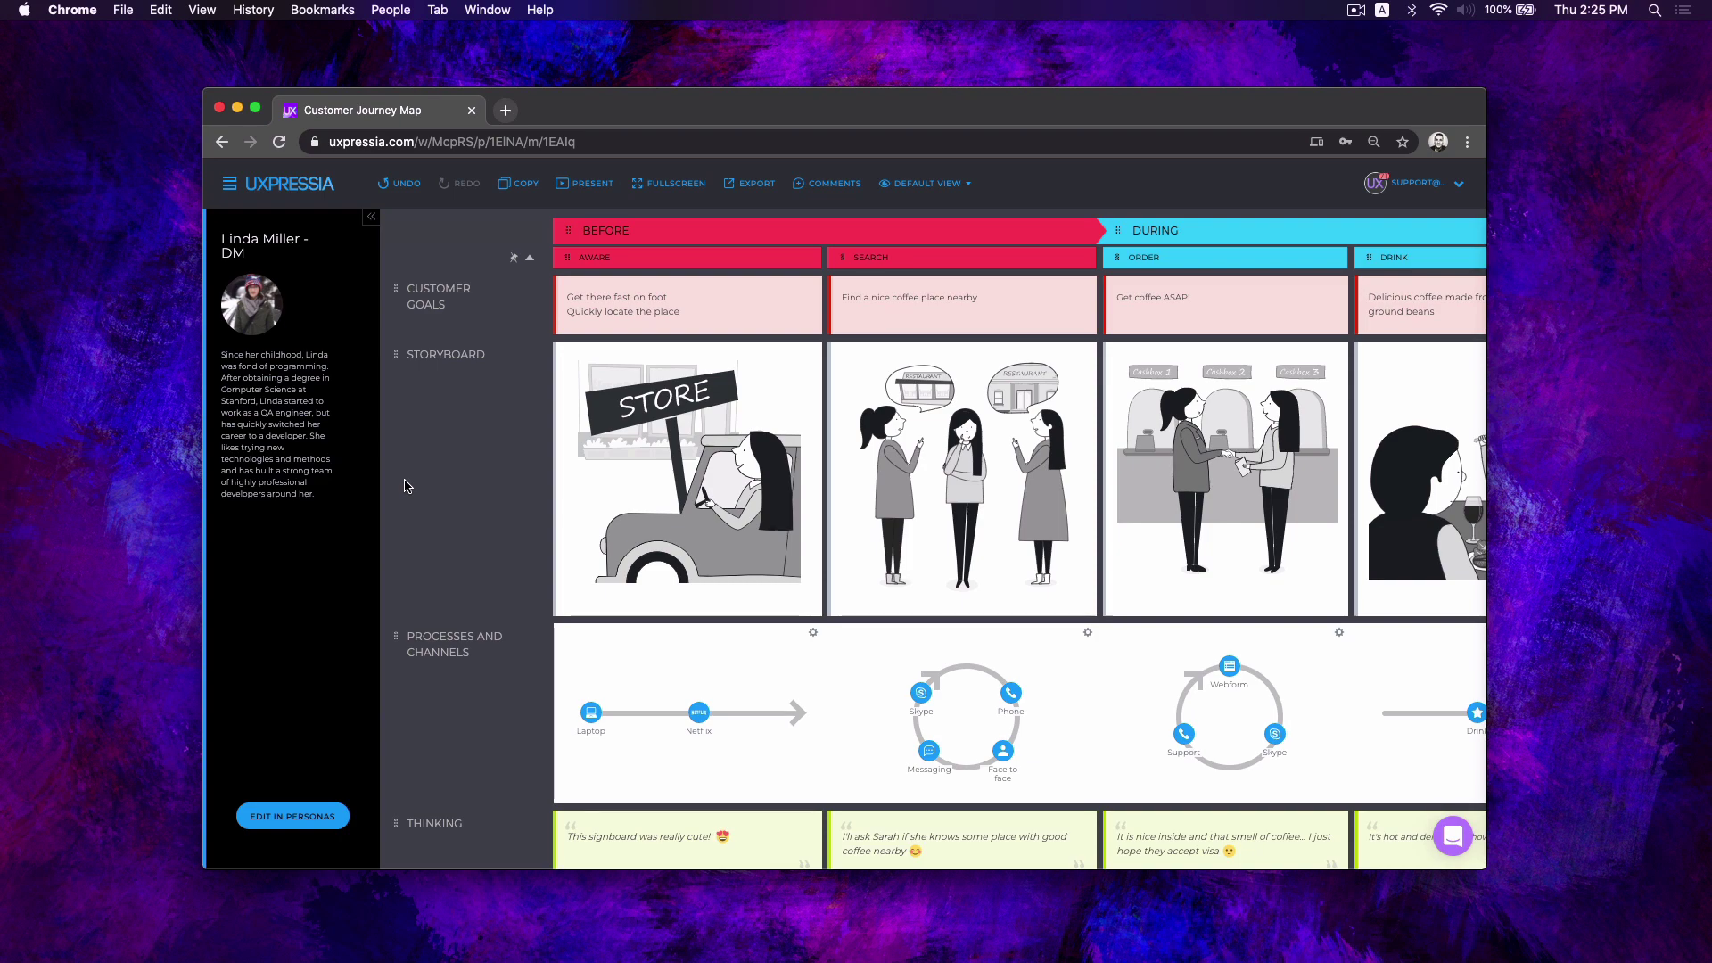
# Step: Drag the Customer Feels annoyance point down to the boredom level
pyautogui.scroll(-2, 407, 486)
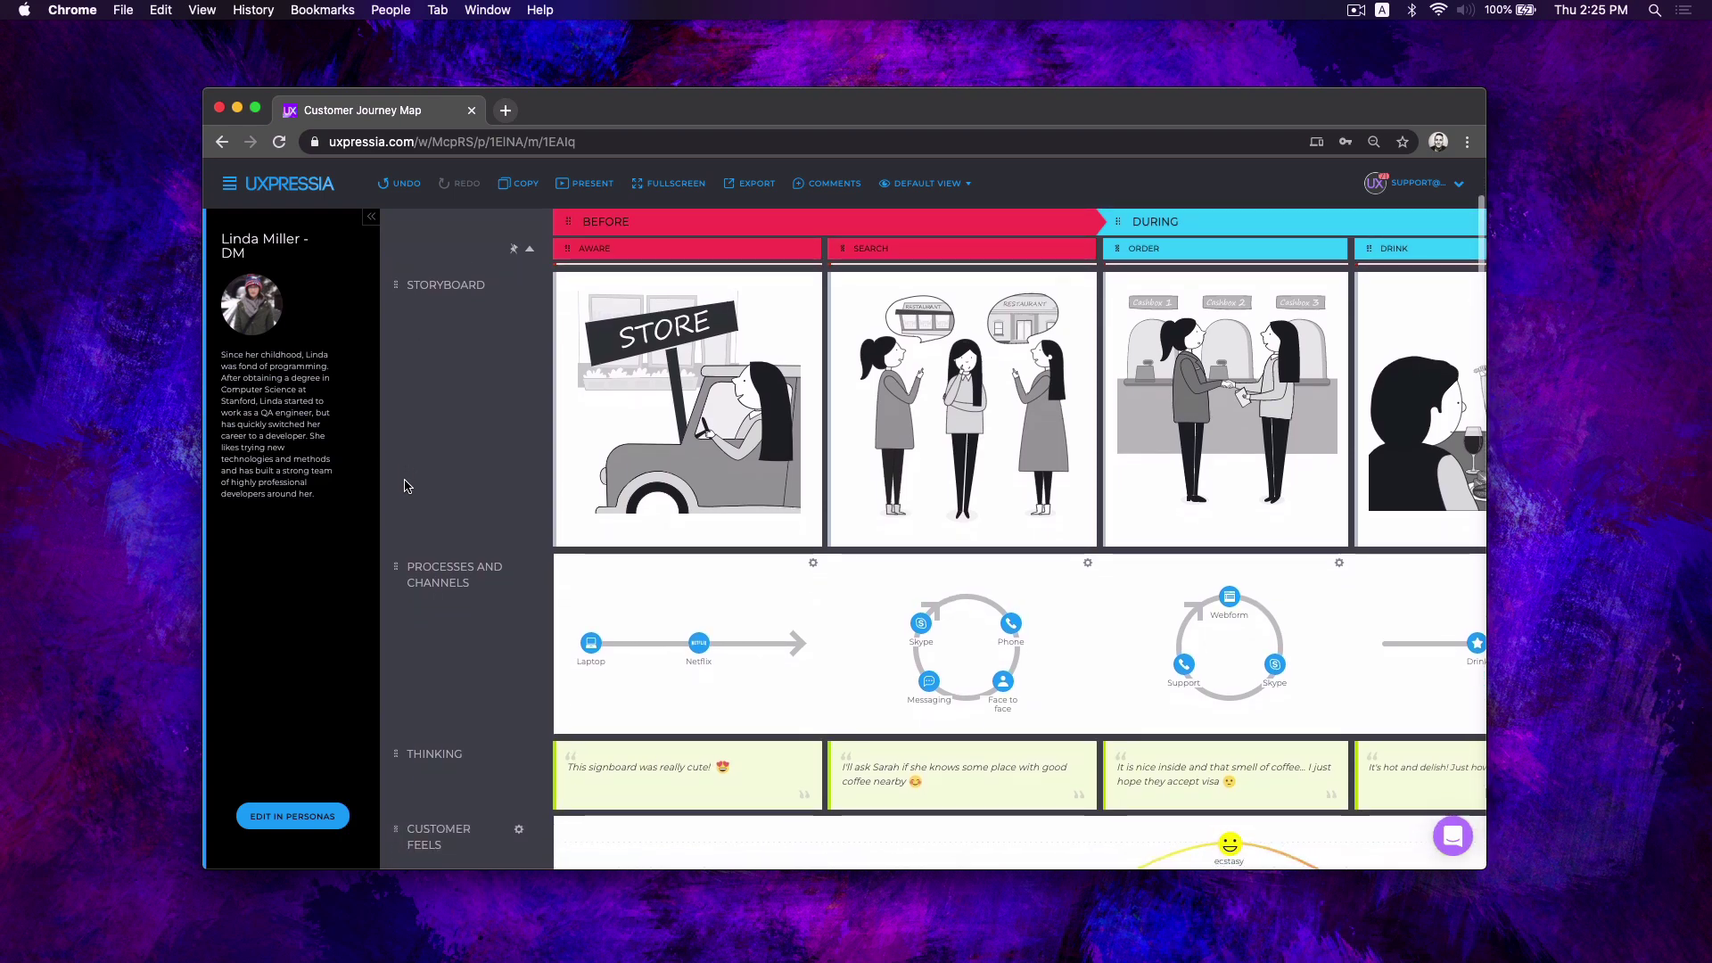
pyautogui.scroll(-3, 407, 486)
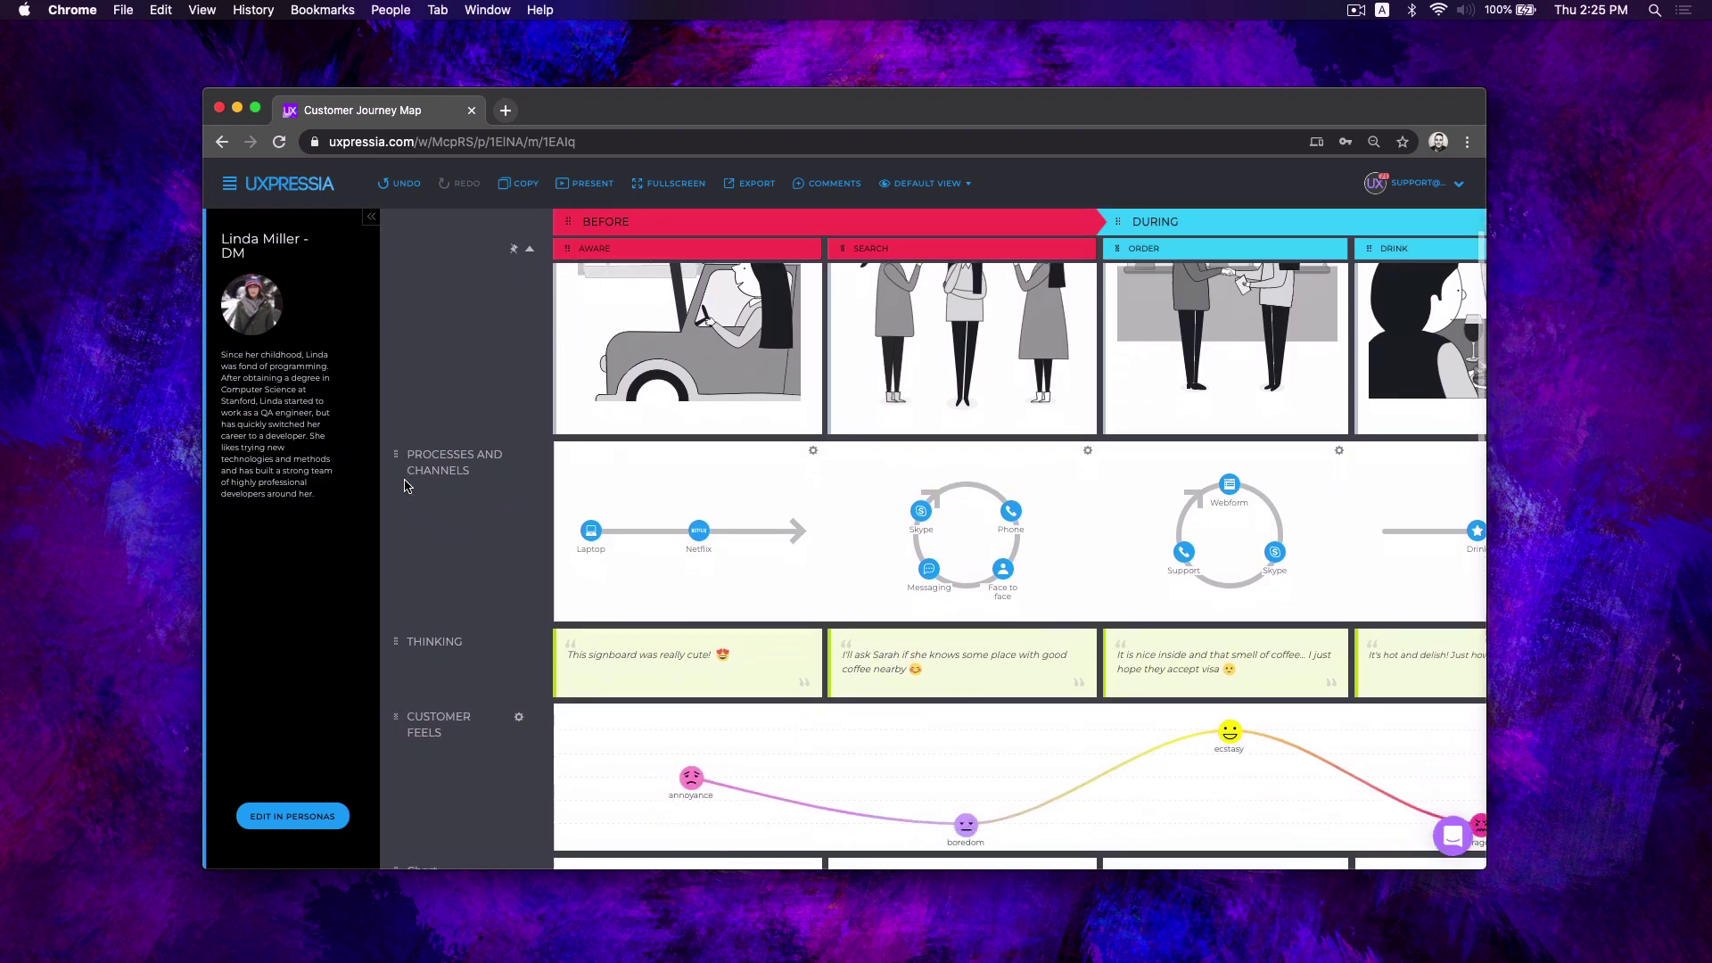
pyautogui.scroll(-2, 407, 486)
pyautogui.scroll(-1, 407, 486)
pyautogui.scroll(-1, 408, 486)
pyautogui.scroll(-1, 407, 486)
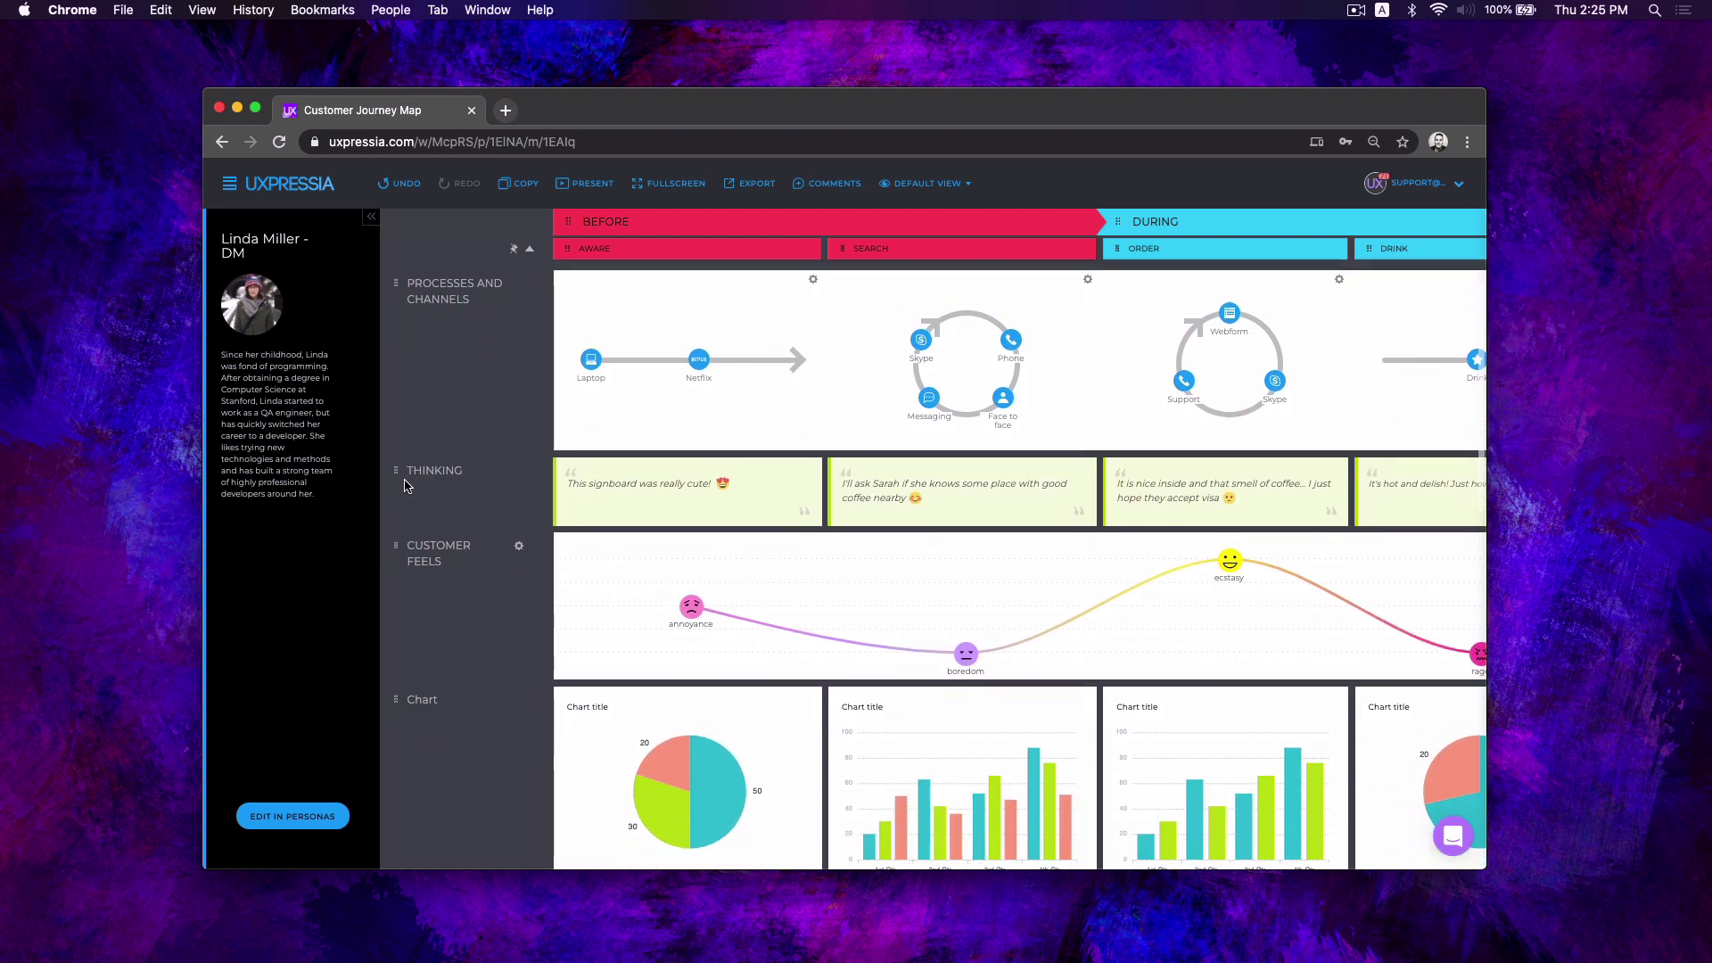
pyautogui.scroll(-1, 407, 486)
pyautogui.scroll(-2, 407, 486)
pyautogui.scroll(-2, 407, 486)
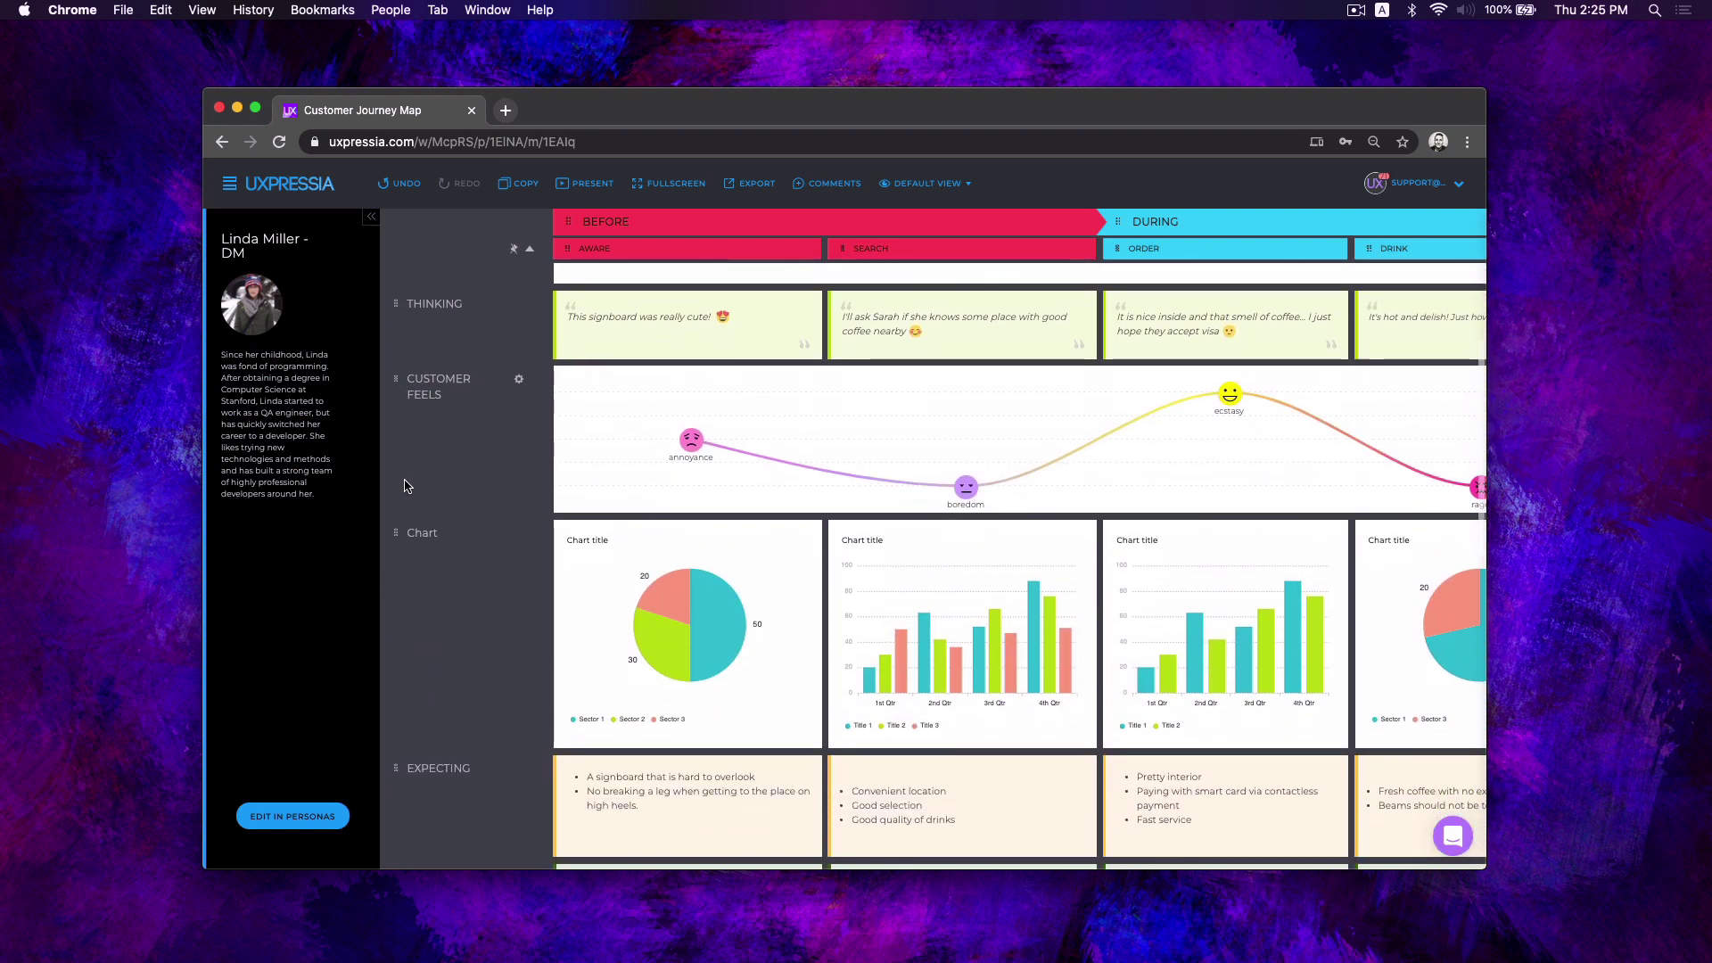
pyautogui.moveTo(674, 445); pyautogui.dragTo(673, 475)
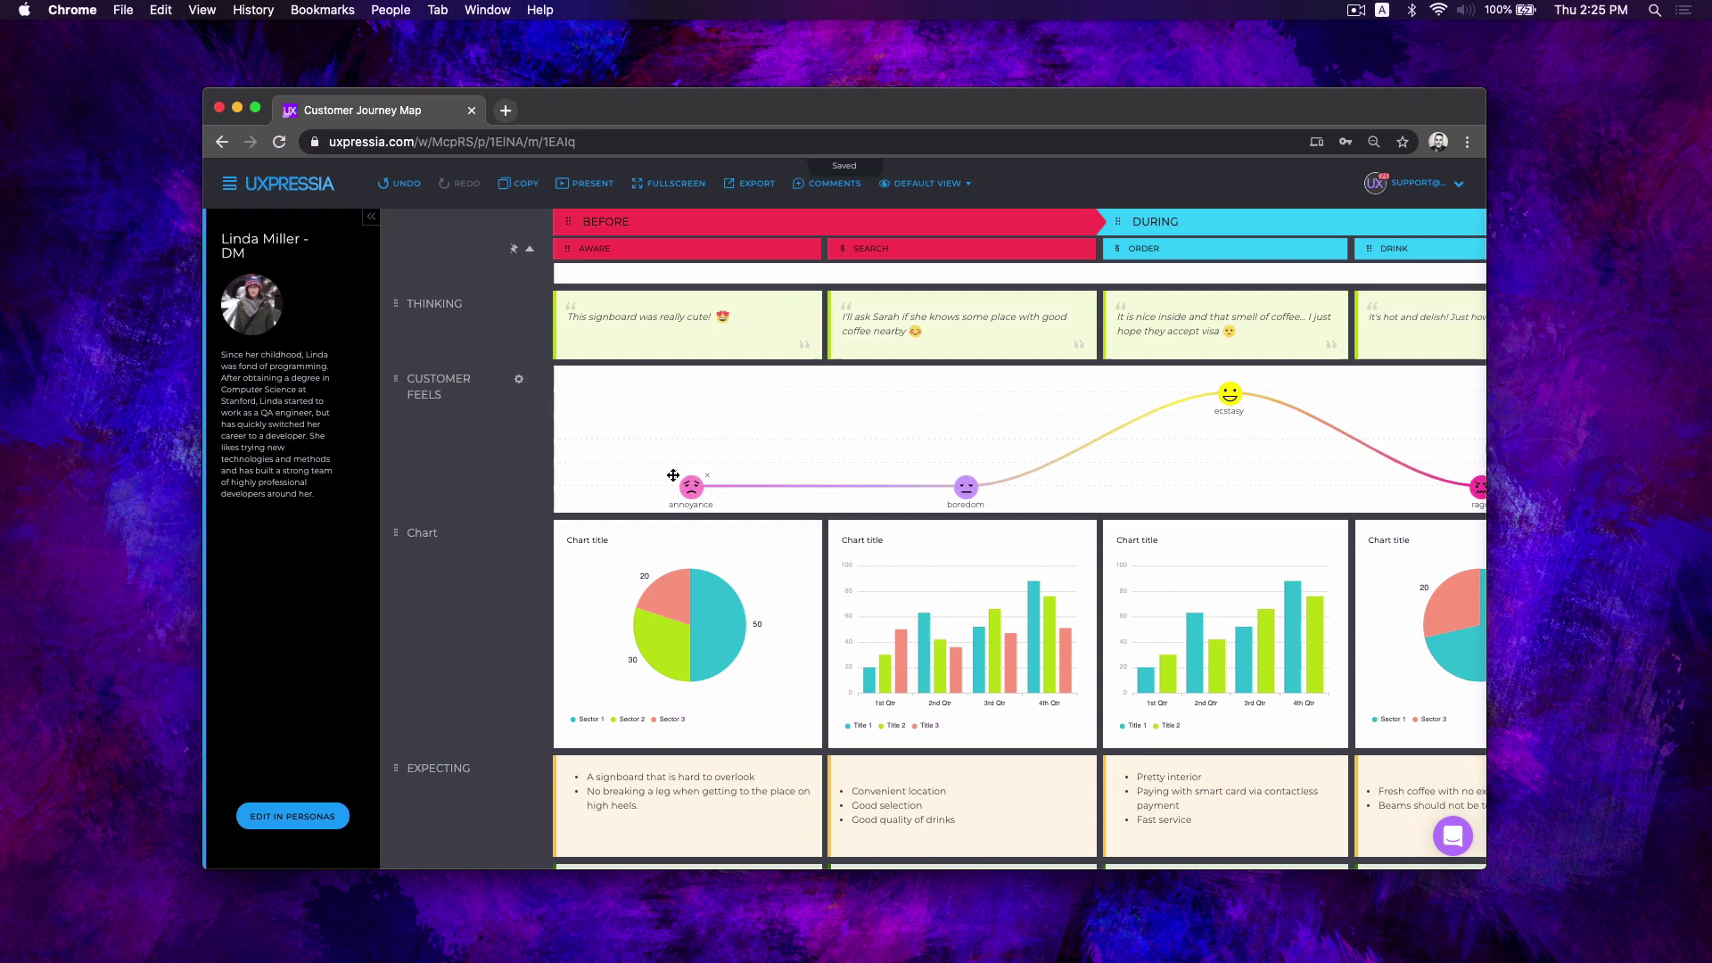
# Step: Scroll down through the map to the Funnel, Documents and NPS sections
pyautogui.scroll(-1, 673, 475)
pyautogui.scroll(-2, 673, 477)
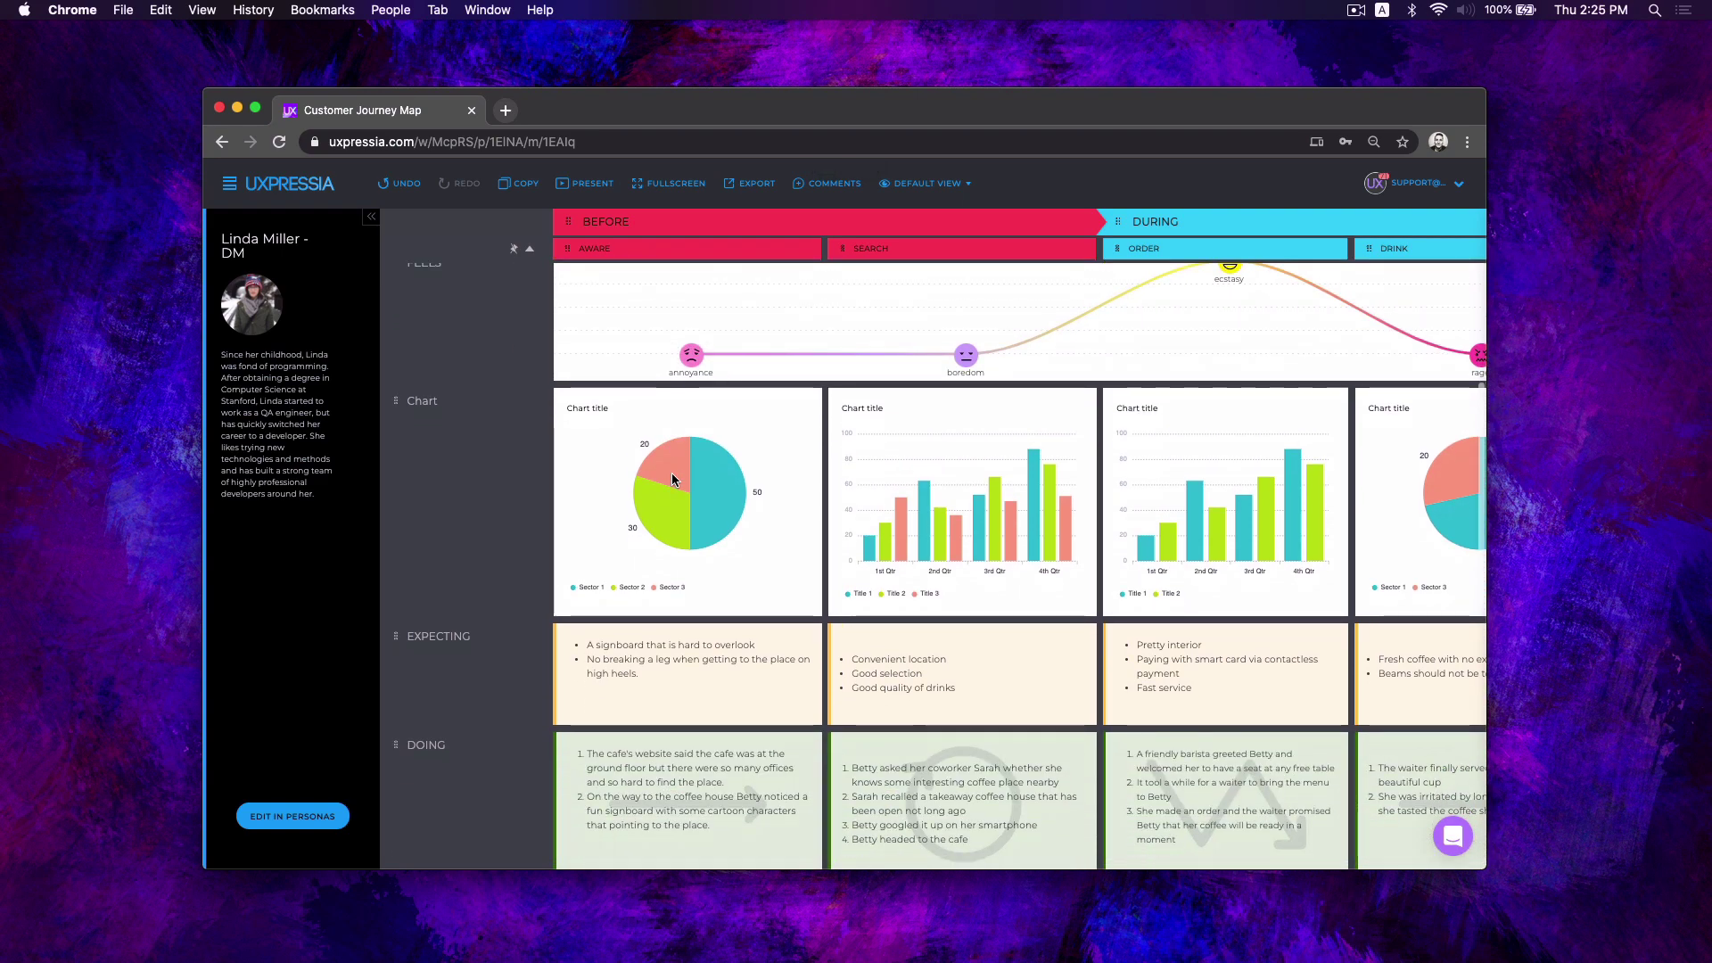
pyautogui.scroll(-1, 673, 479)
pyautogui.scroll(-3, 673, 480)
pyautogui.scroll(-3, 673, 480)
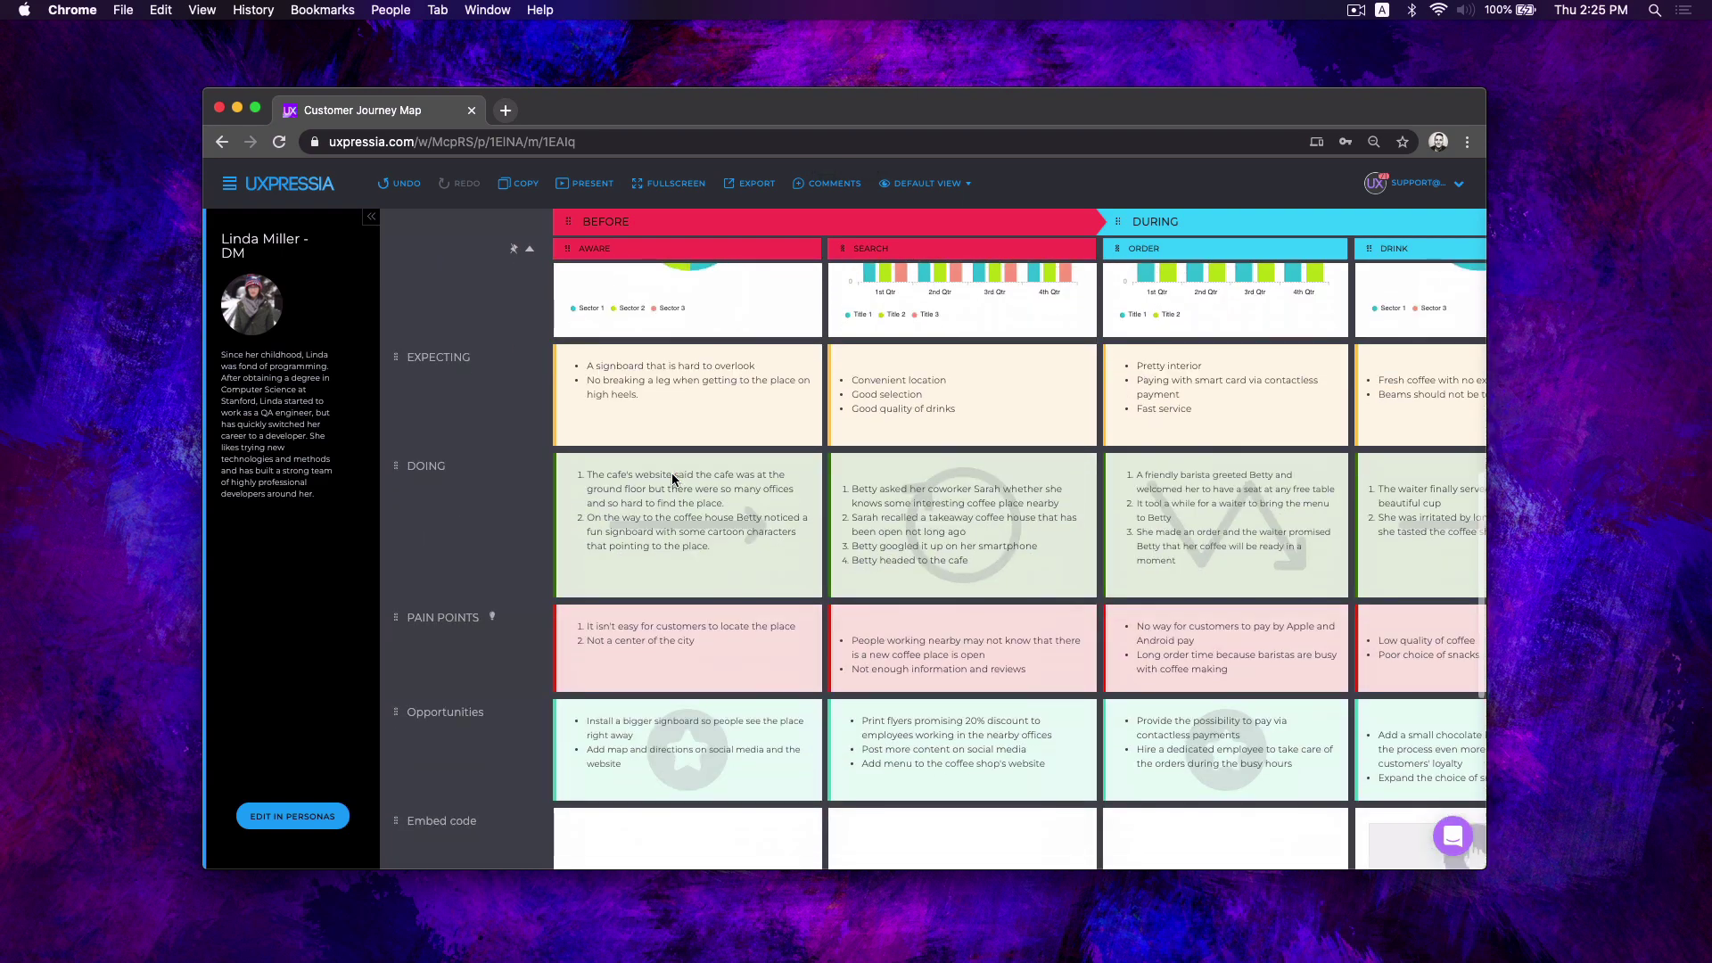
pyautogui.scroll(-5, 673, 479)
pyautogui.scroll(-2, 673, 480)
pyautogui.scroll(-2, 673, 479)
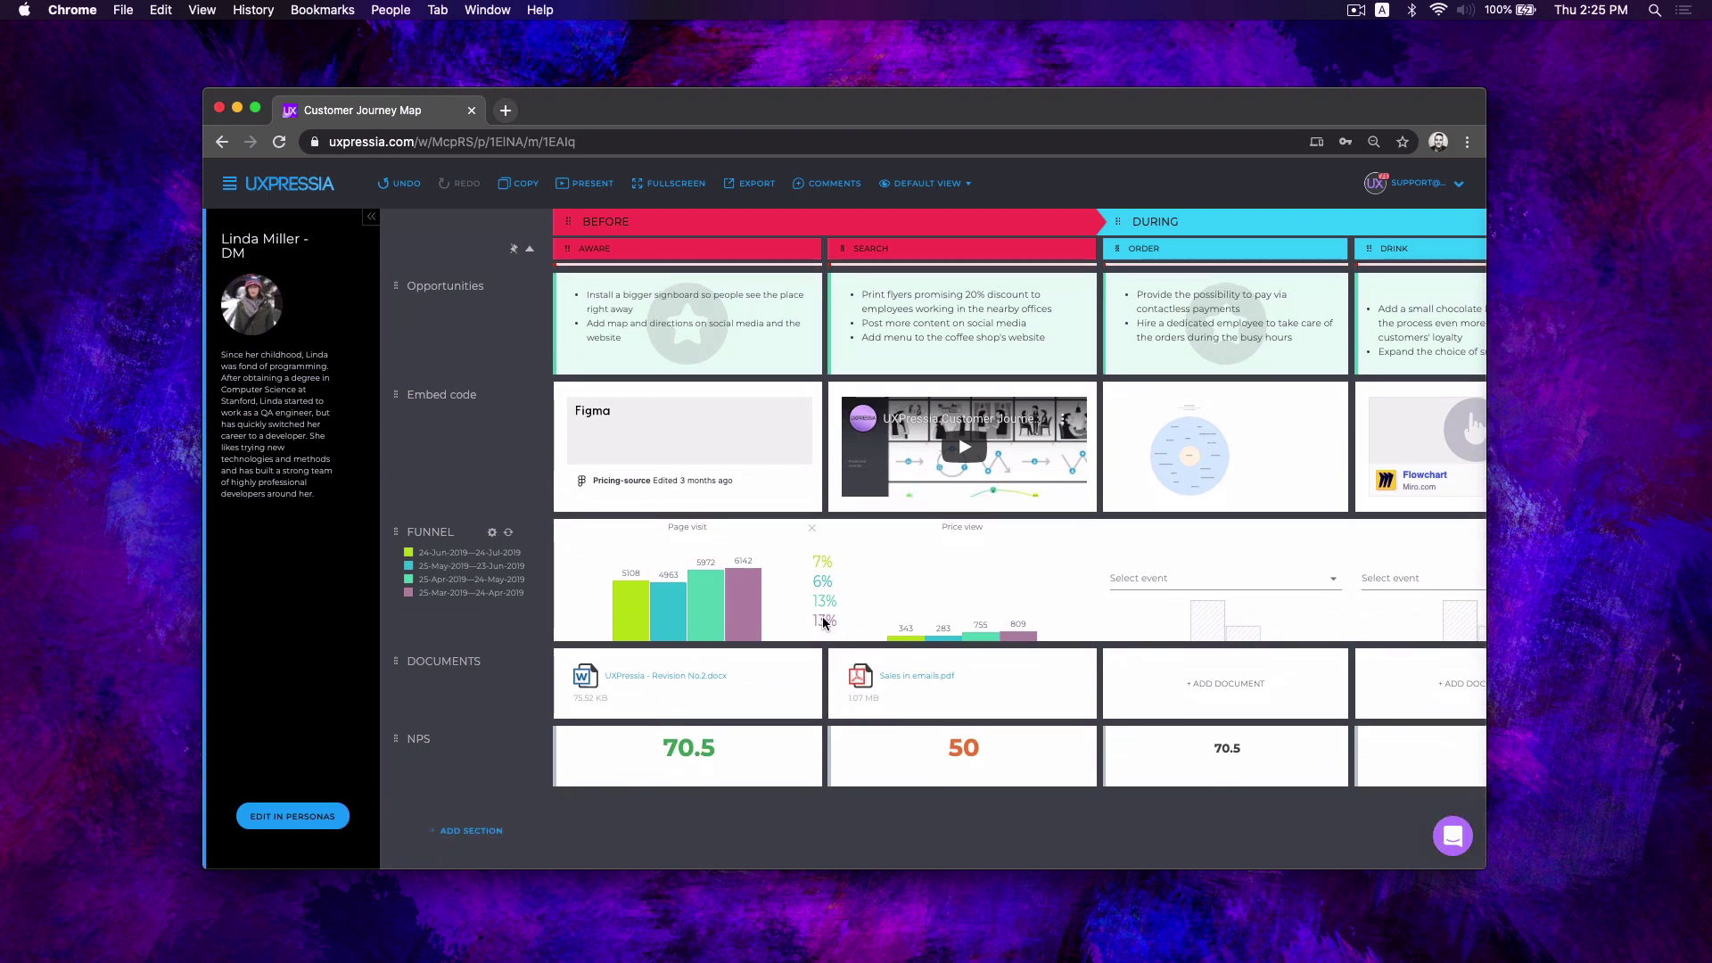
# Step: Start a new map section, then review the map's export formats
pyautogui.click(460, 831)
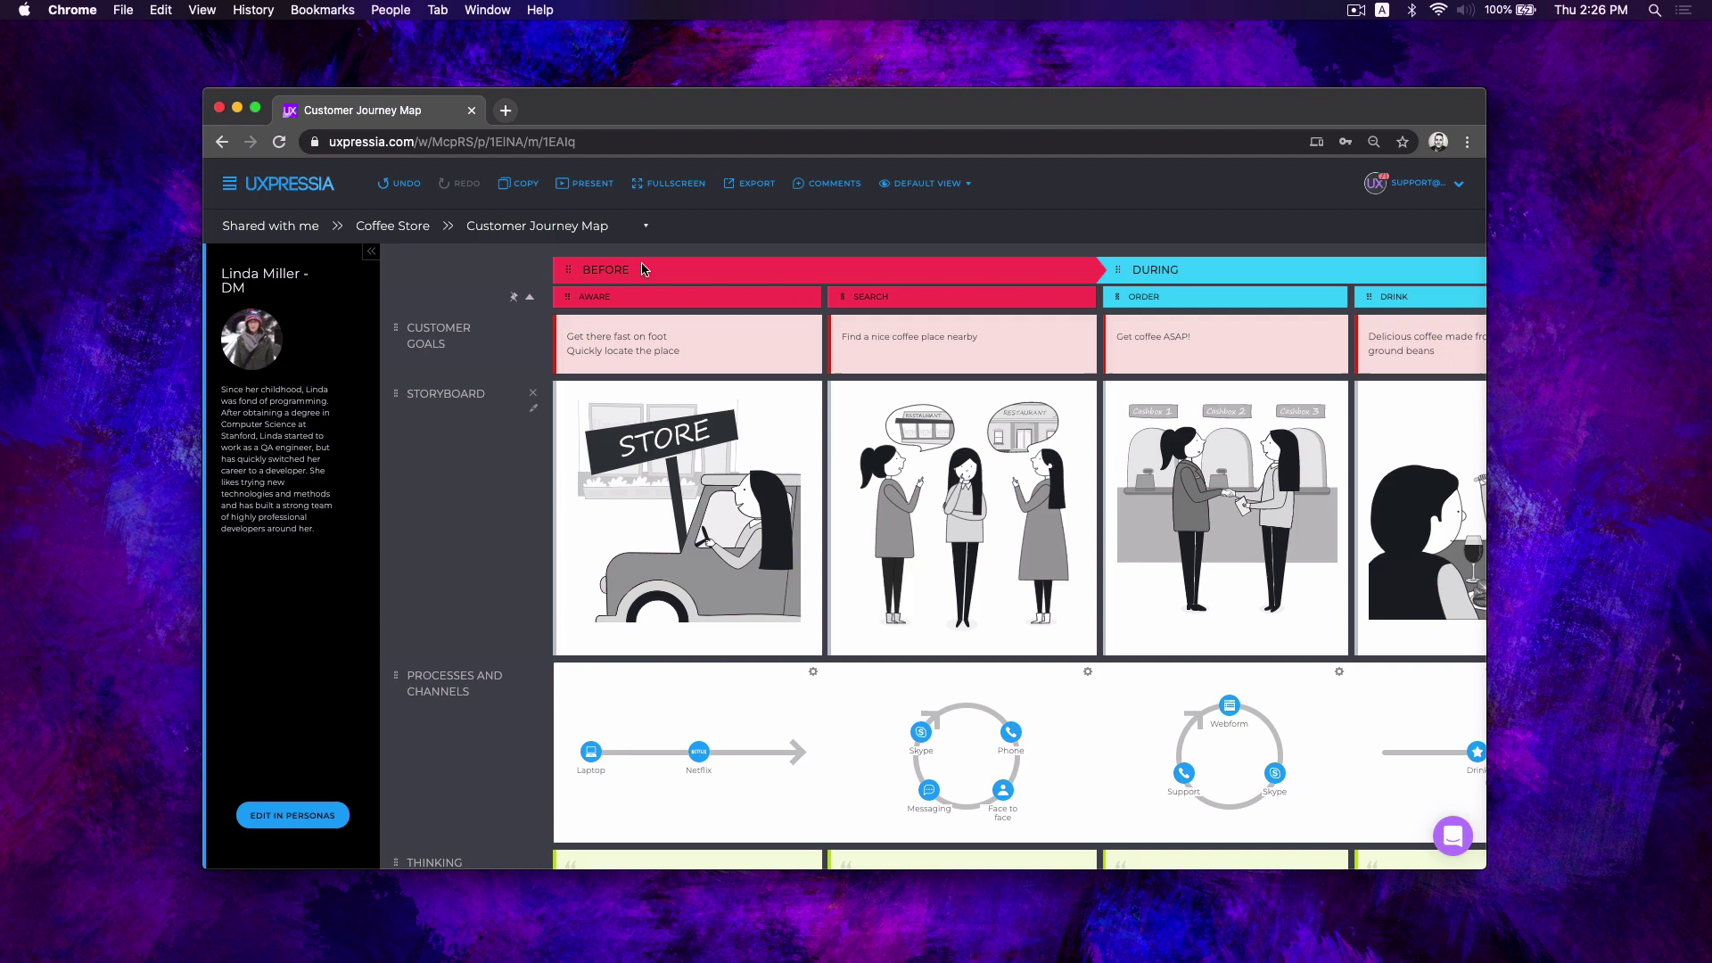
pyautogui.click(740, 182)
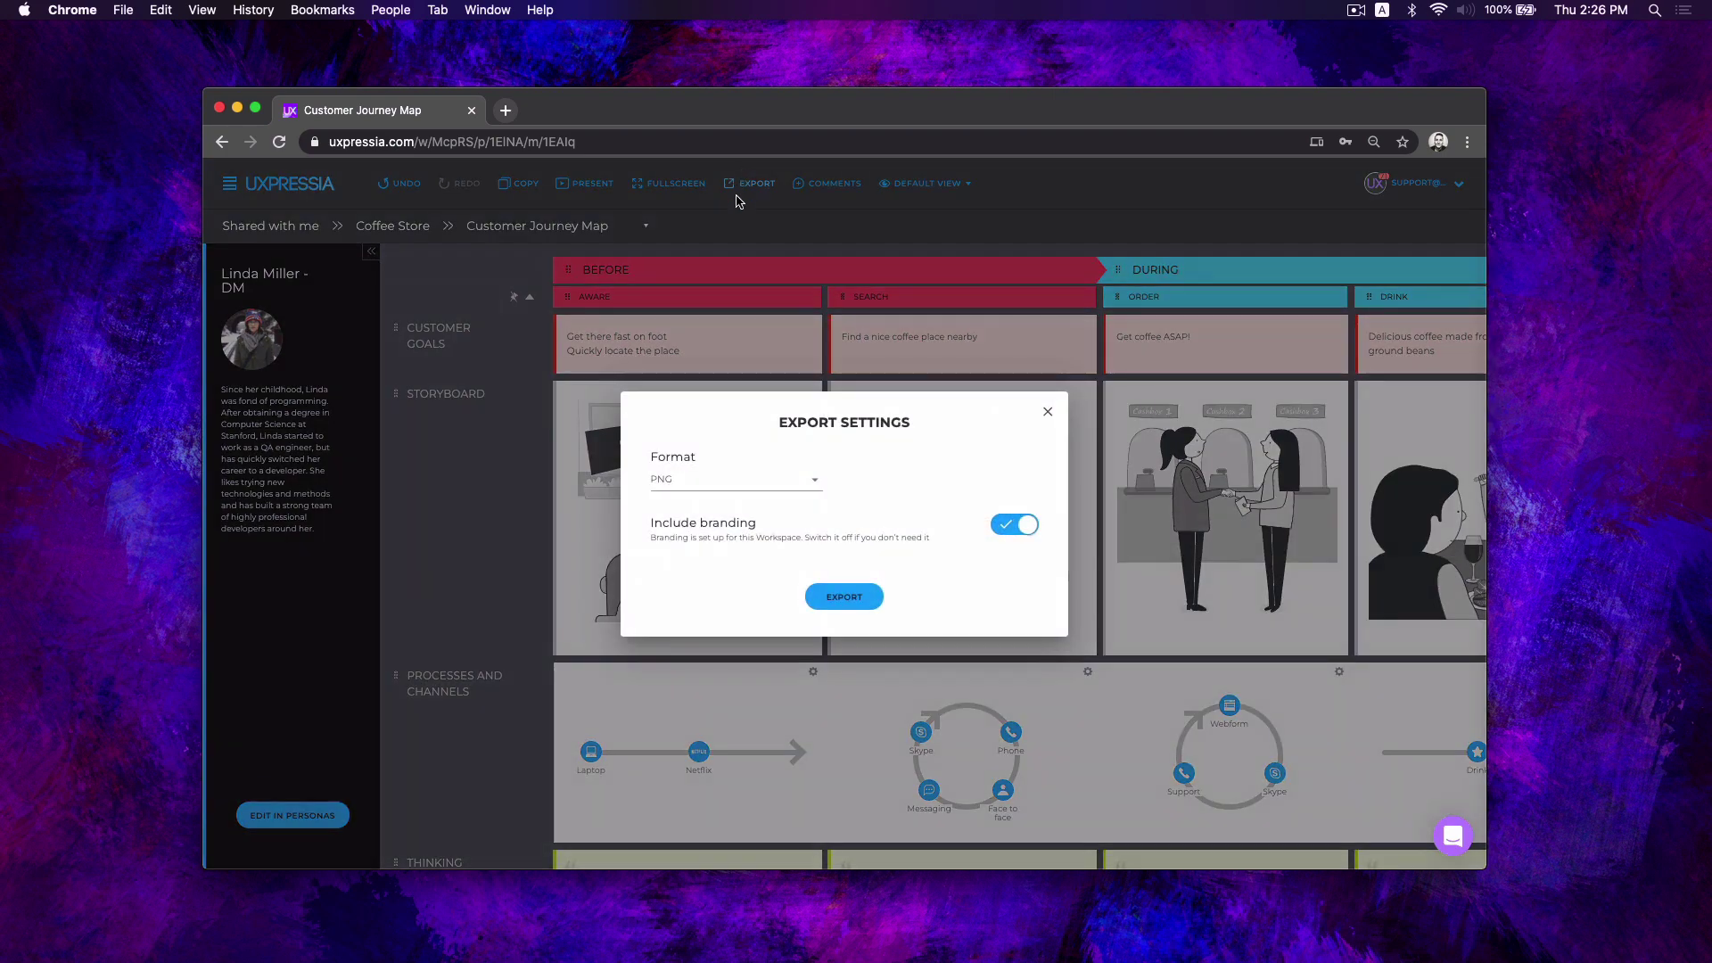
pyautogui.click(740, 501)
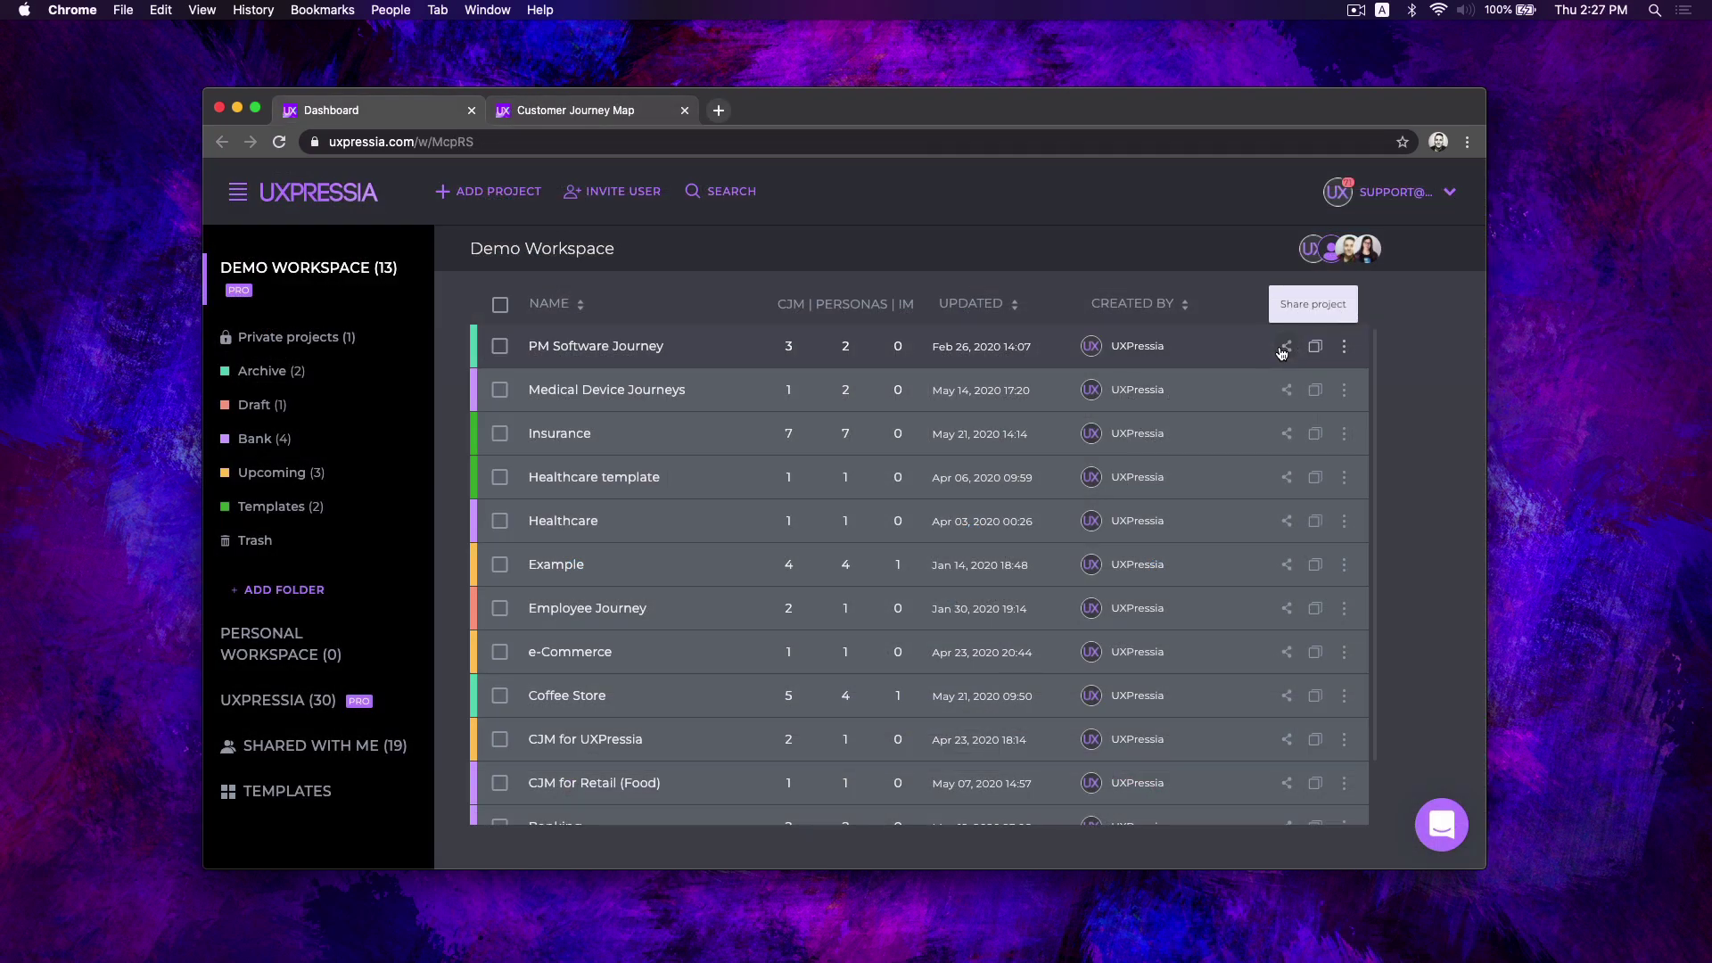
# Step: Set the project's direct-link access so anyone with the link can edit
pyautogui.click(1284, 347)
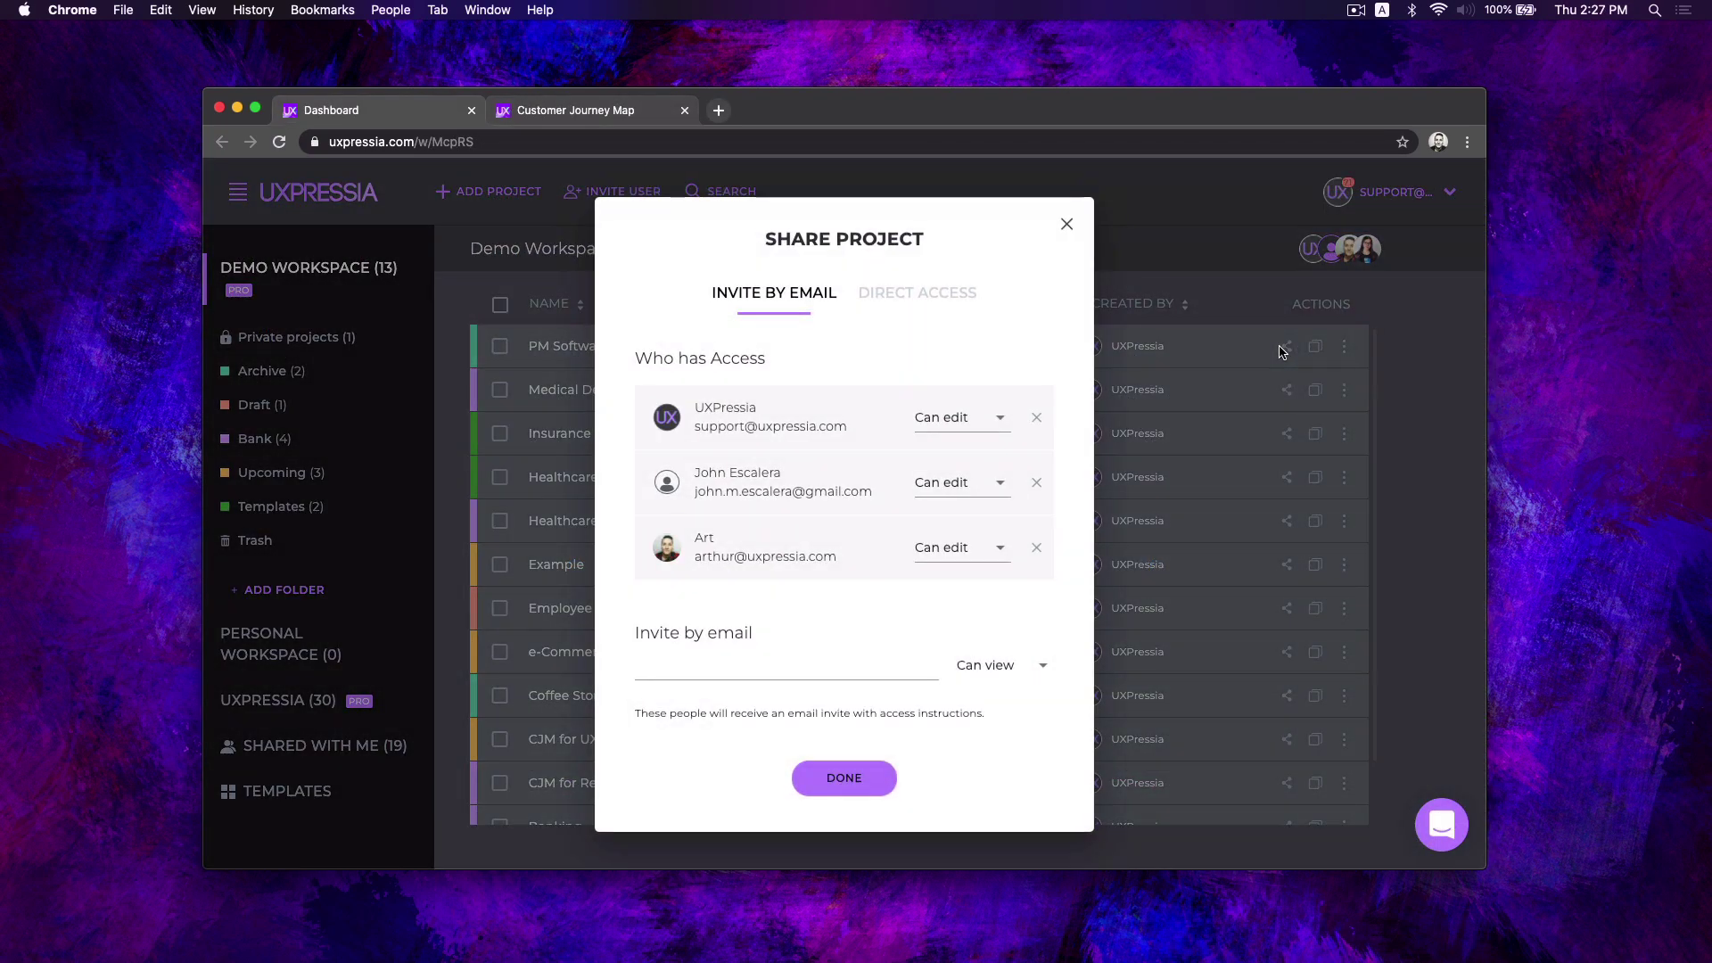
pyautogui.click(950, 305)
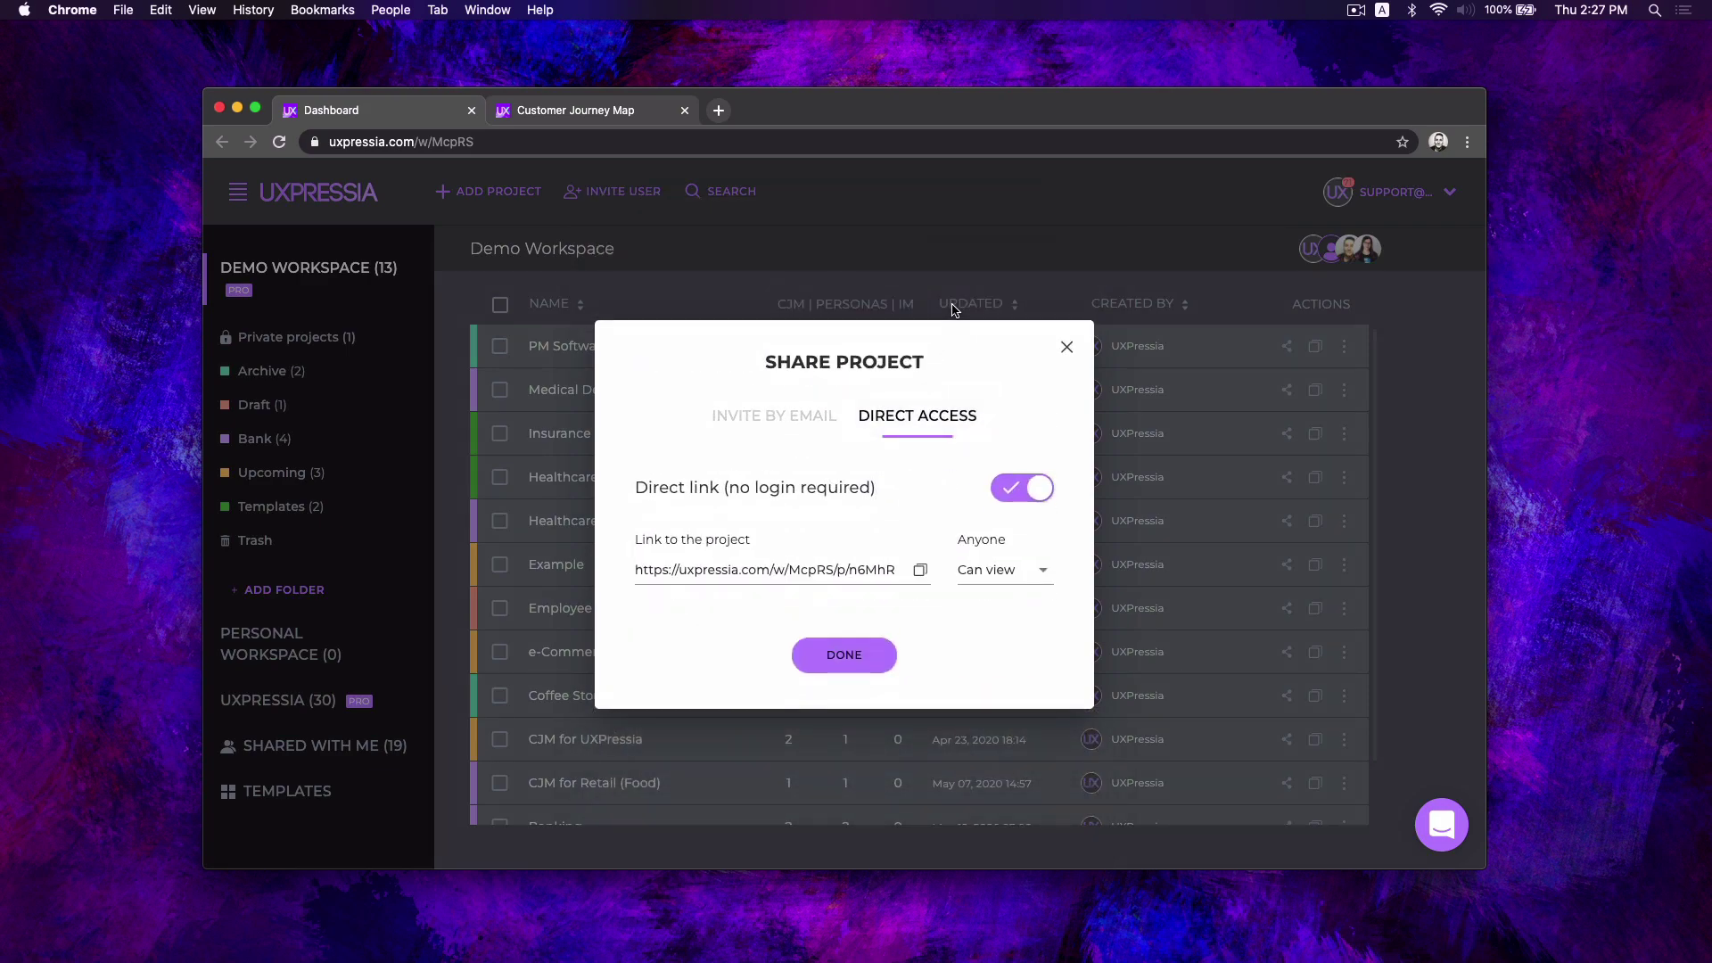
pyautogui.click(1014, 575)
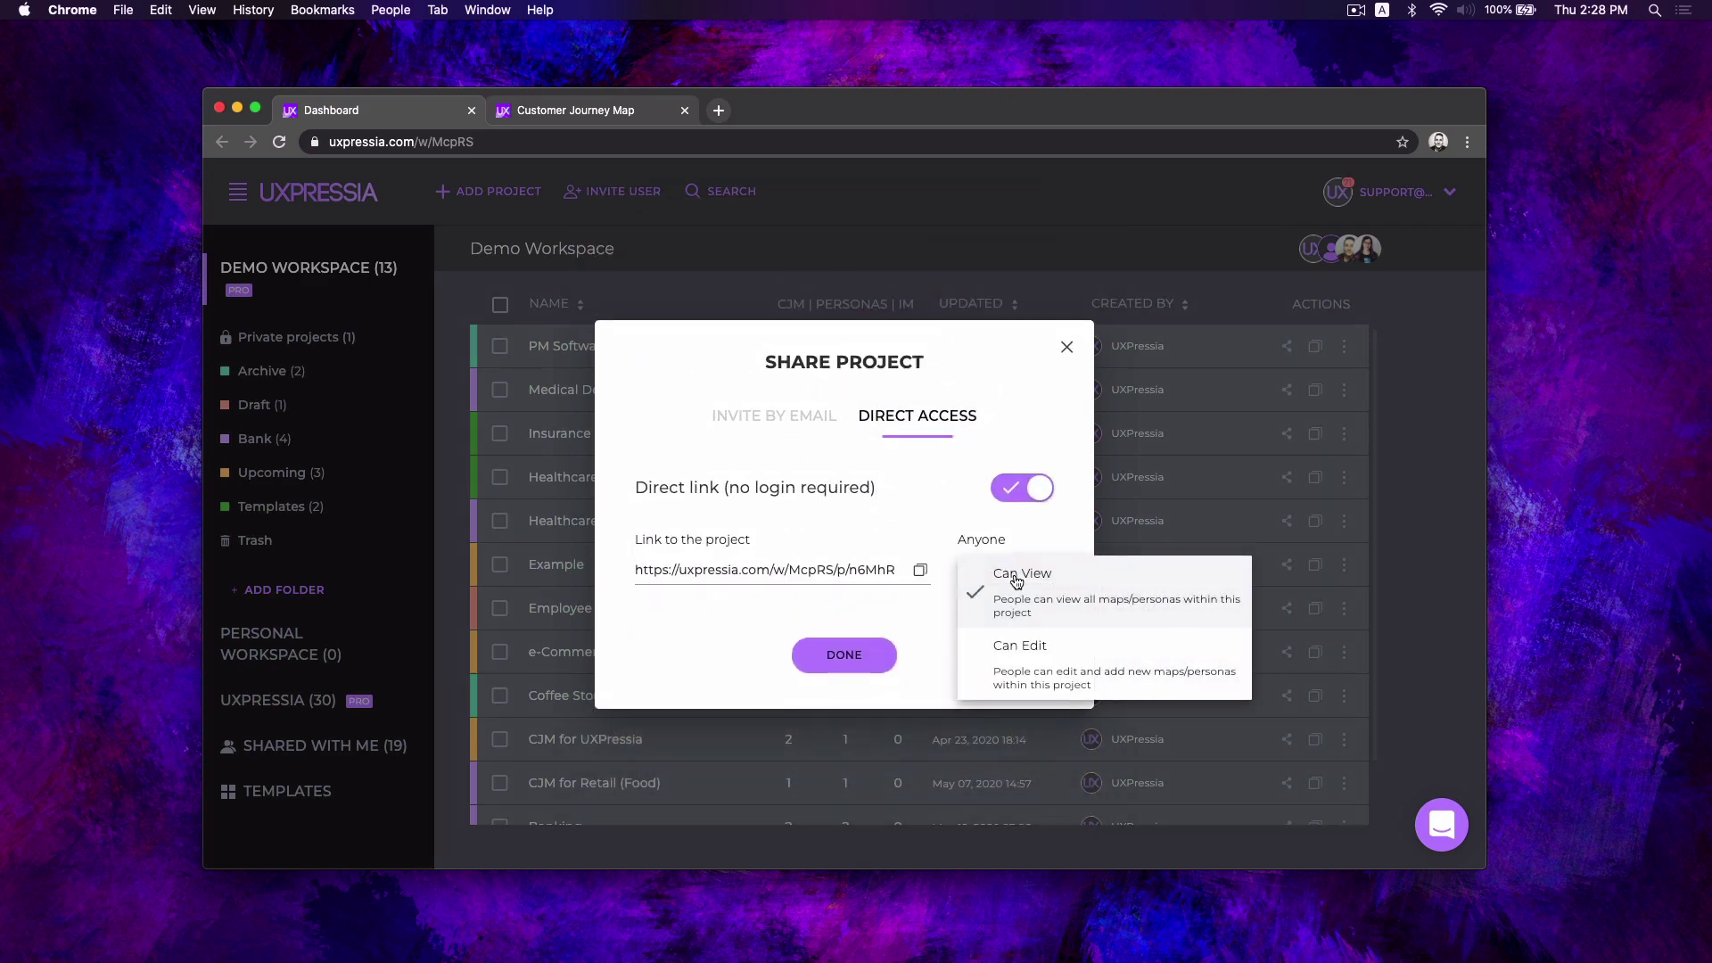
pyautogui.click(1049, 658)
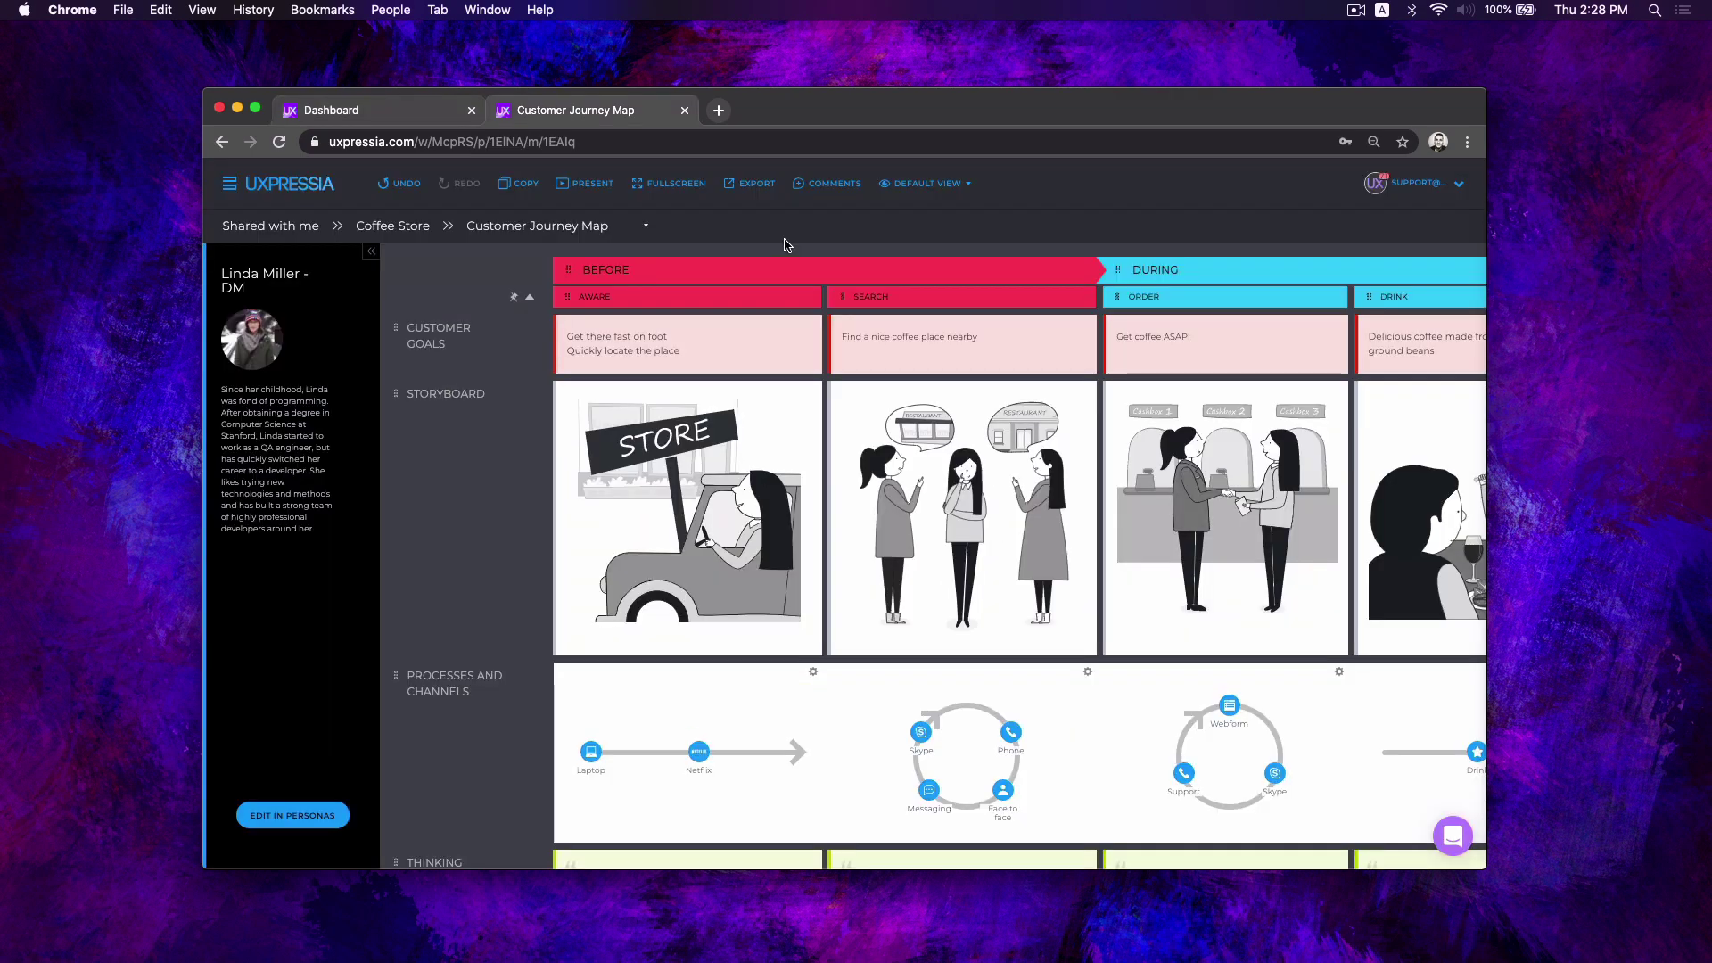
# Step: Comment on the Aware customer goals card, @-mentioning a teammate
pyautogui.click(813, 186)
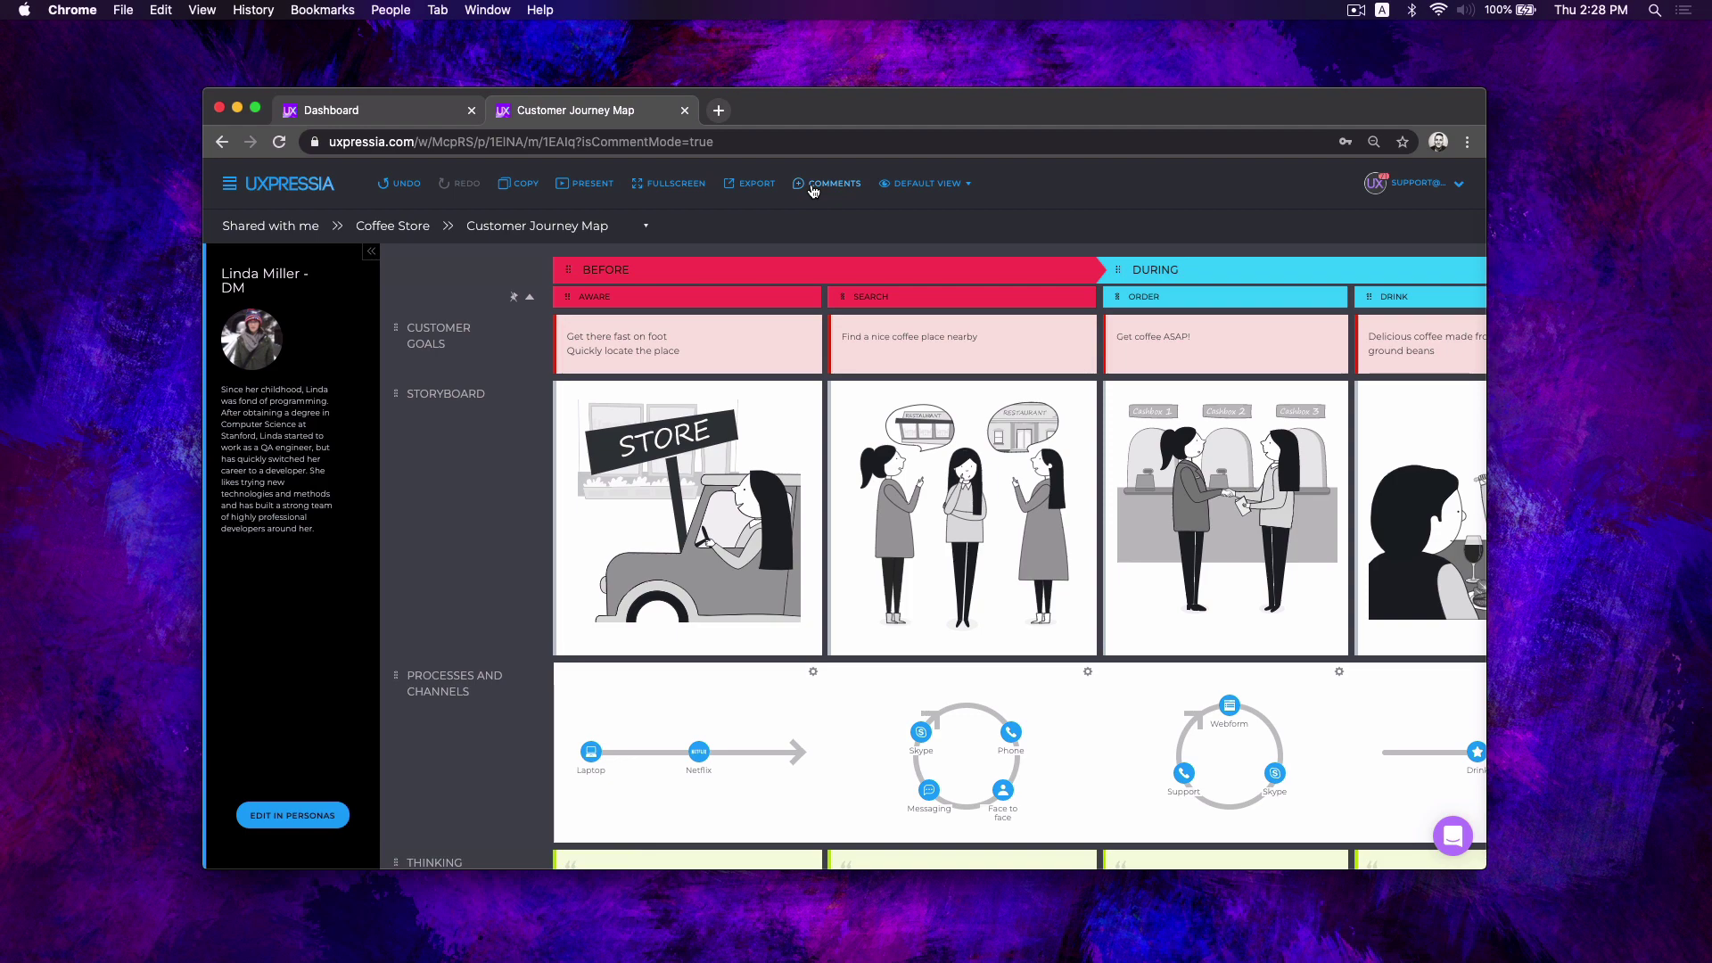
pyautogui.click(793, 322)
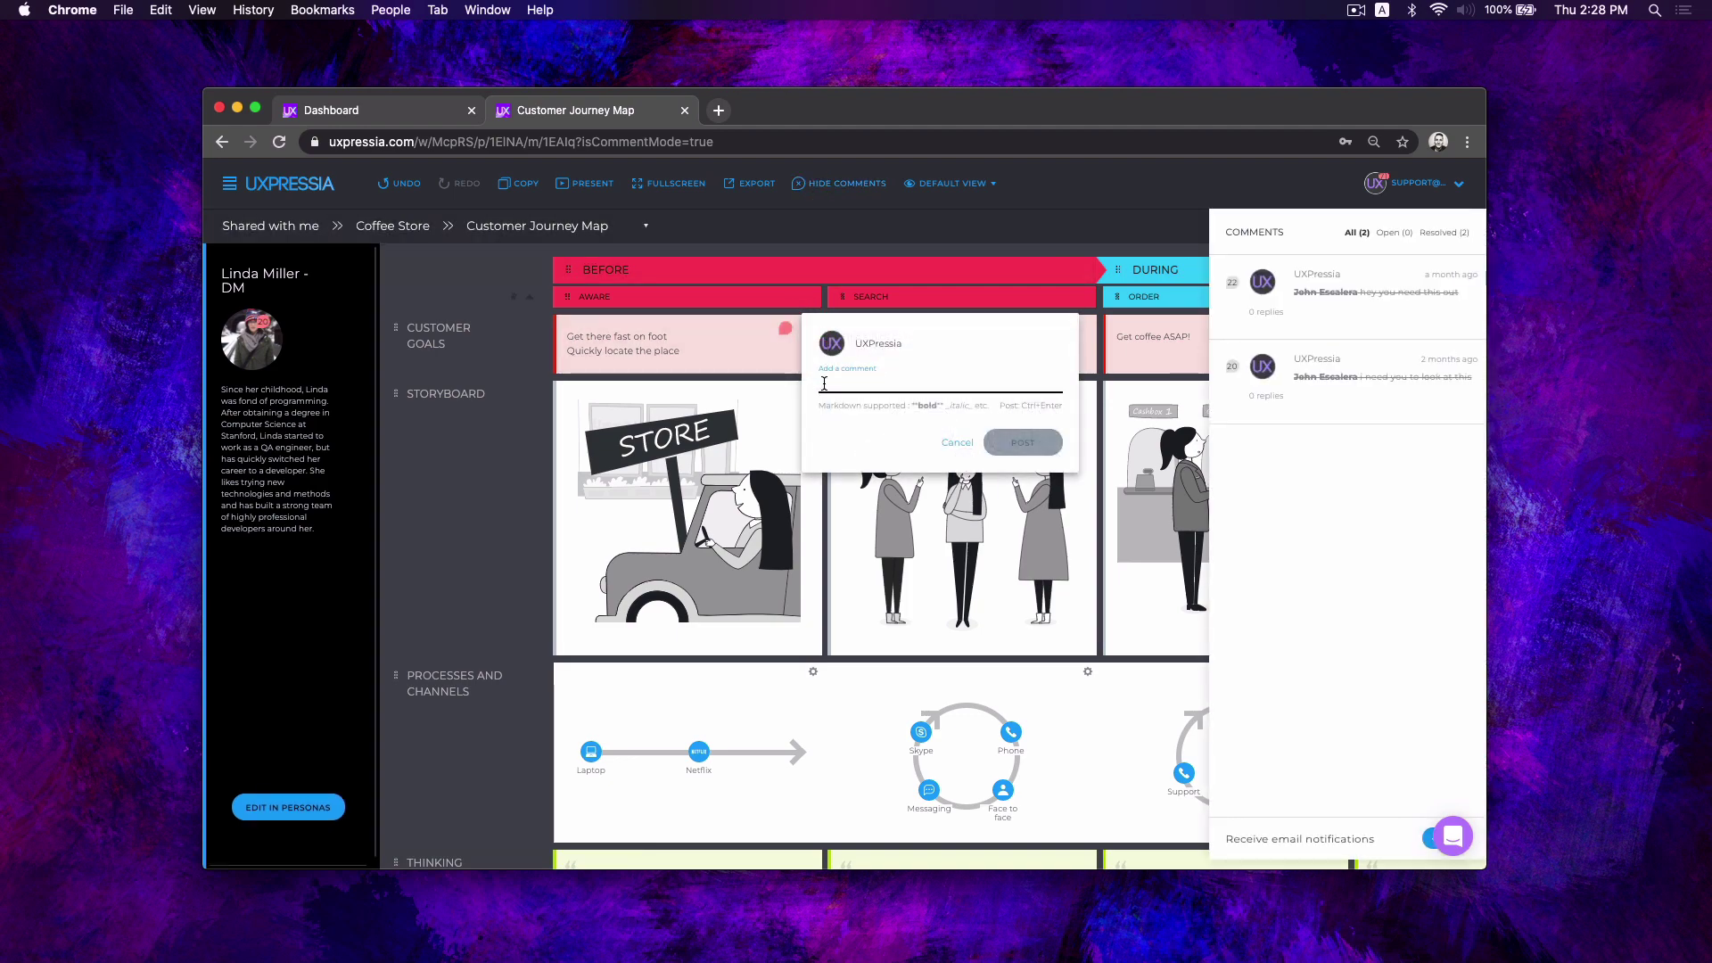
pyautogui.write('@')
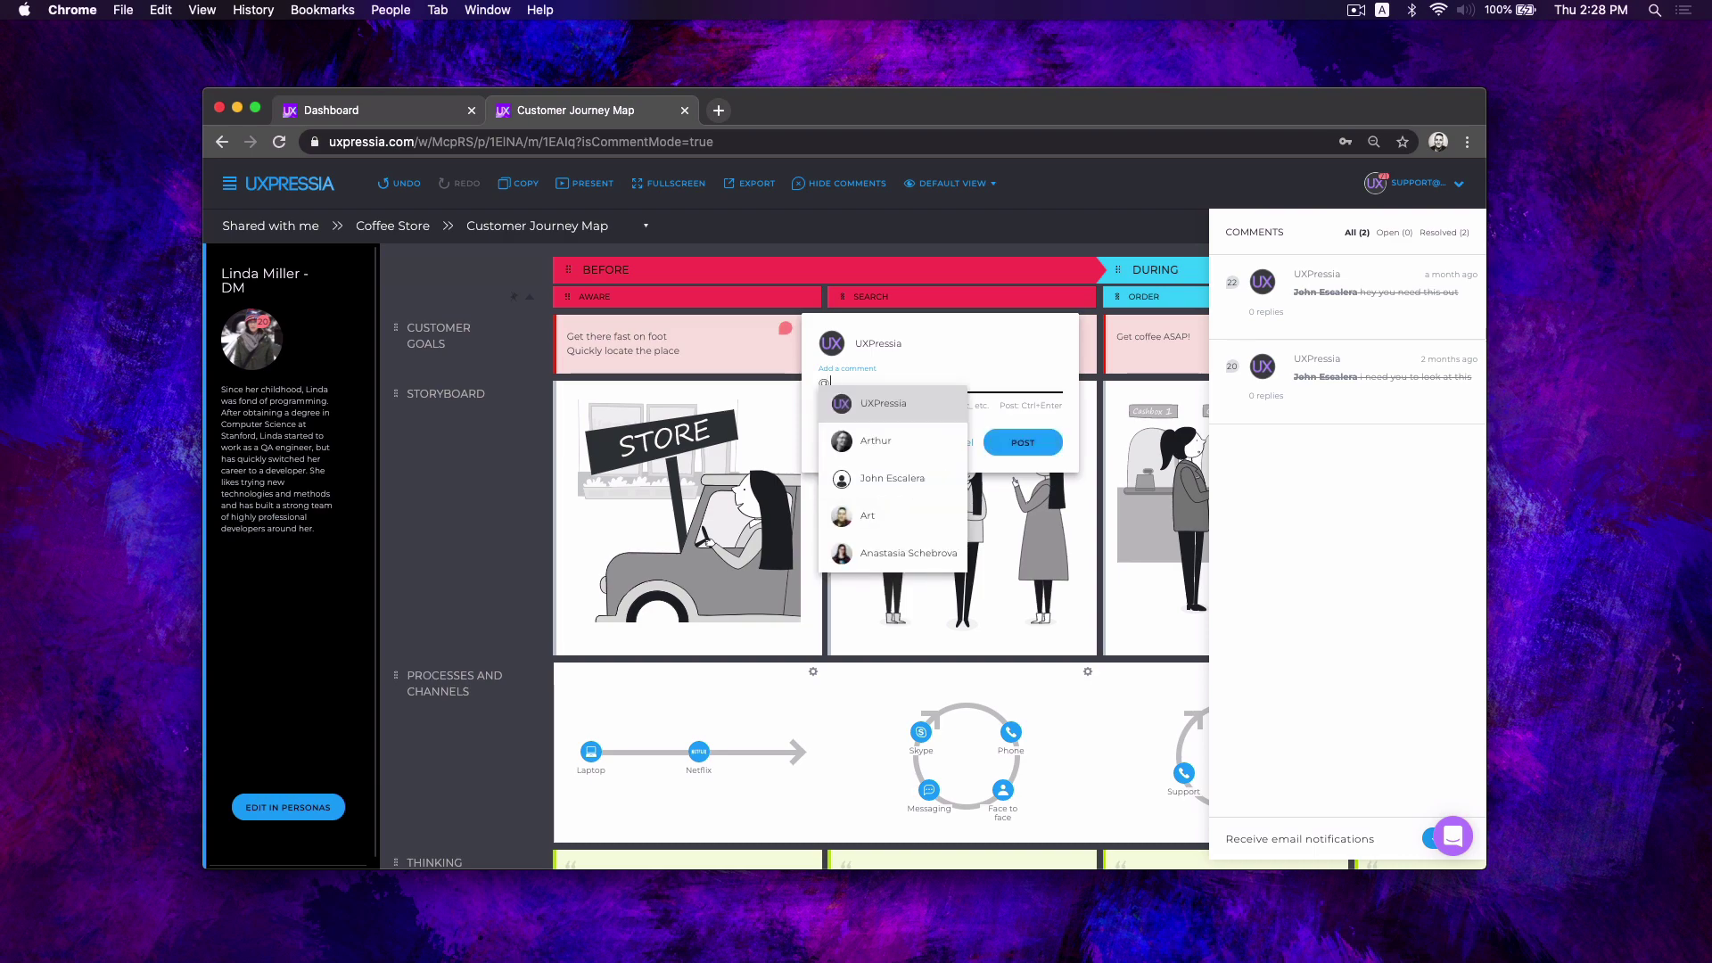
pyautogui.press('Down')
pyautogui.press('Down')
pyautogui.press('Down')
pyautogui.press('Down')
pyautogui.press('Return')
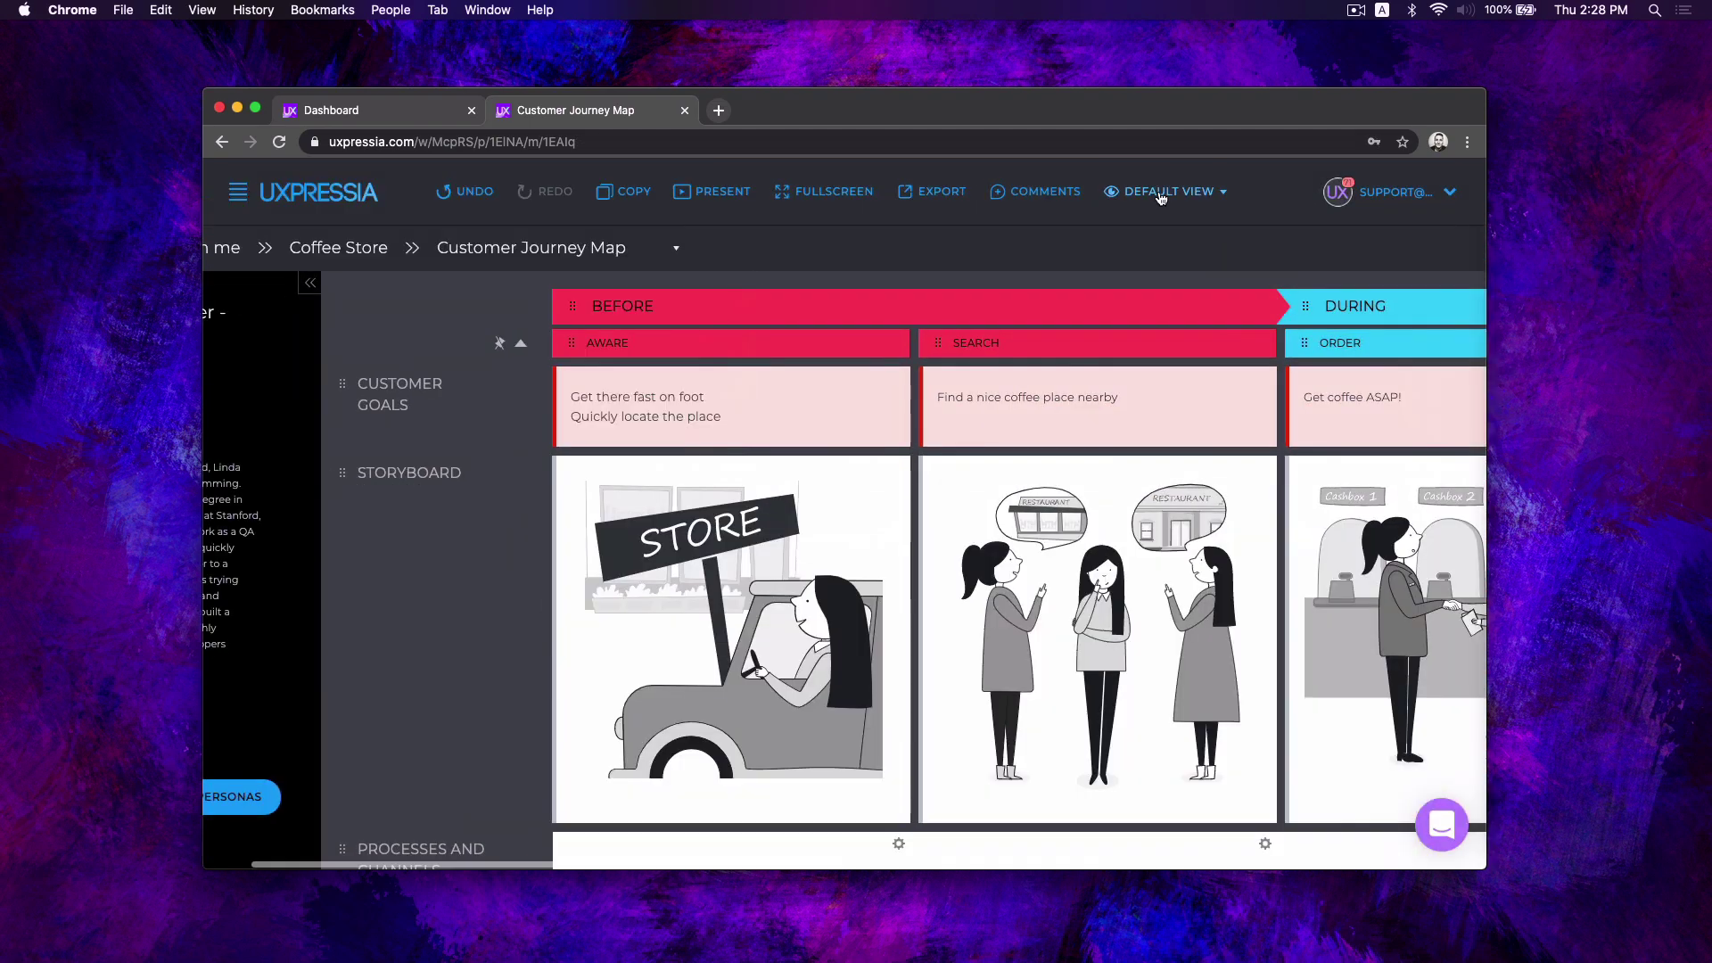
# Step: Switch the map from DEFAULT VIEW to HIGH LEVEL and scroll through it
pyautogui.click(1161, 198)
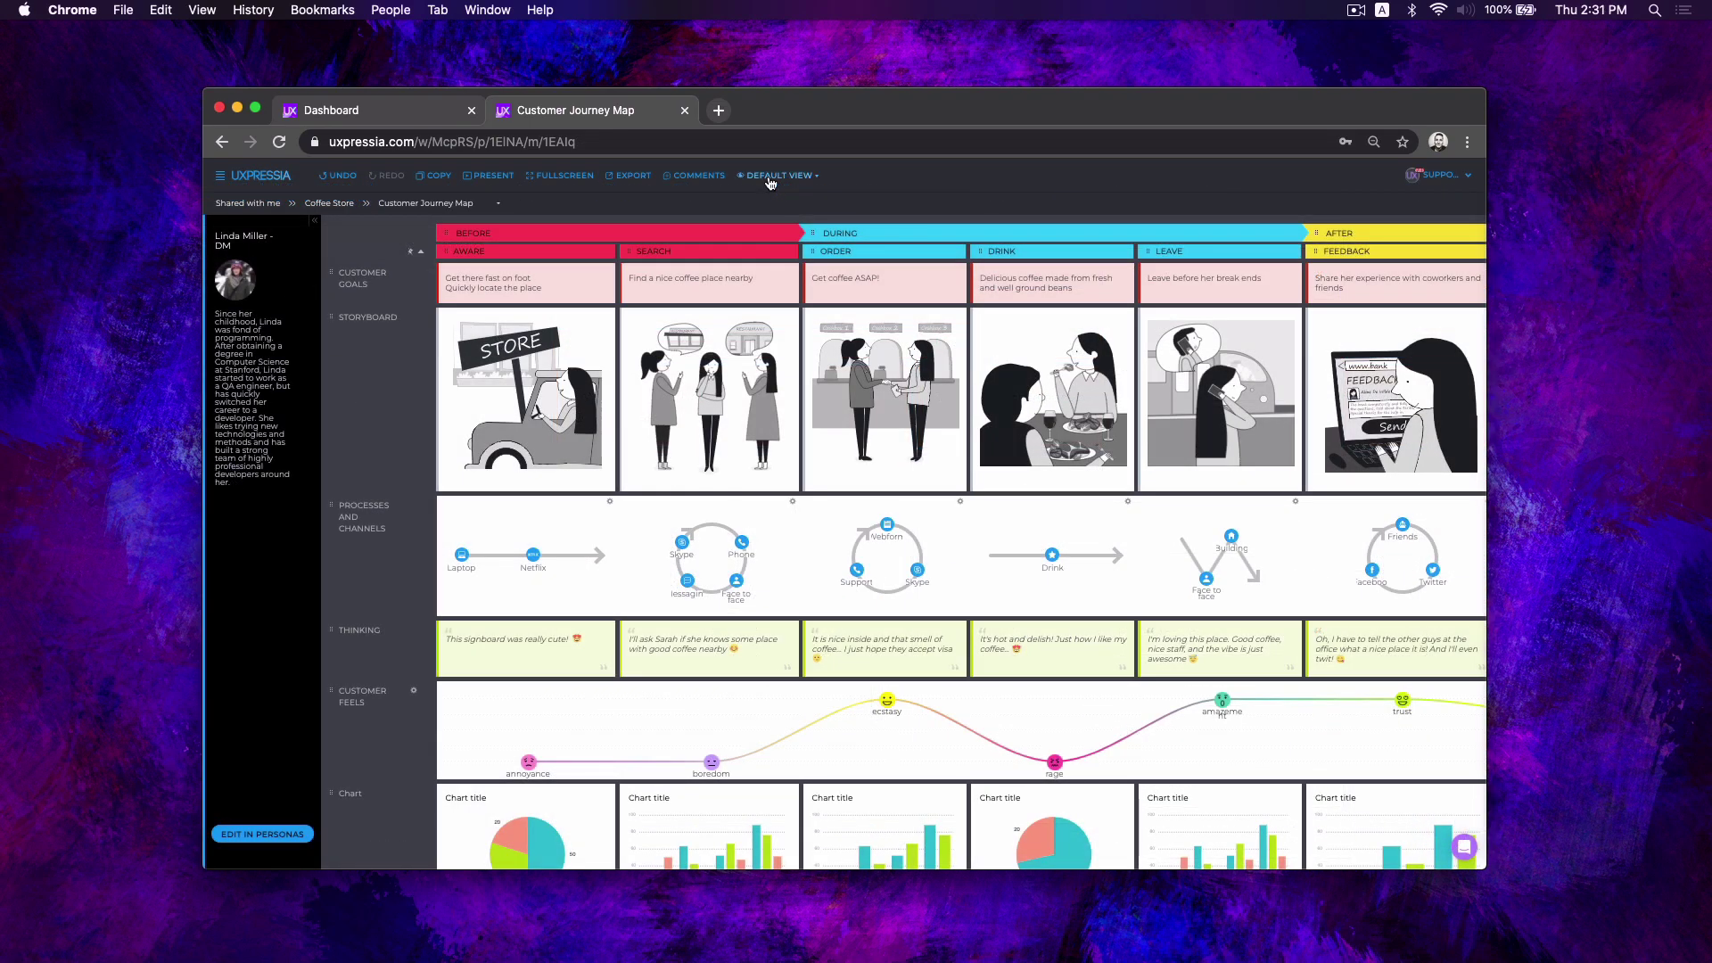
pyautogui.click(769, 176)
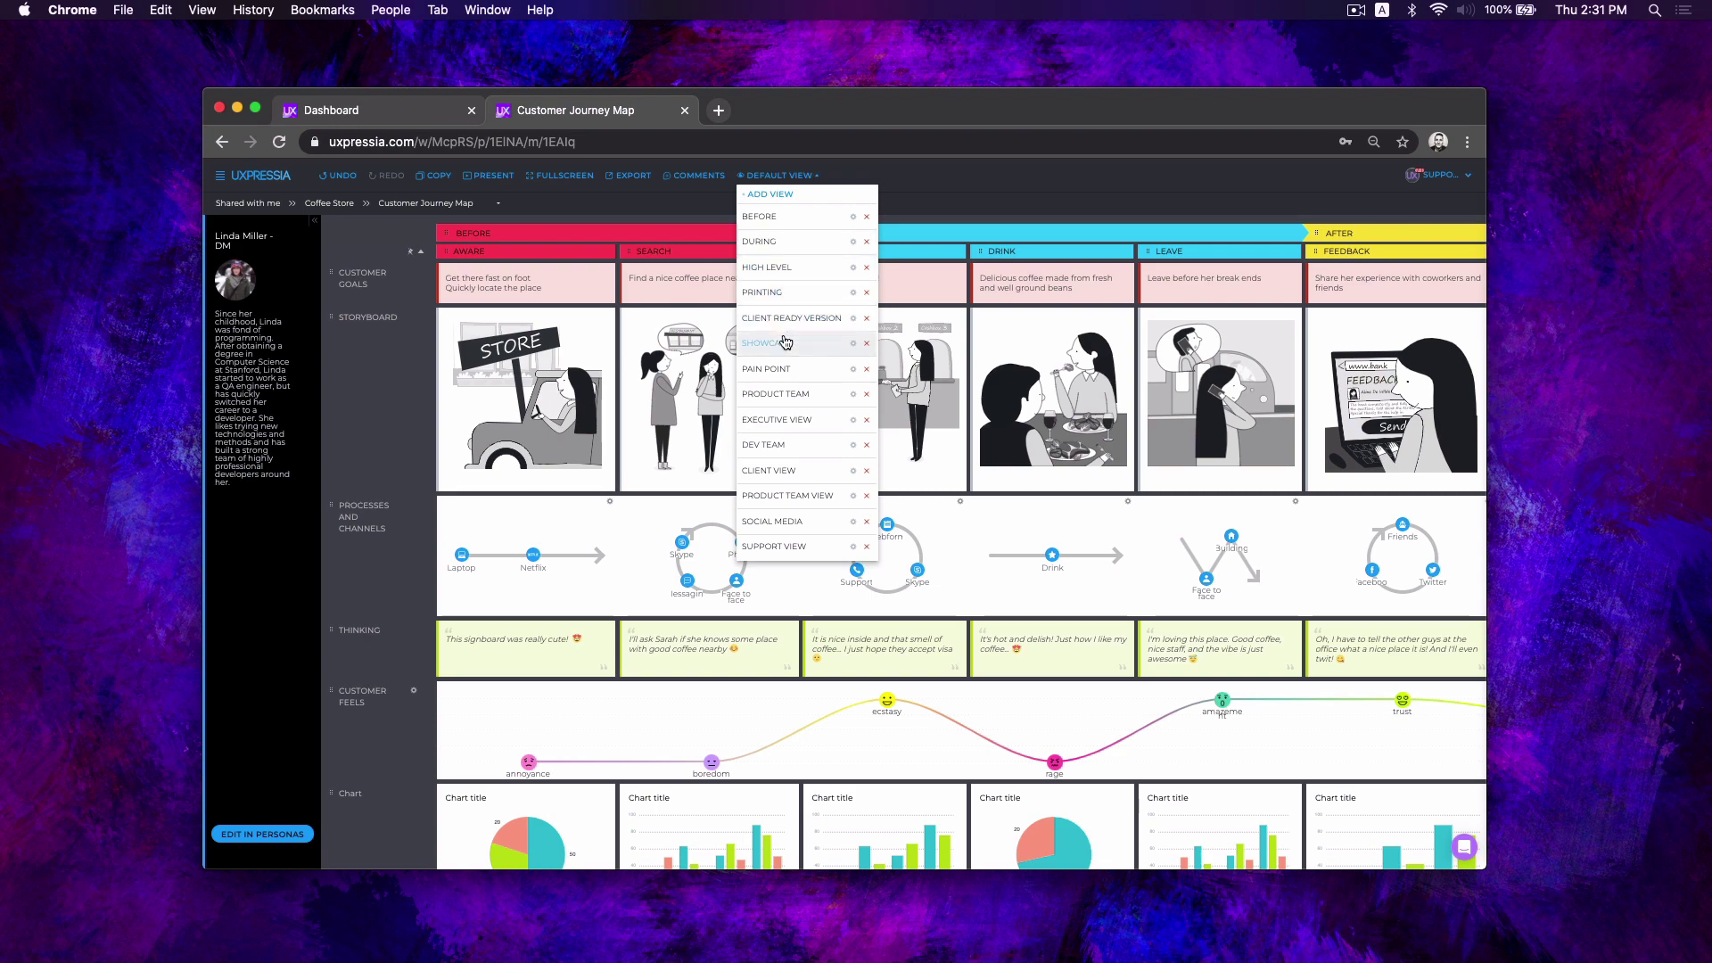
pyautogui.click(784, 268)
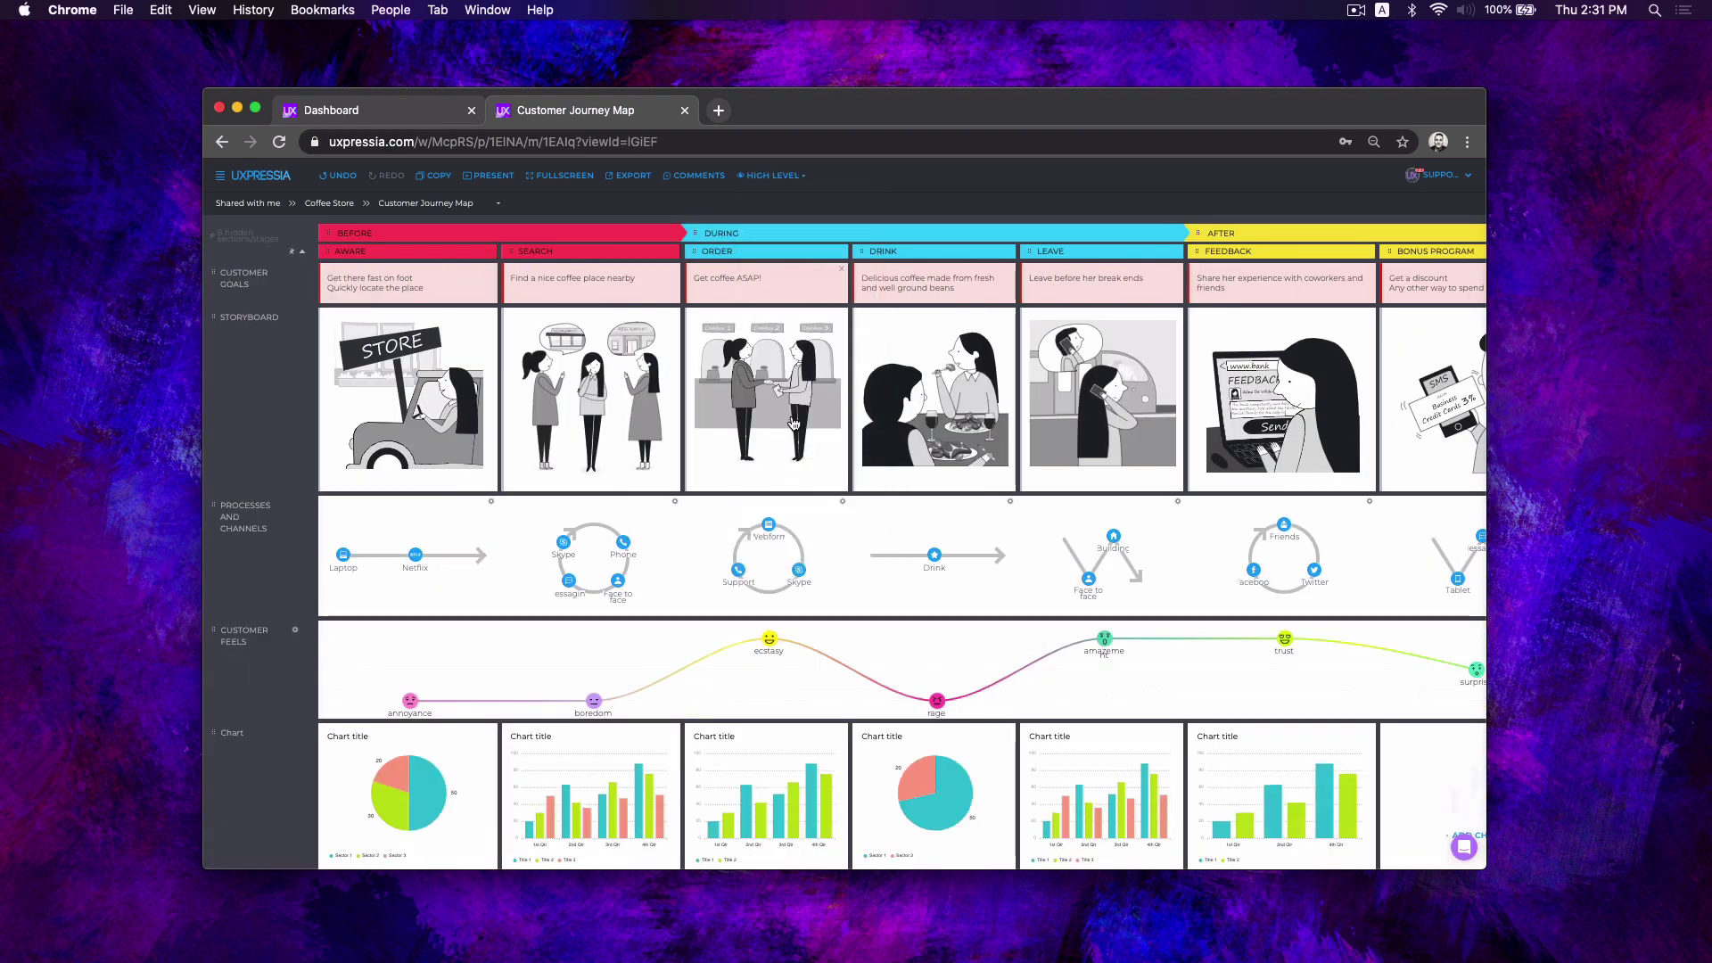
pyautogui.scroll(-3, 792, 428)
pyautogui.scroll(-2, 793, 428)
pyautogui.scroll(2, 793, 428)
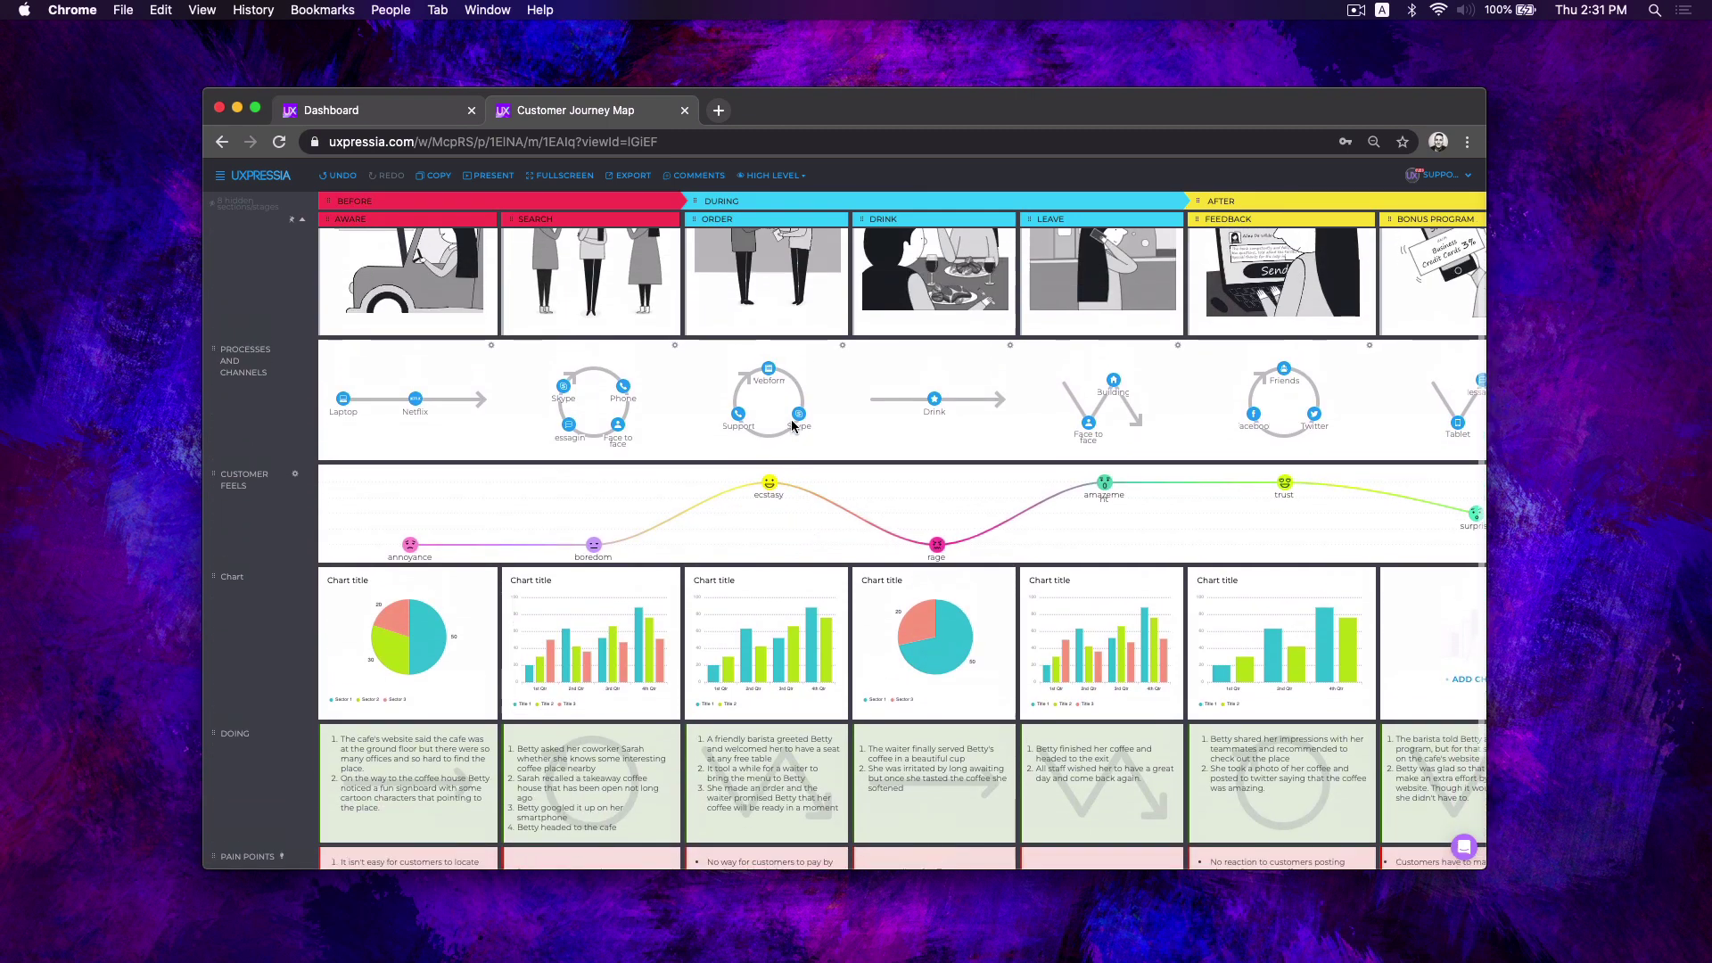
pyautogui.scroll(2, 792, 426)
pyautogui.scroll(2, 793, 426)
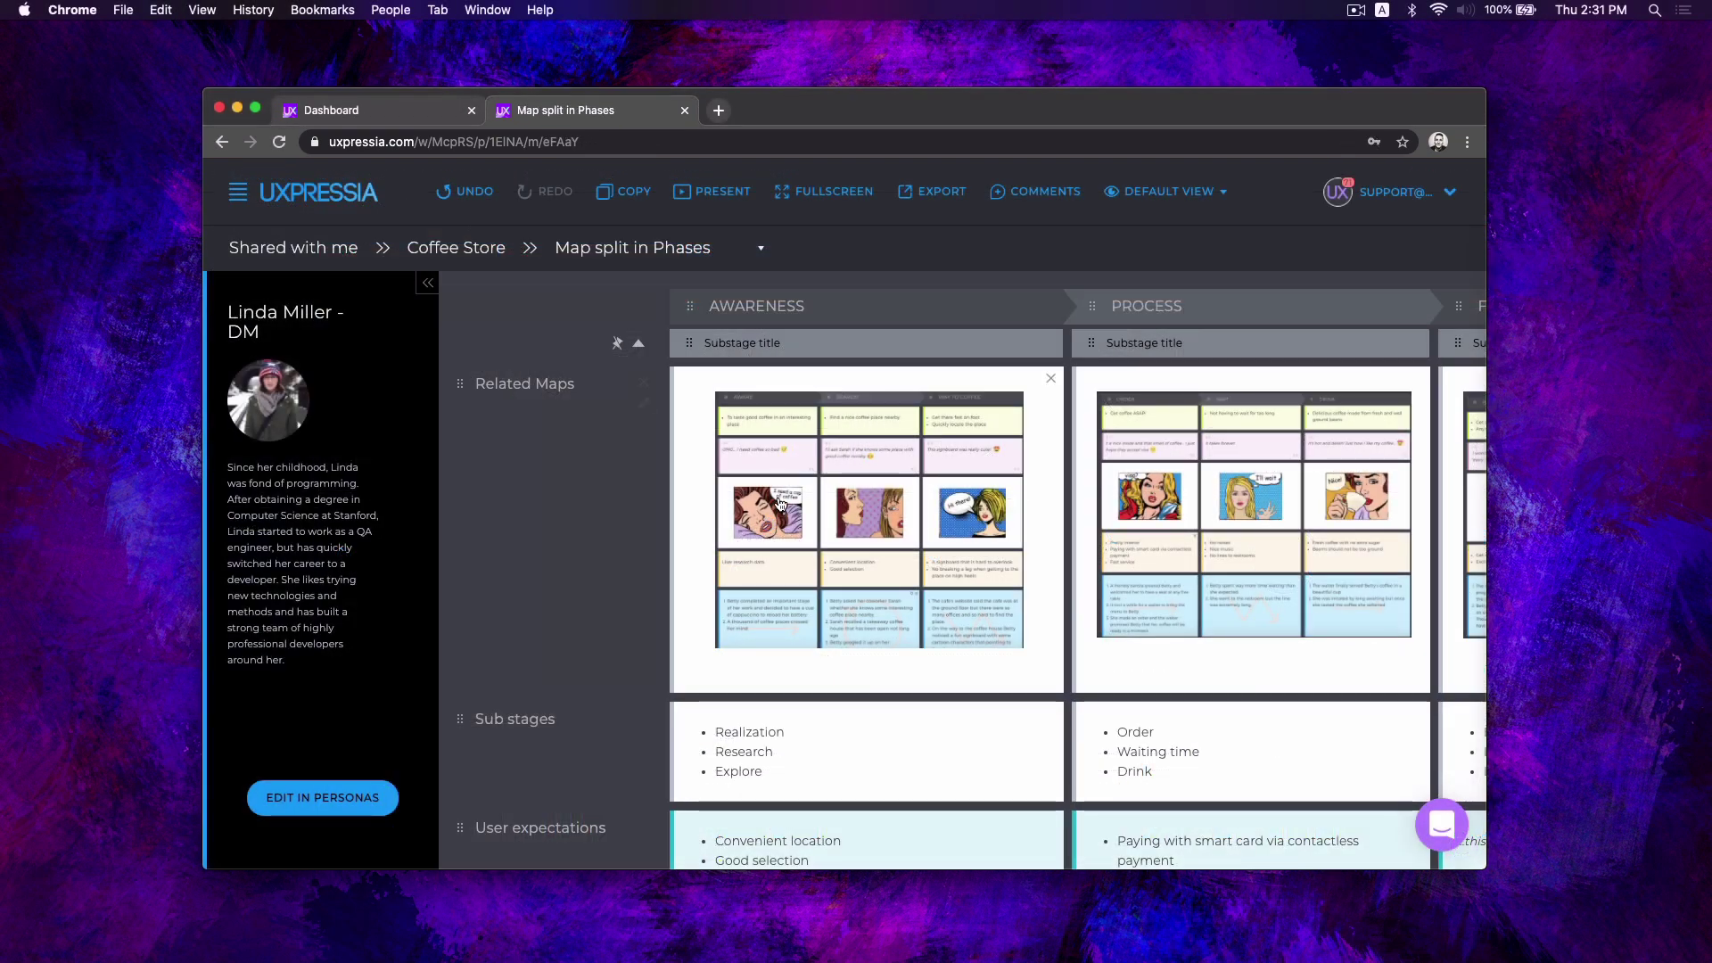
# Step: Open the nested healthcare map from the Awareness stage, then return to the coffee map
pyautogui.click(780, 503)
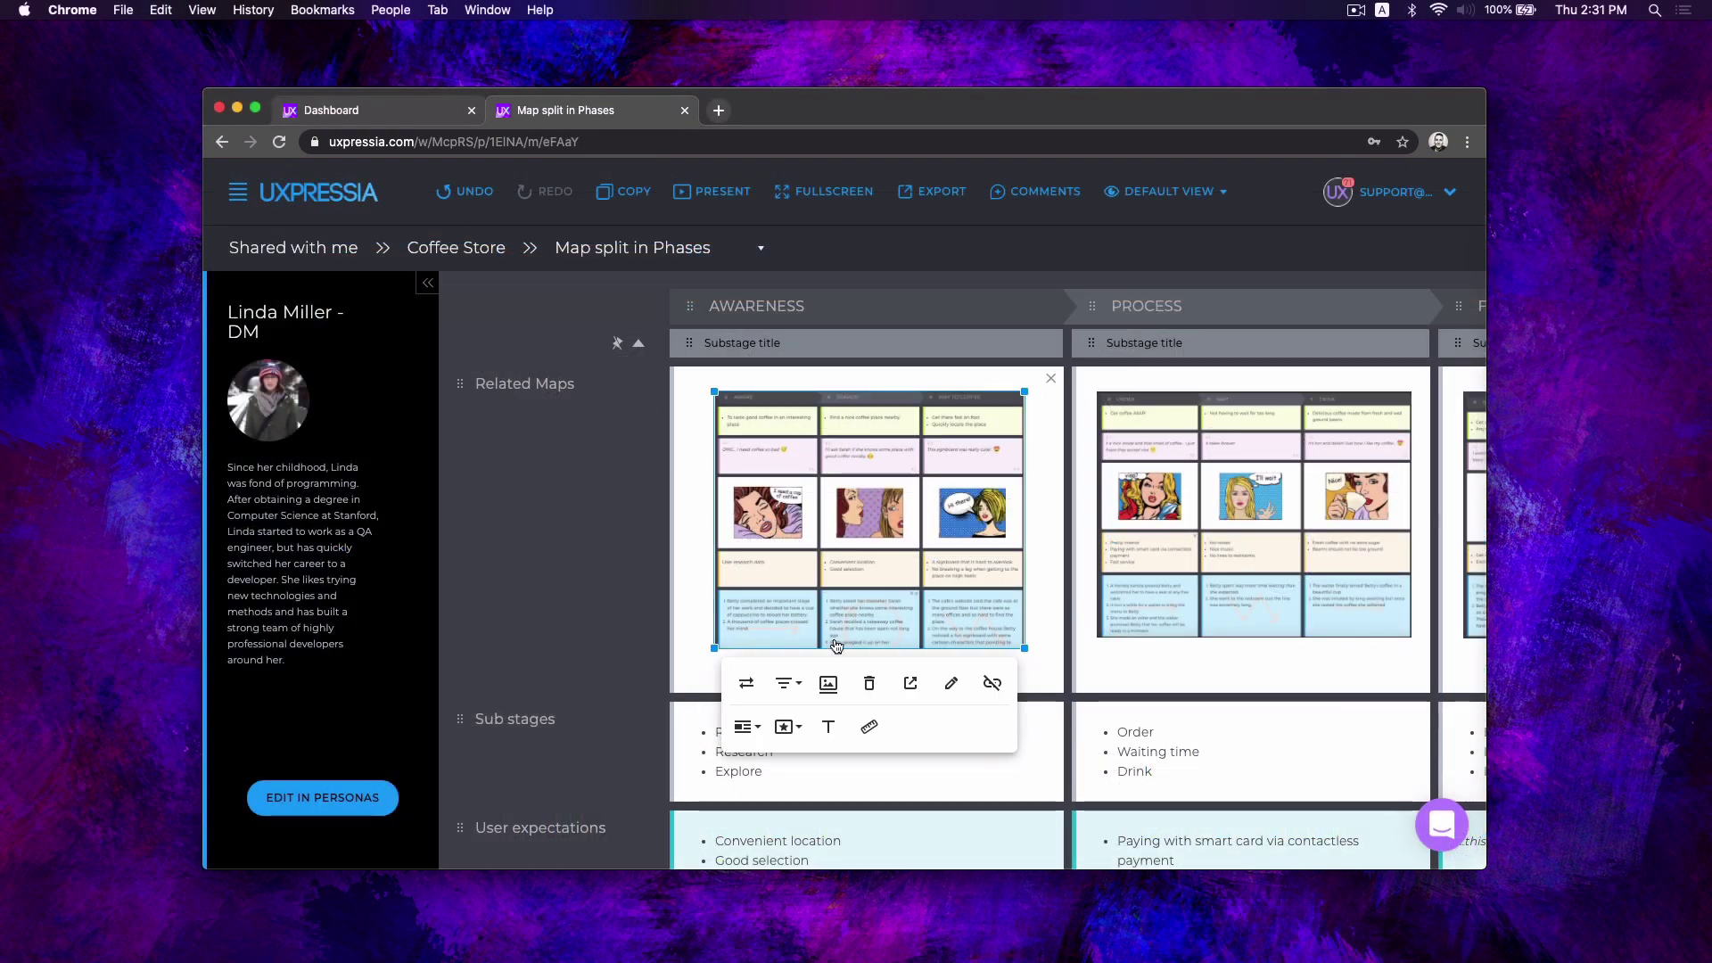
pyautogui.click(910, 685)
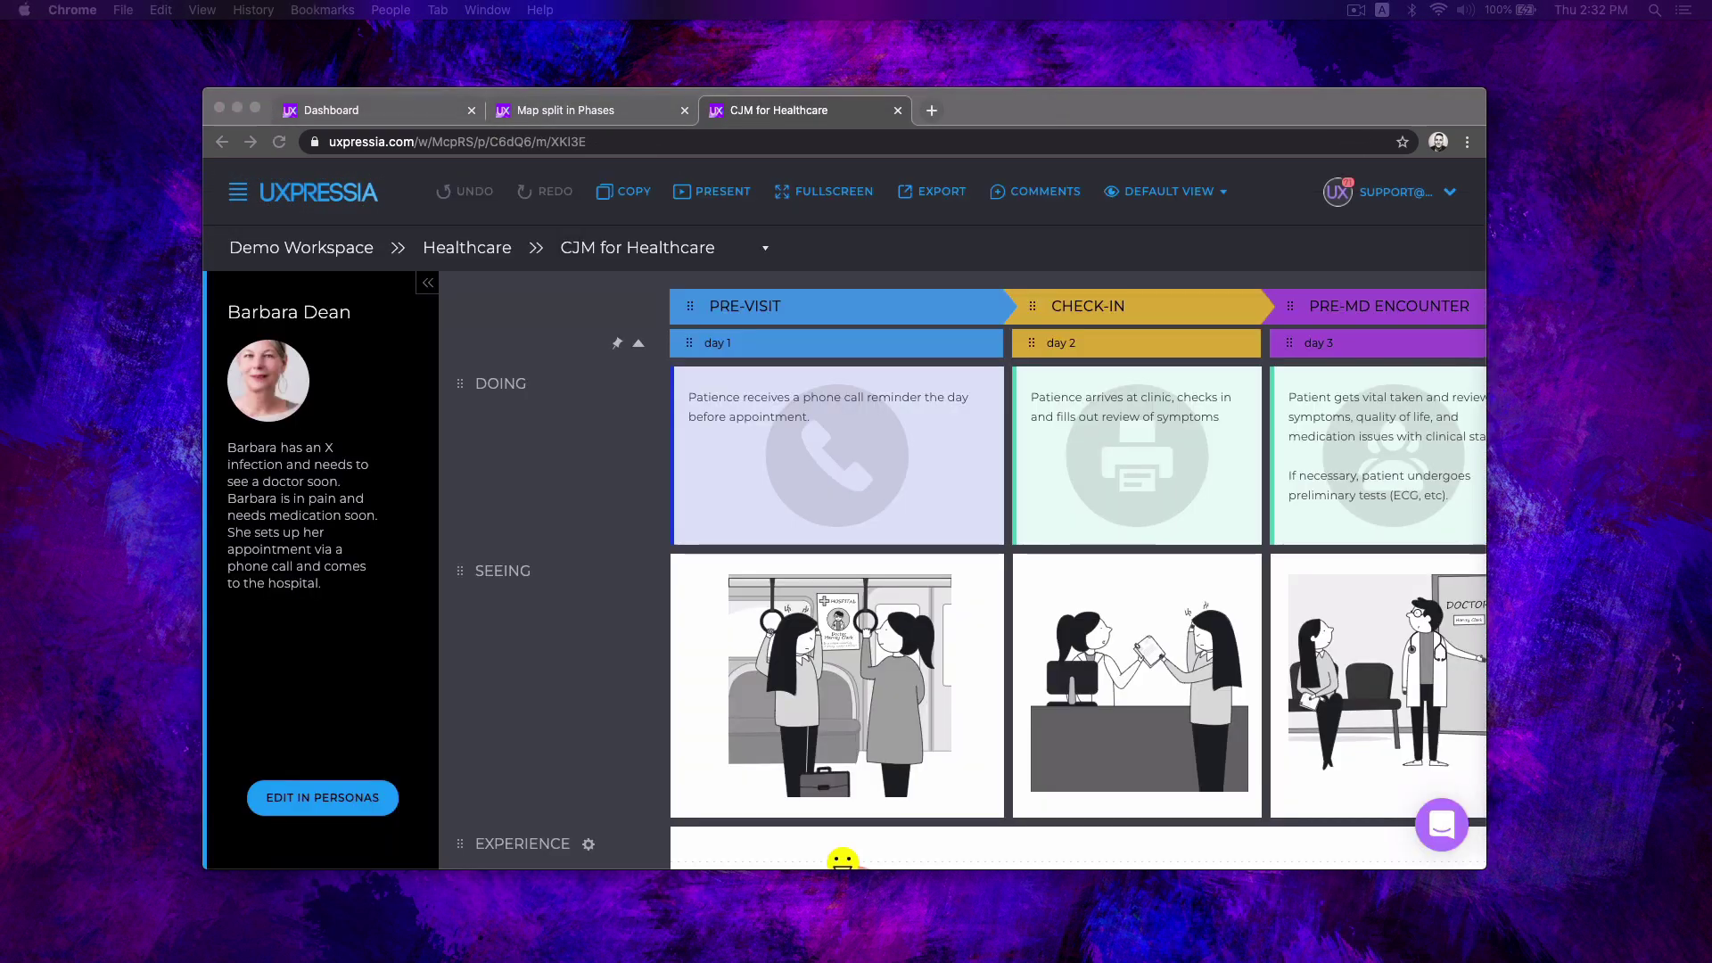
pyautogui.click(563, 729)
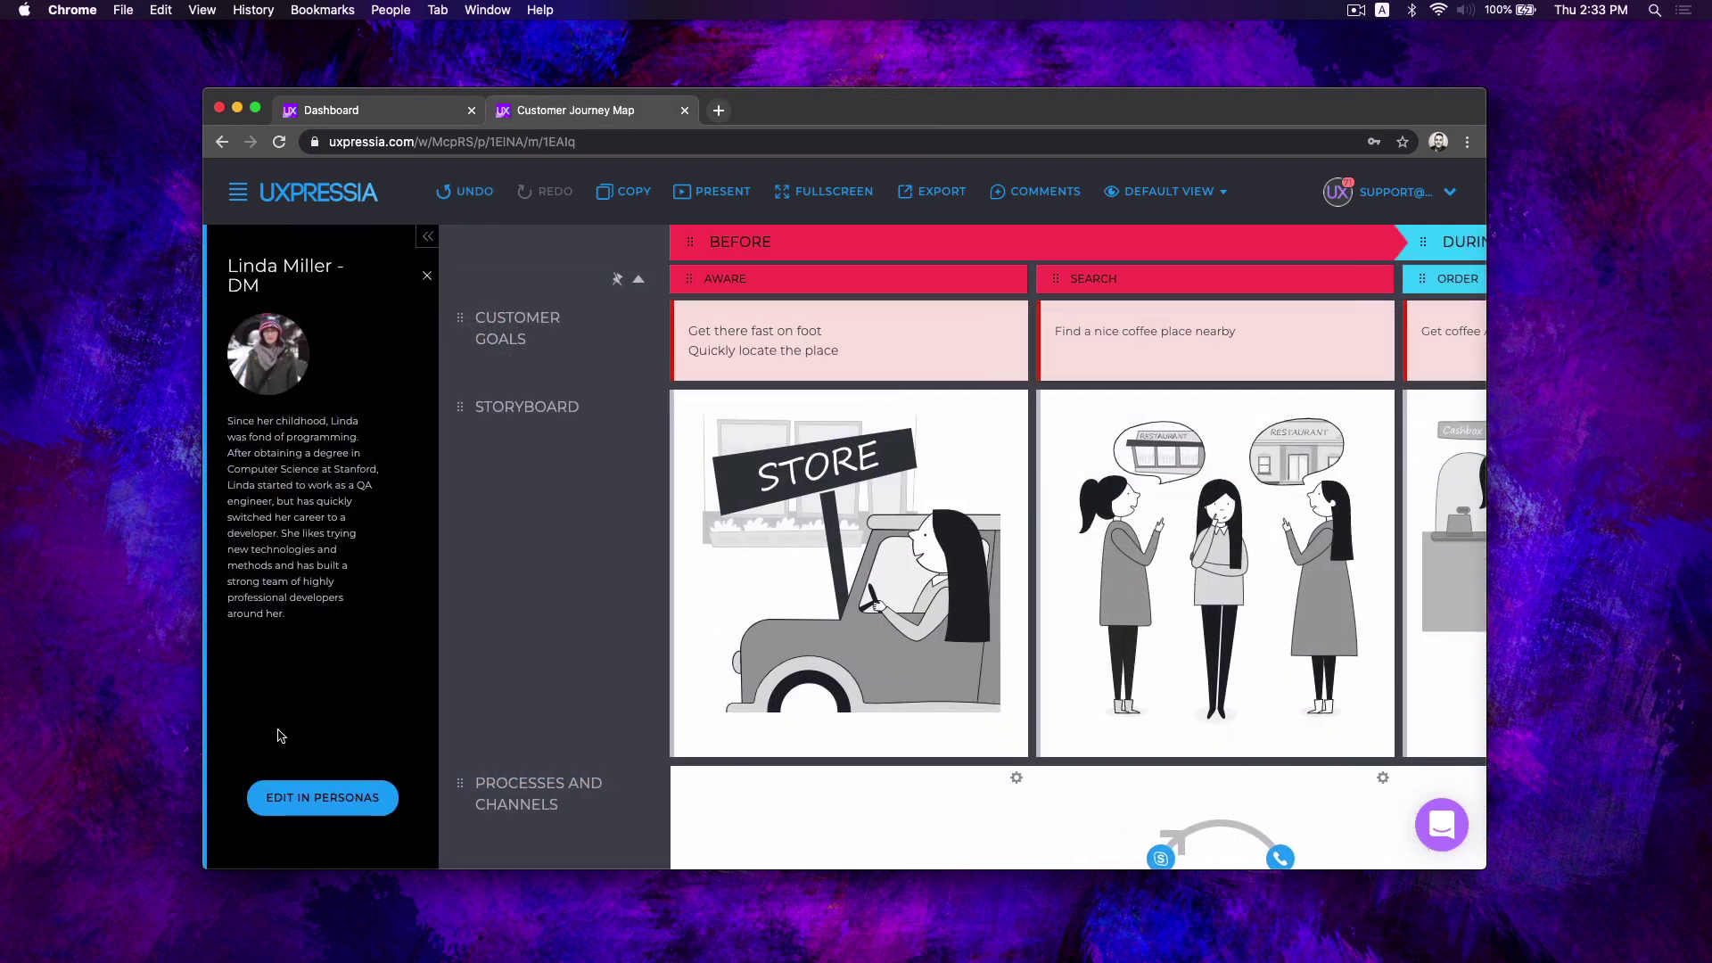
# Step: Open Linda Miller's persona page and scroll through her cards and back up
pyautogui.click(298, 797)
pyautogui.scroll(-3, 1390, 423)
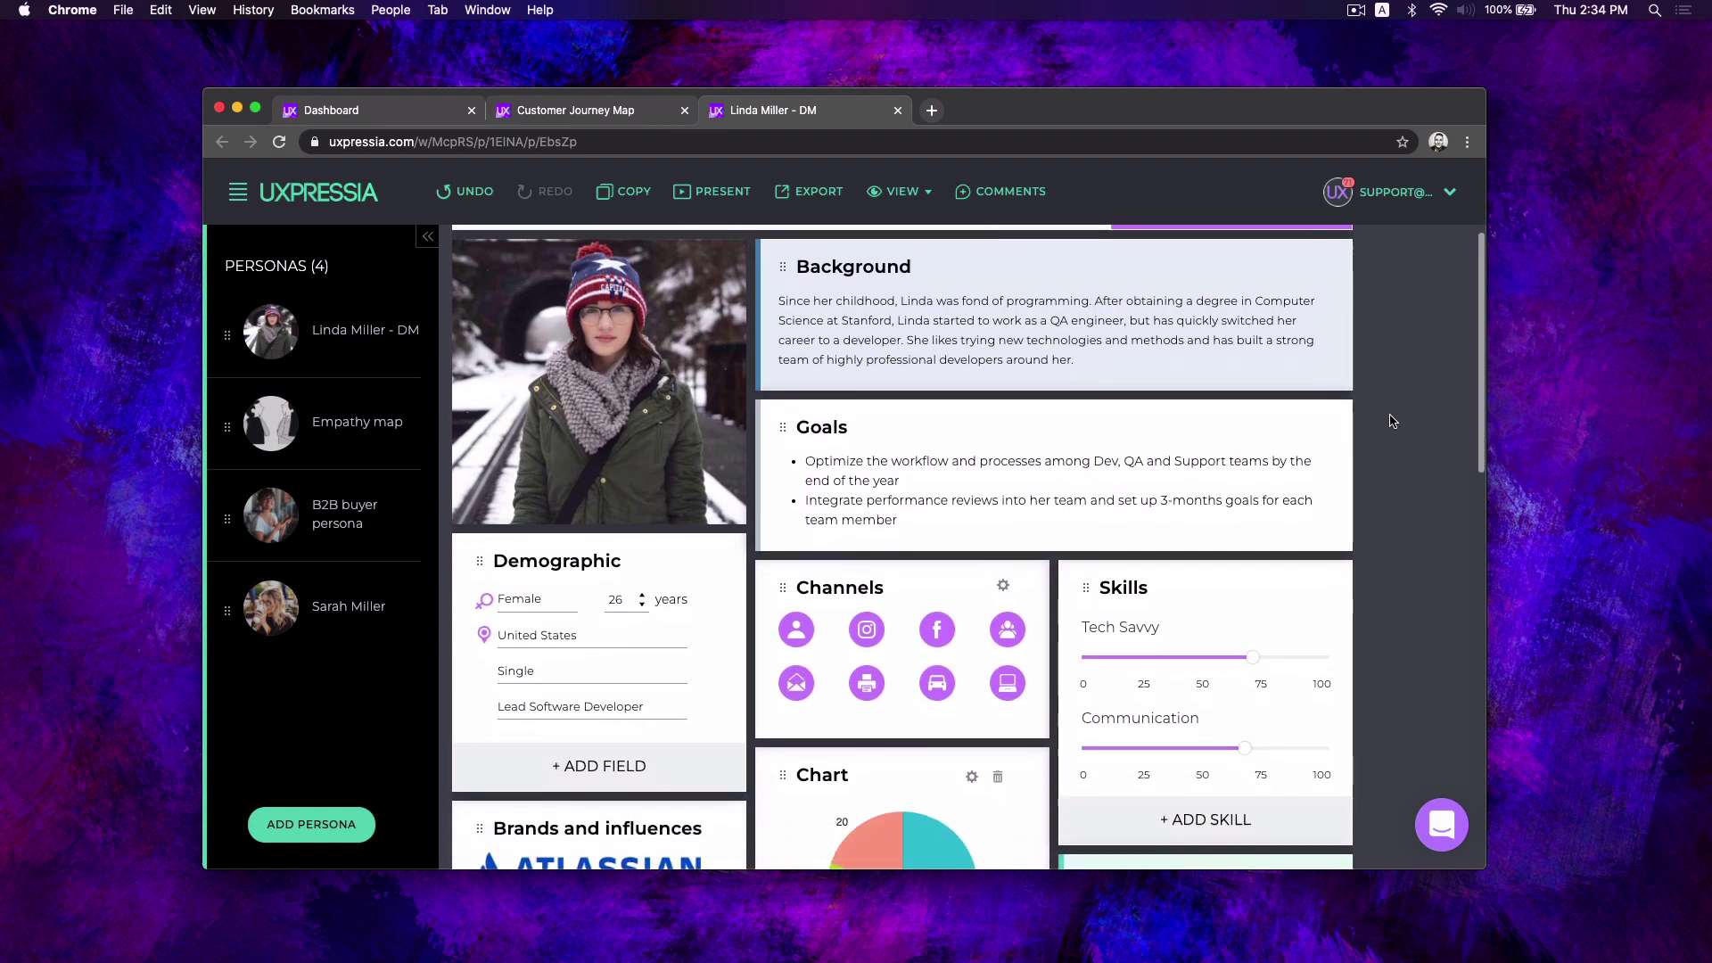
pyautogui.scroll(-3, 1393, 421)
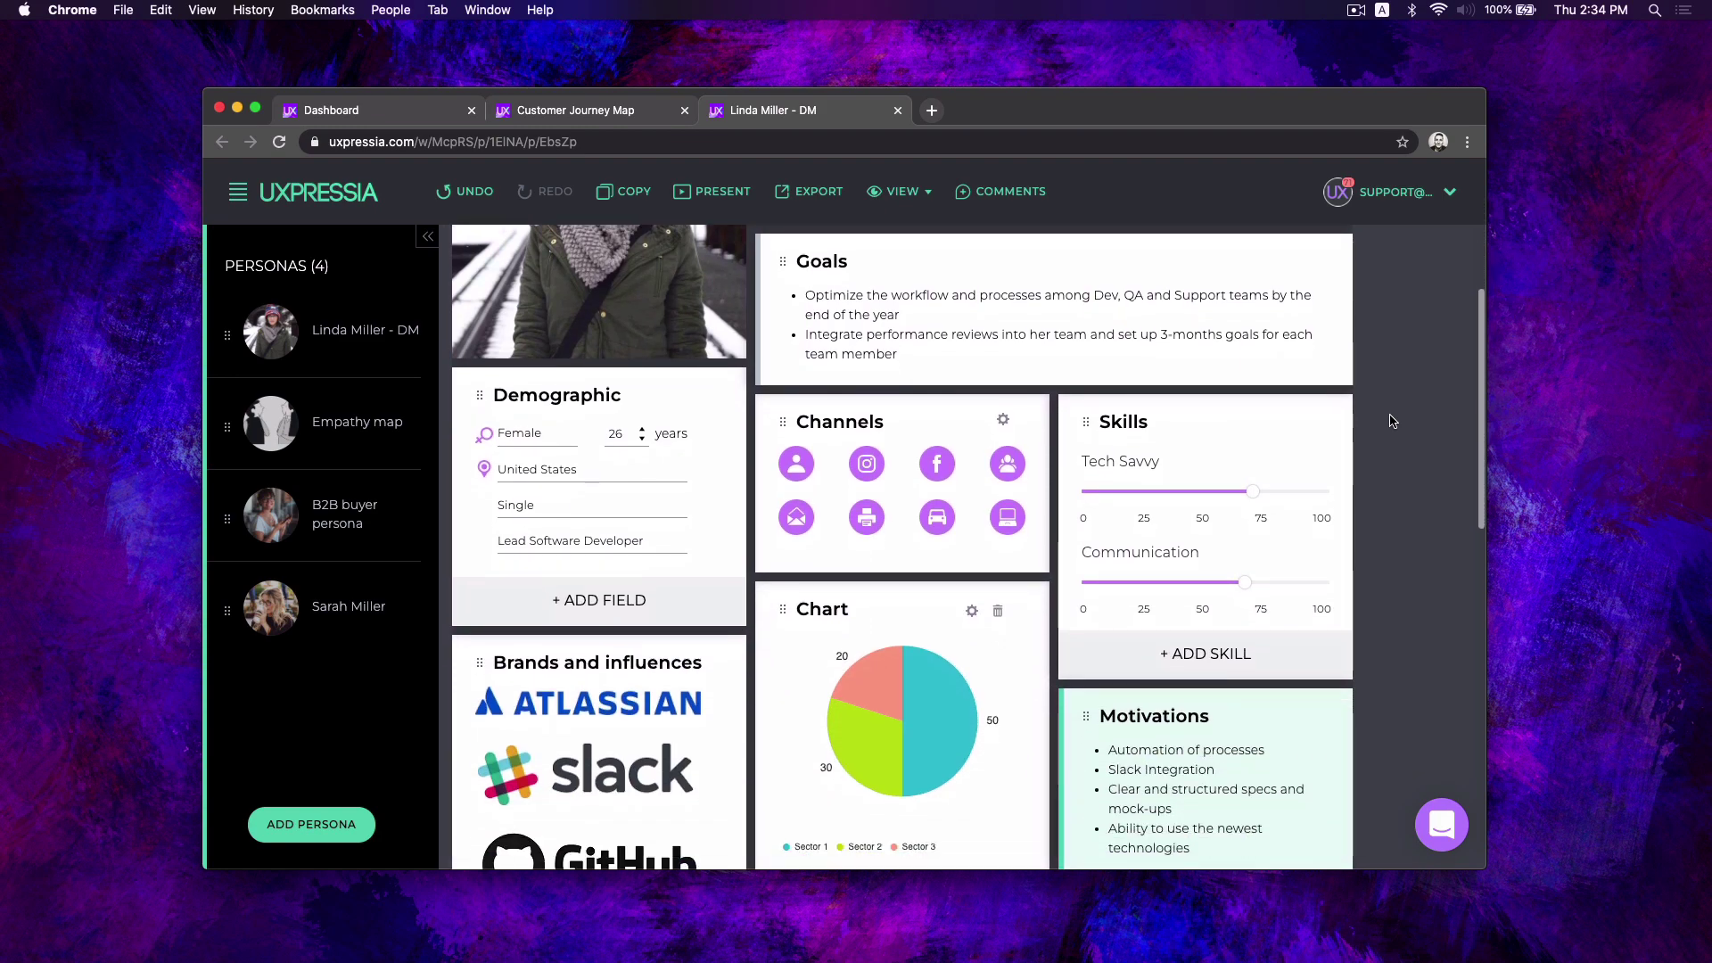
pyautogui.scroll(-3, 1393, 421)
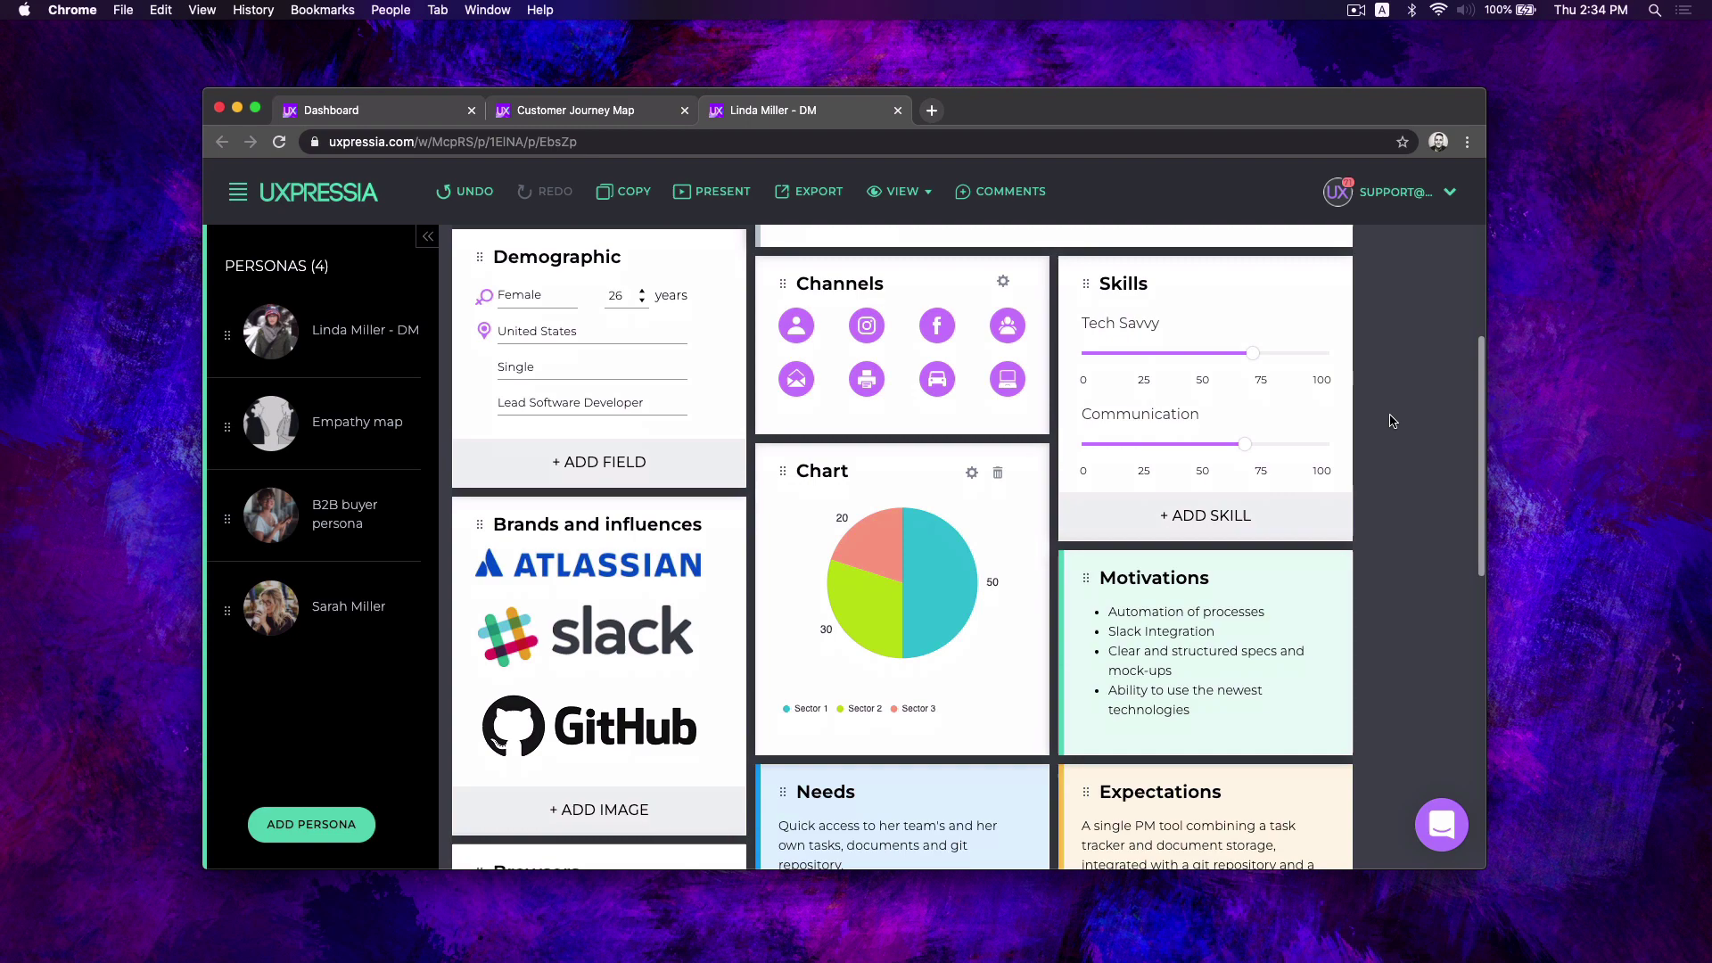
pyautogui.scroll(-1, 1393, 421)
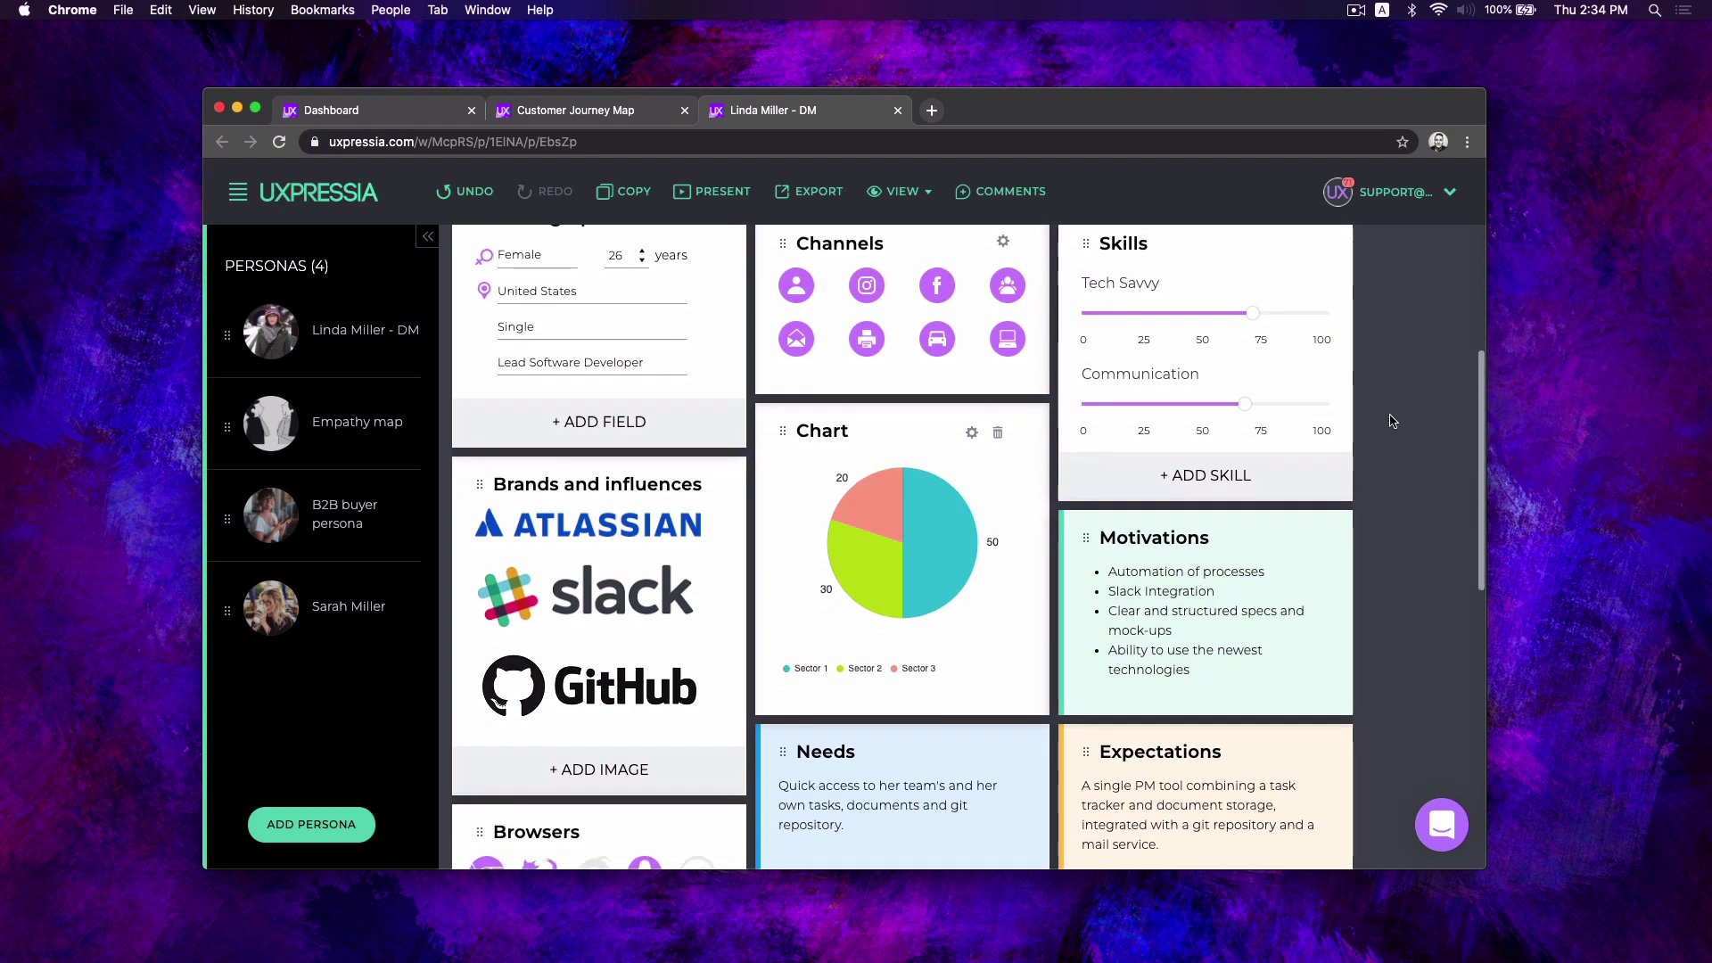
pyautogui.scroll(-2, 1393, 421)
pyautogui.scroll(-2, 1393, 420)
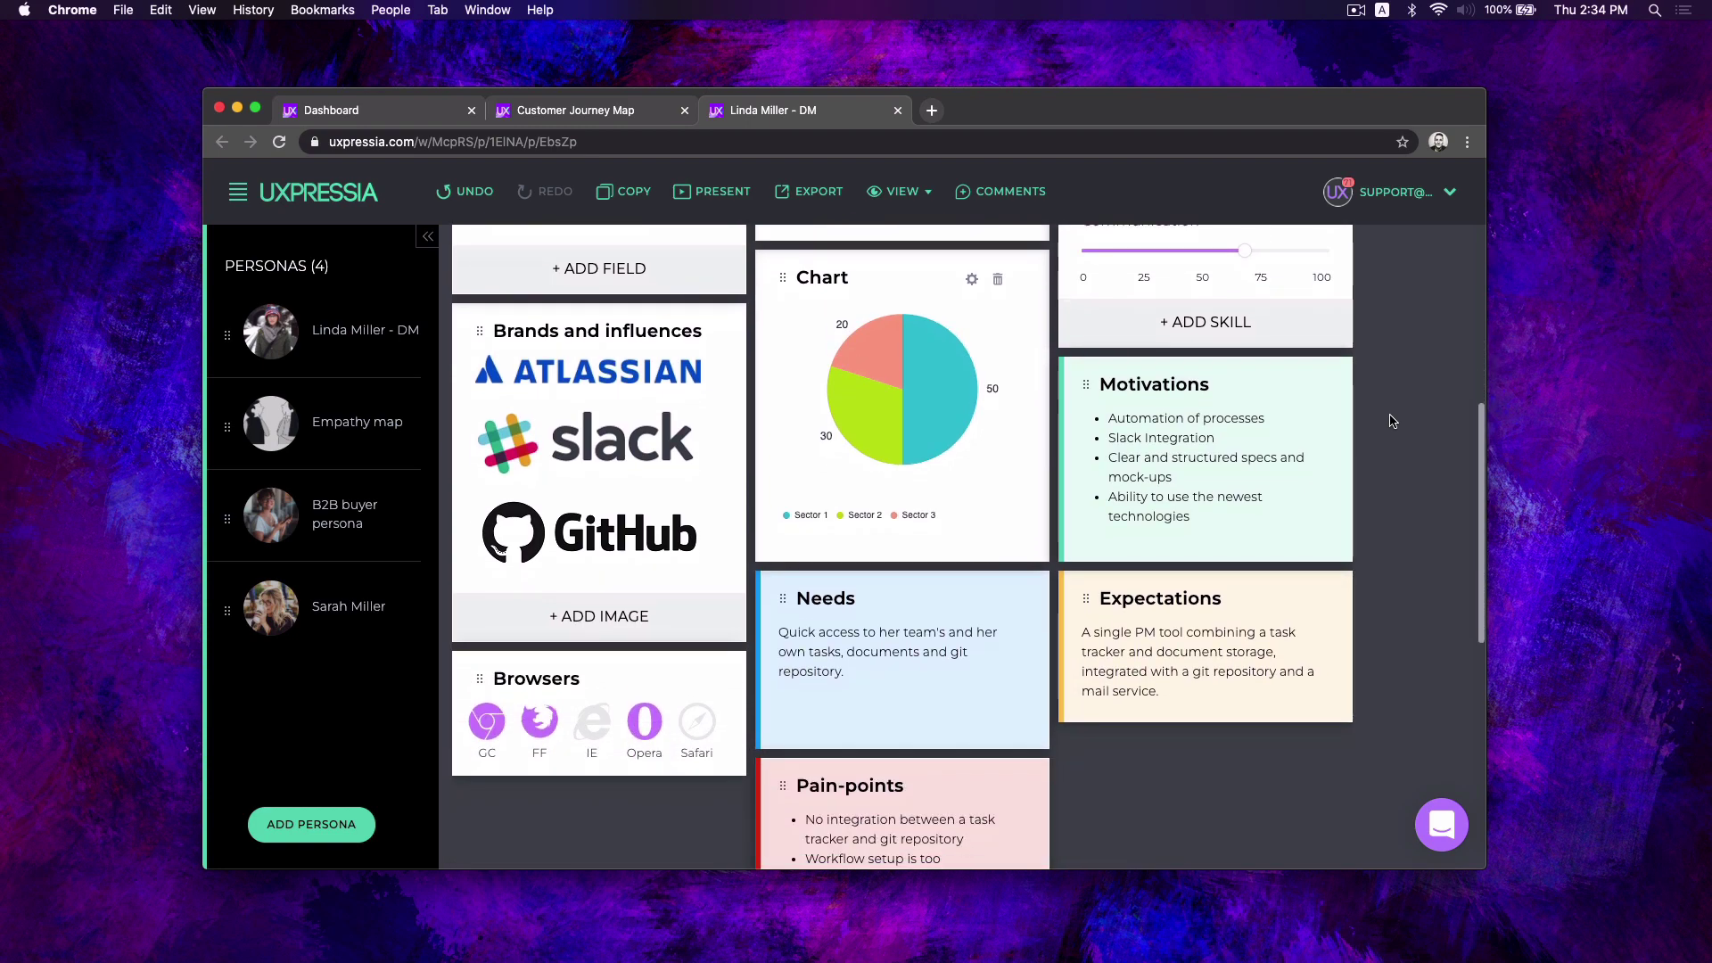
pyautogui.scroll(1, 1393, 421)
pyautogui.scroll(3, 1393, 421)
pyautogui.scroll(4, 1392, 421)
pyautogui.scroll(1, 1392, 420)
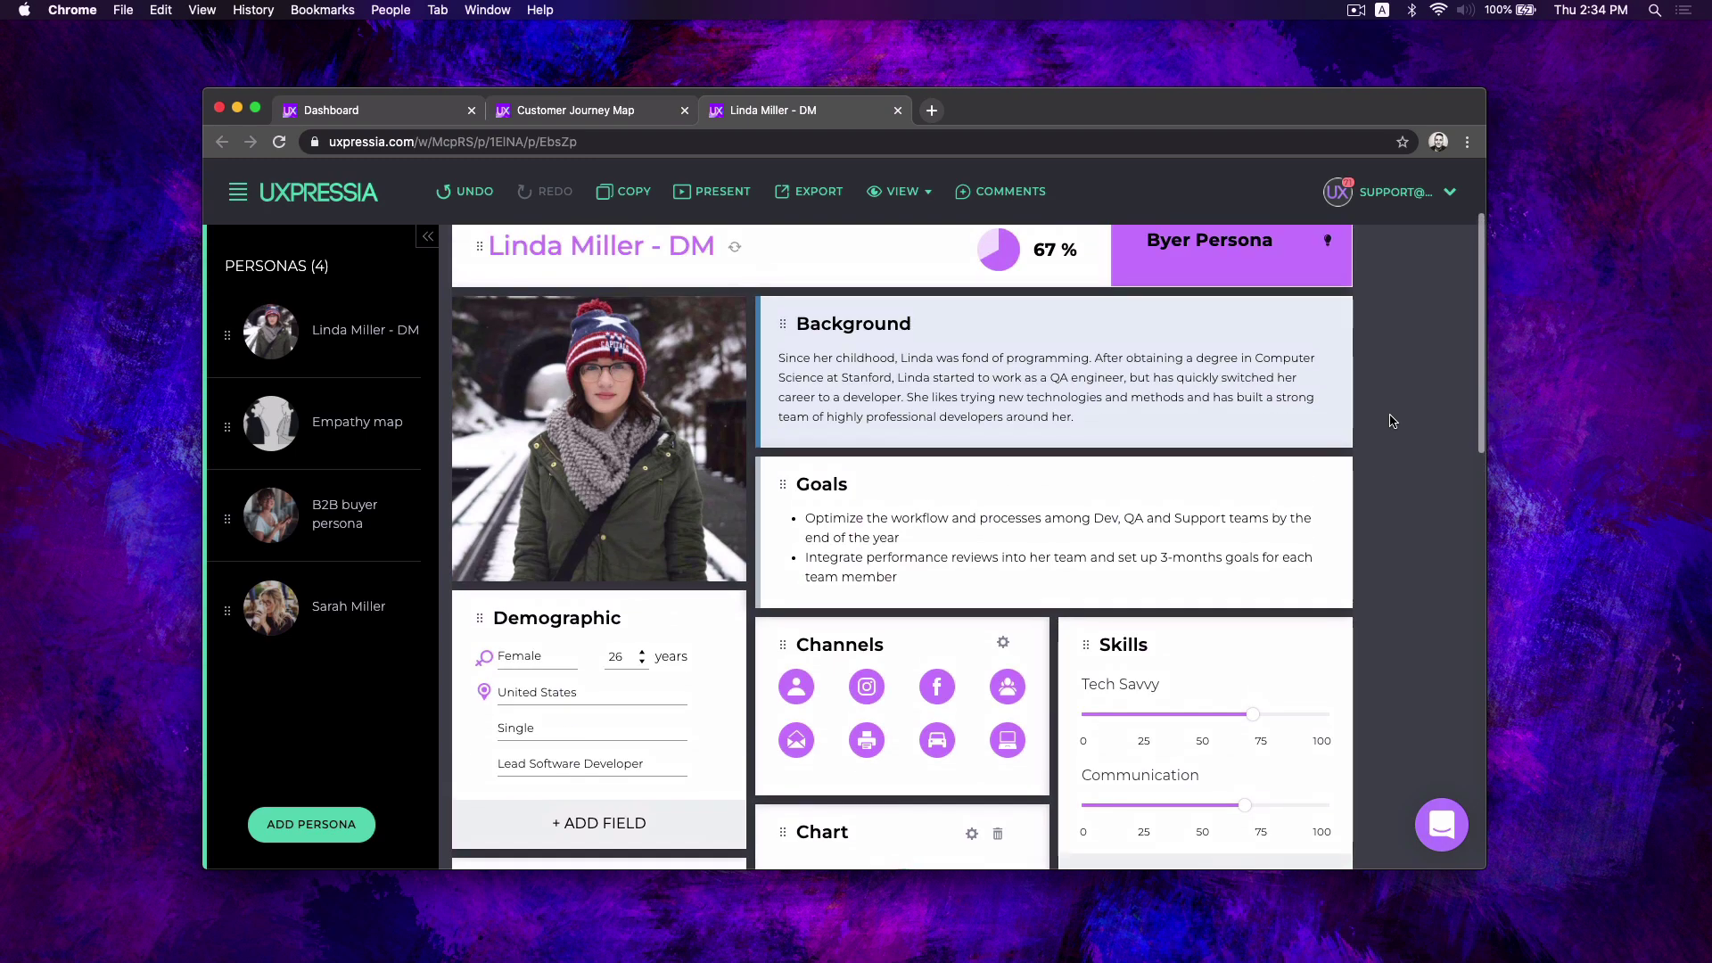
pyautogui.scroll(2, 1392, 421)
# Step: Show all personas side by side, check export, then read Background and Motivations guidance
pyautogui.click(900, 191)
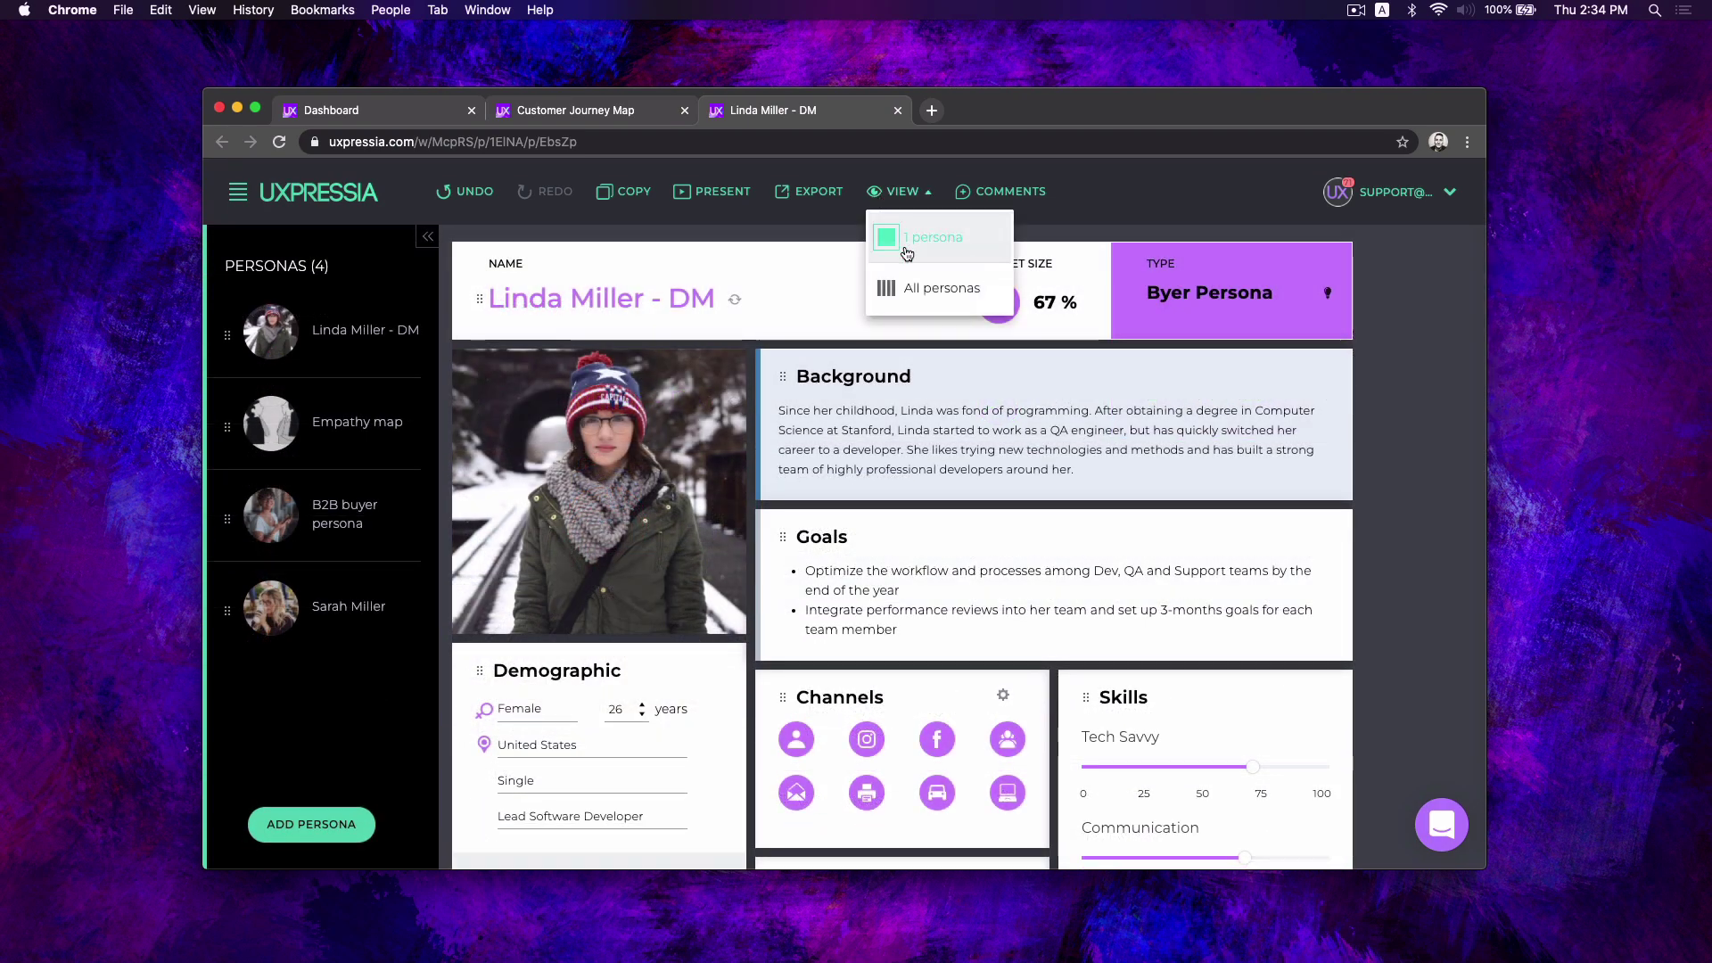
pyautogui.click(936, 287)
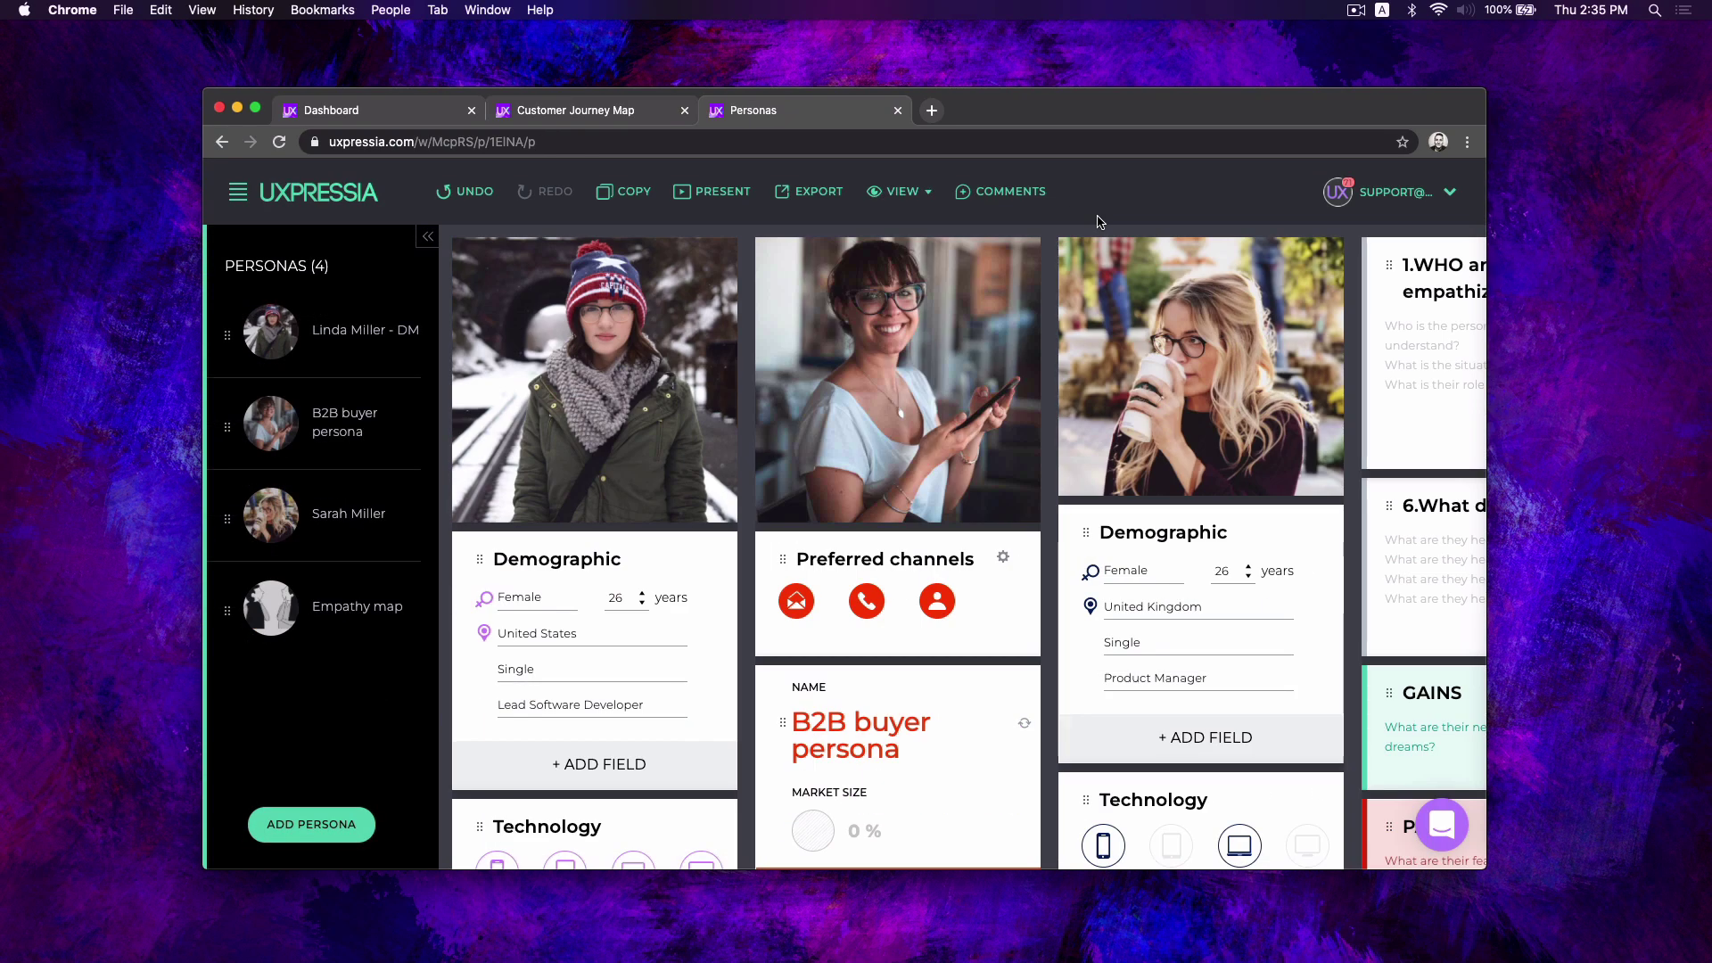
pyautogui.click(819, 192)
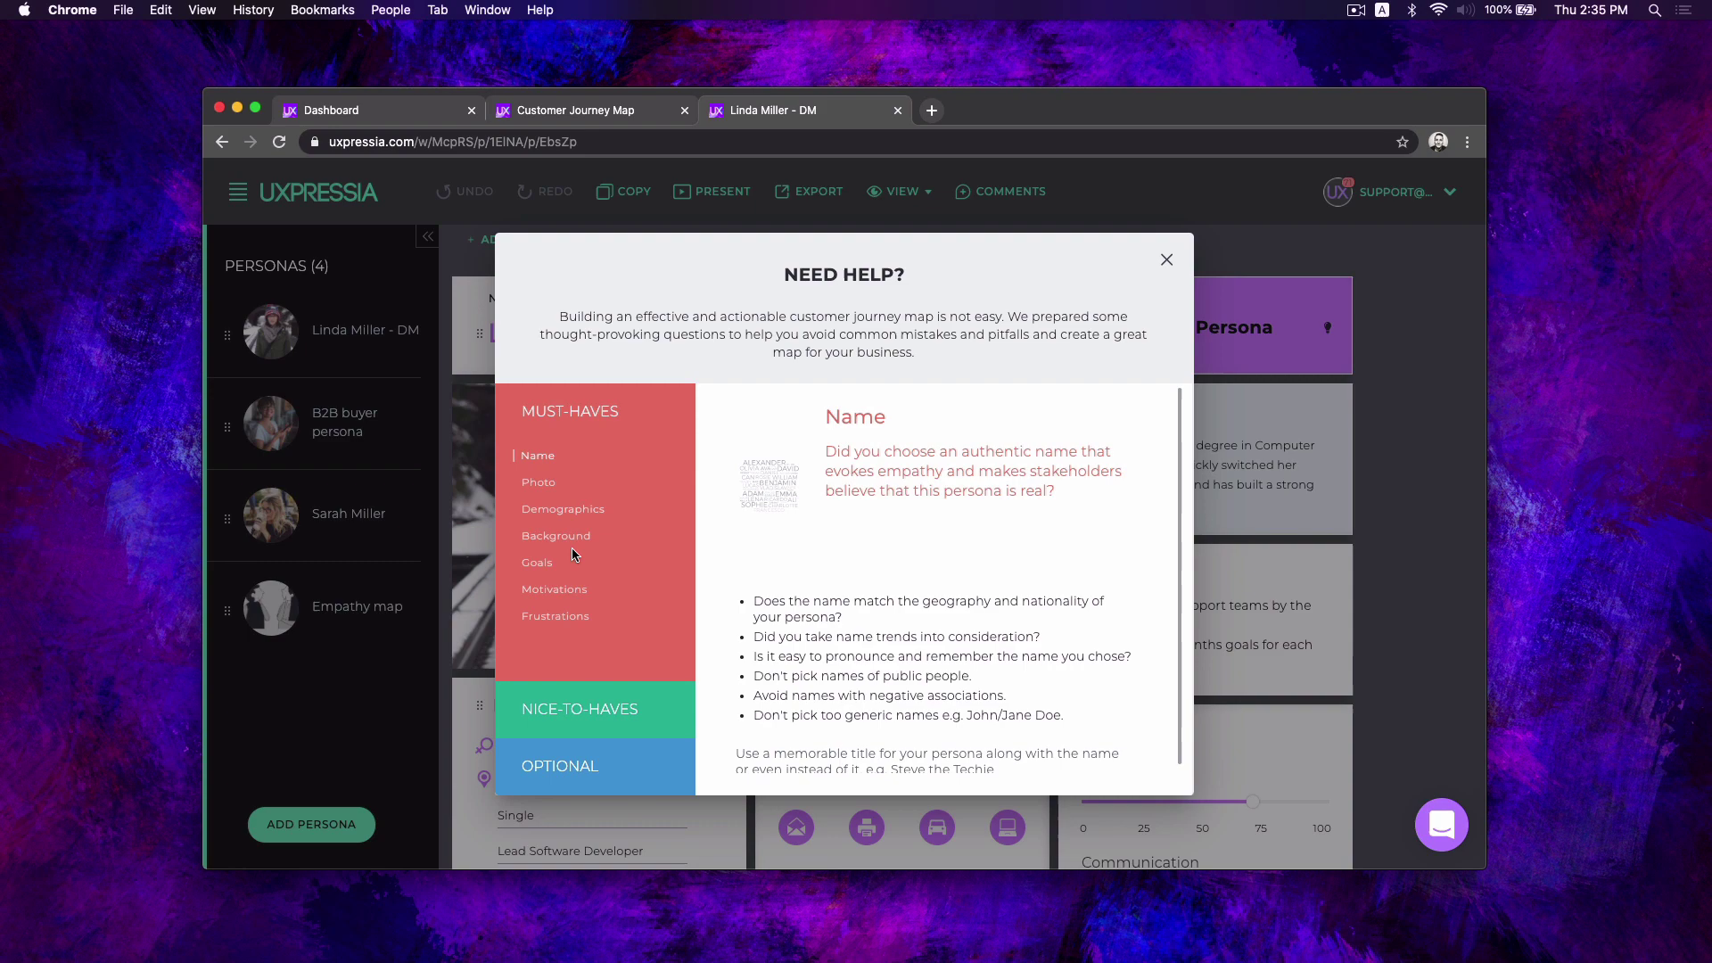
pyautogui.click(576, 546)
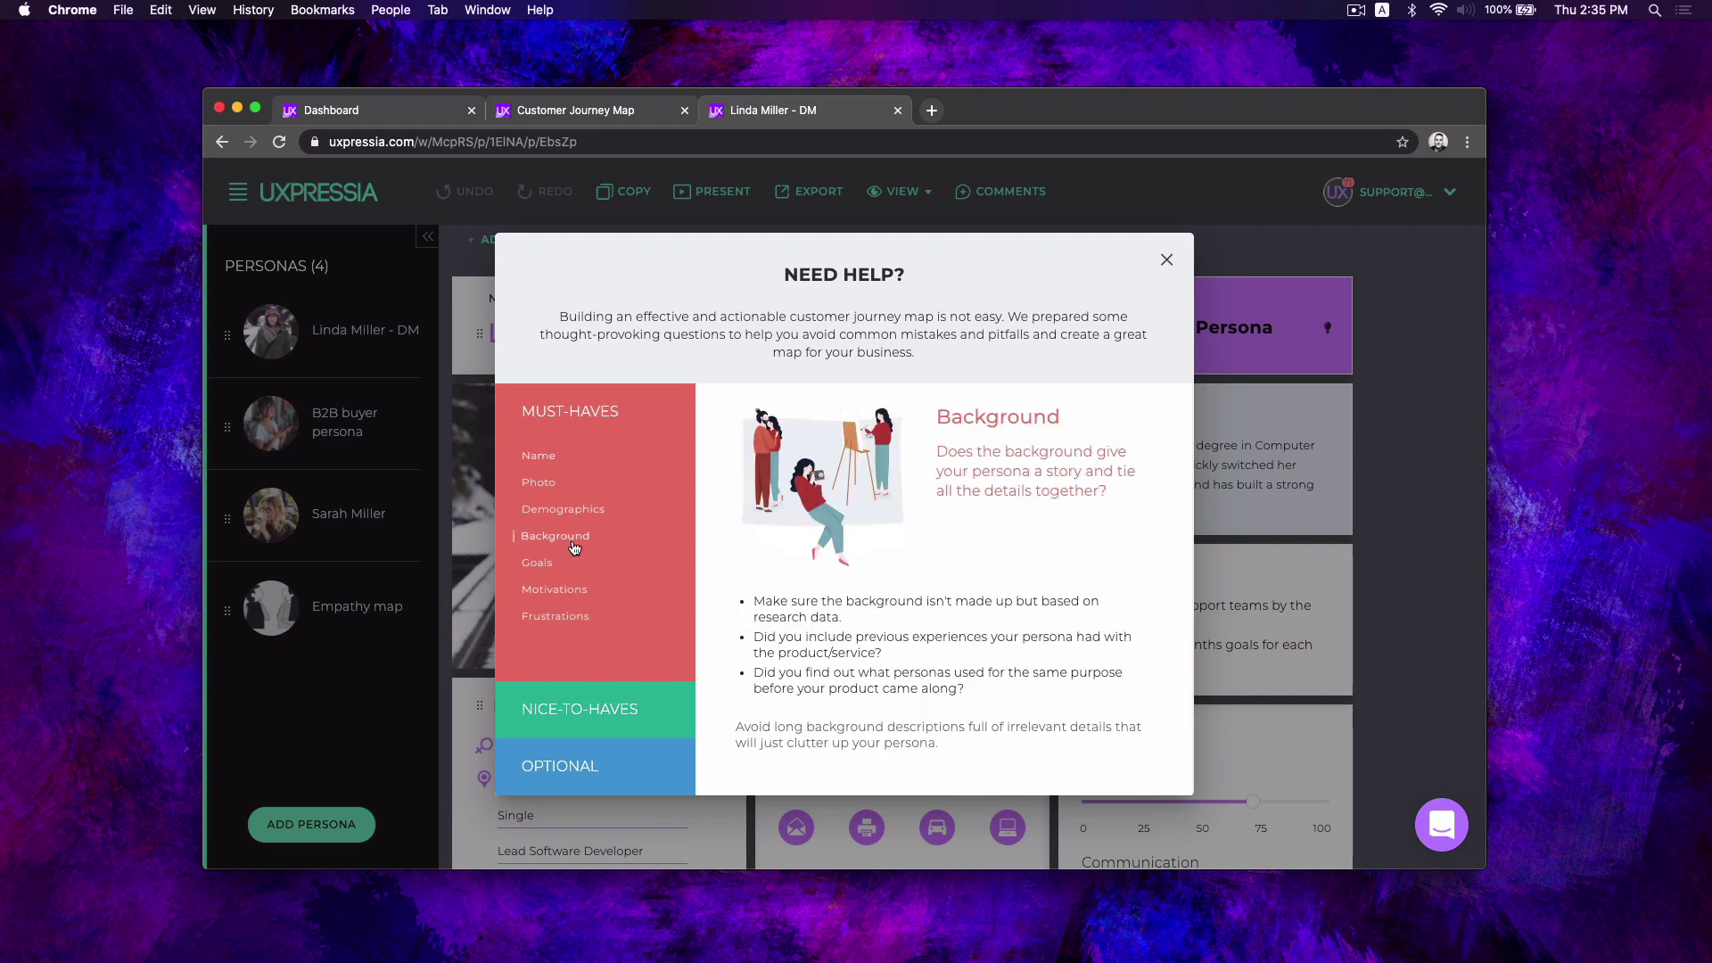
pyautogui.click(569, 596)
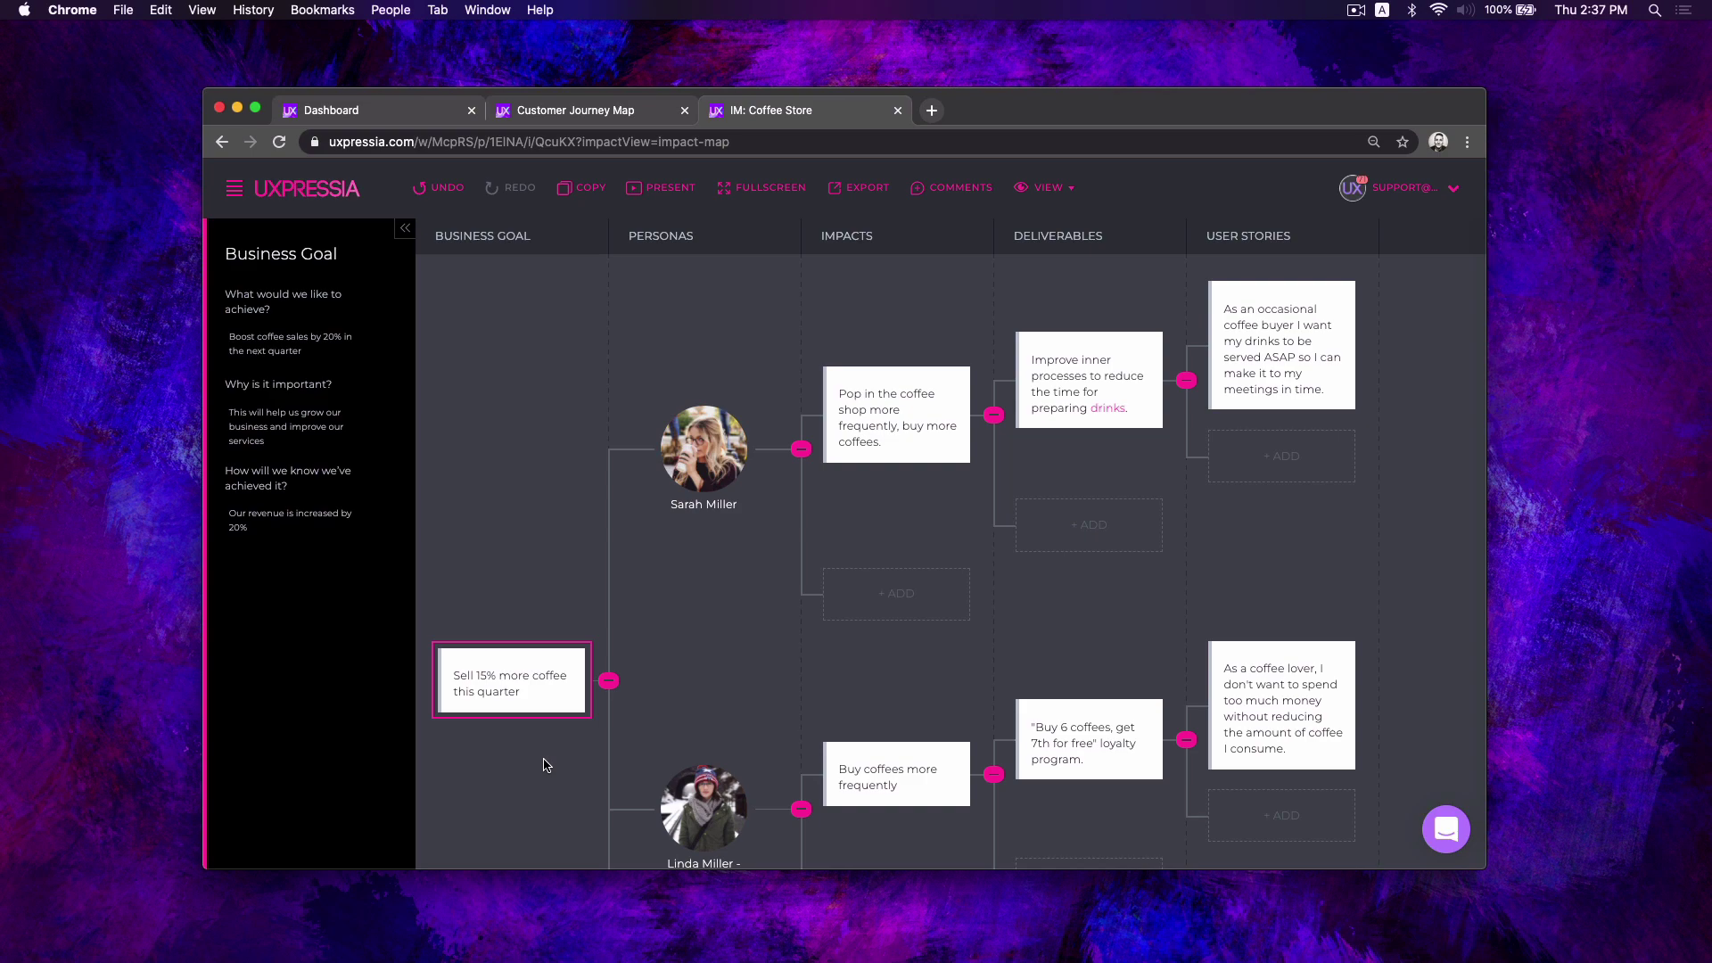
# Step: Inspect the persona, Buy coffees more frequently impact, loyalty program and coffee lover story cards
pyautogui.scroll(-1, 546, 765)
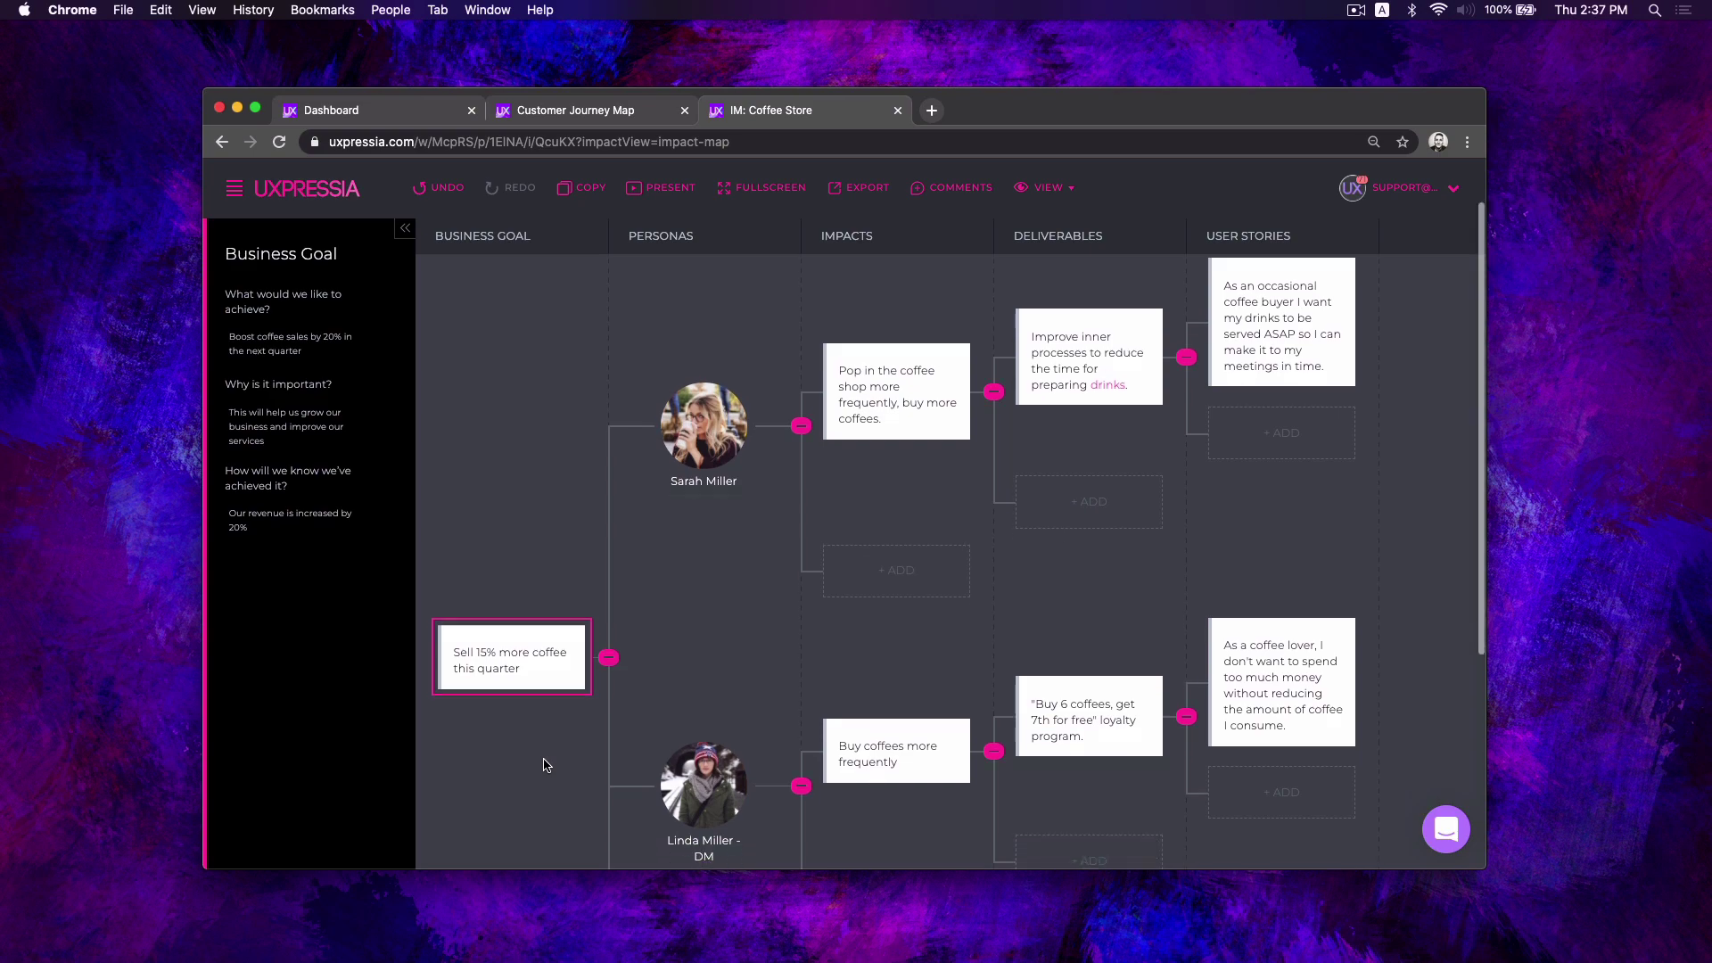
pyautogui.click(702, 779)
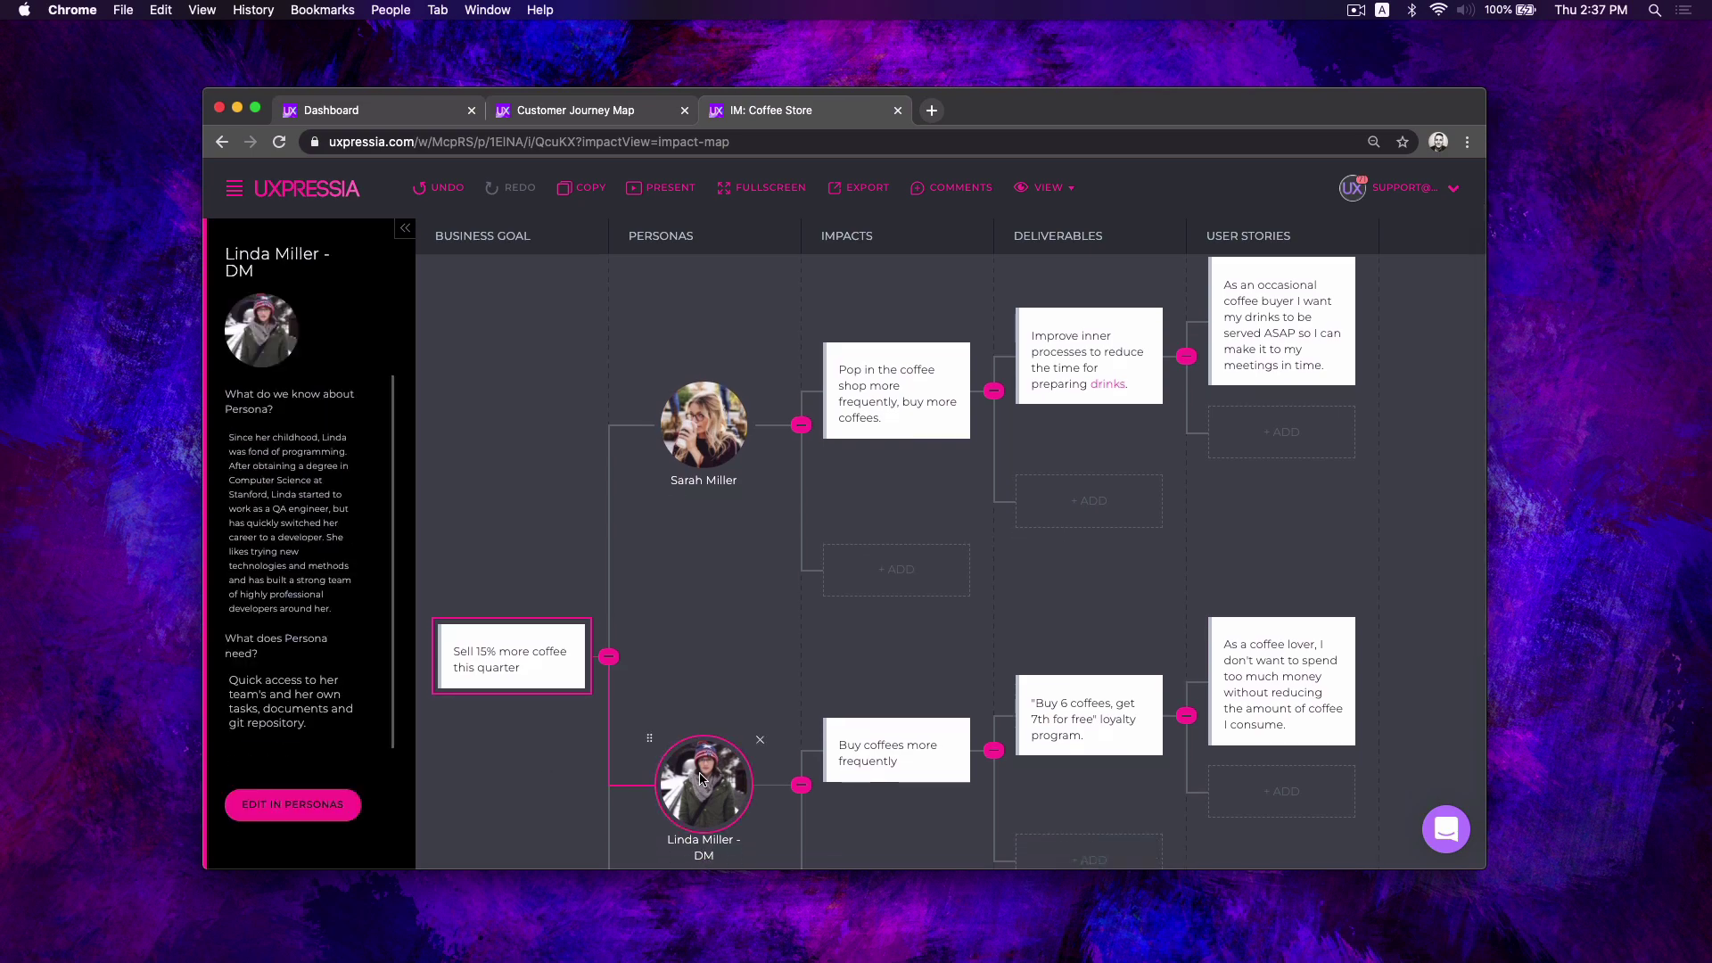
pyautogui.click(869, 749)
pyautogui.click(1049, 726)
pyautogui.click(1243, 704)
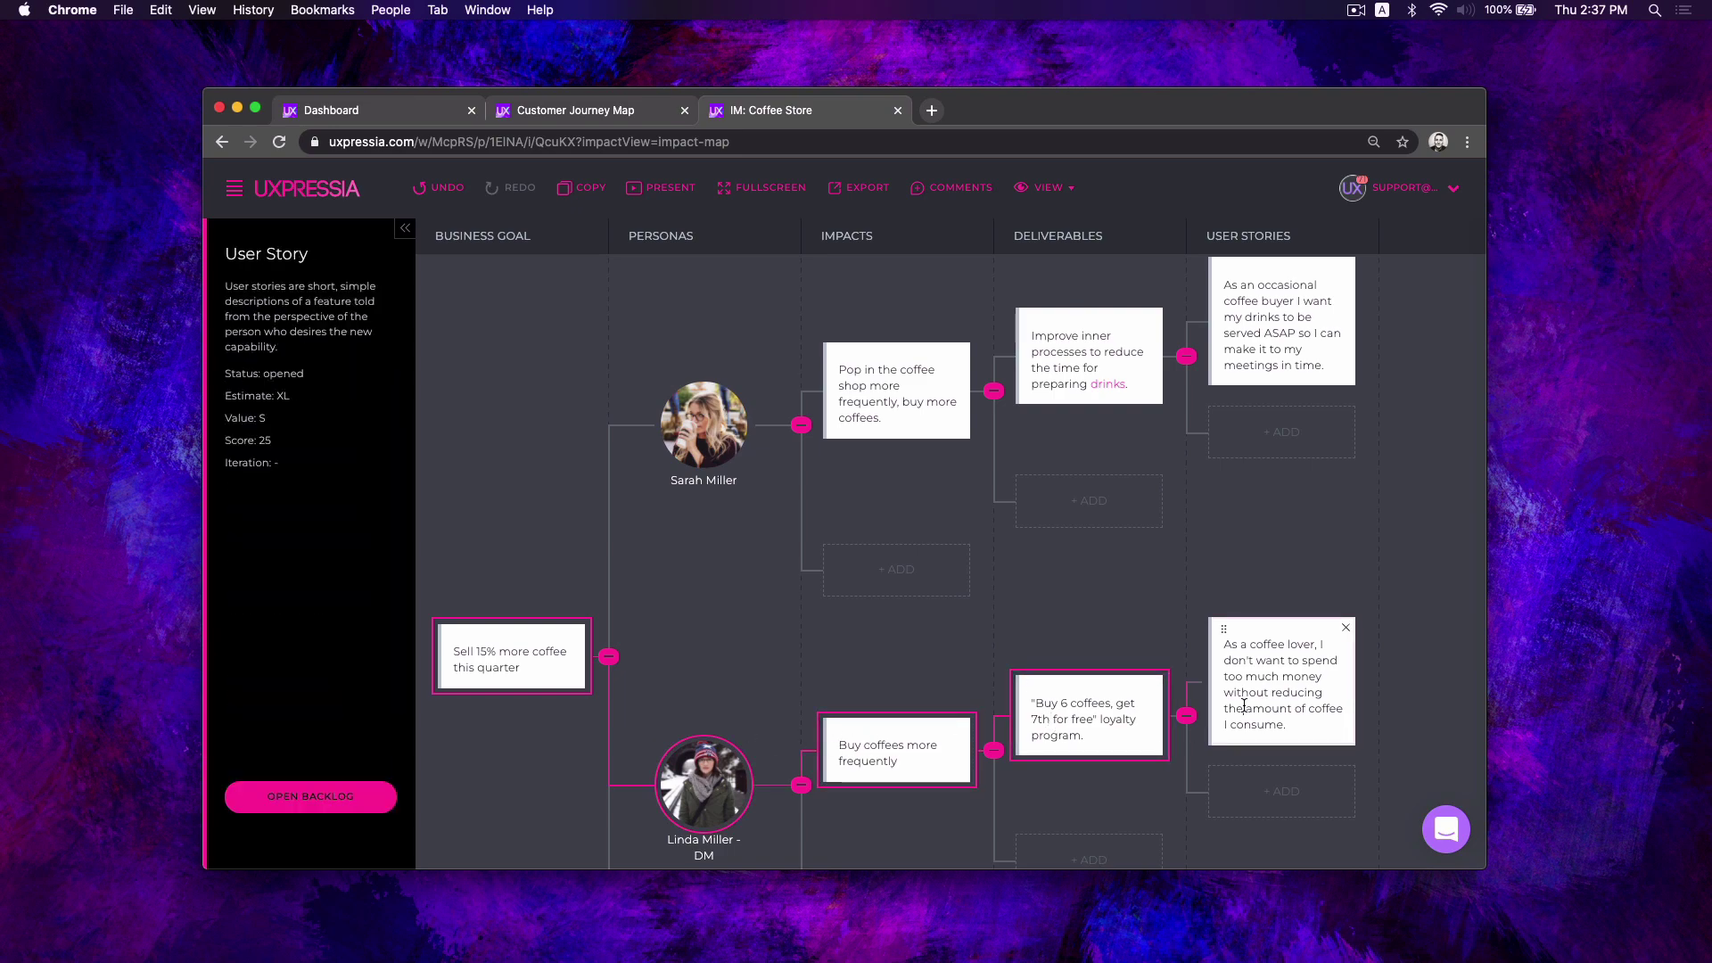
# Step: Switch the impact map to the Backlog view, then open the templates gallery
pyautogui.click(1043, 187)
pyautogui.click(1064, 264)
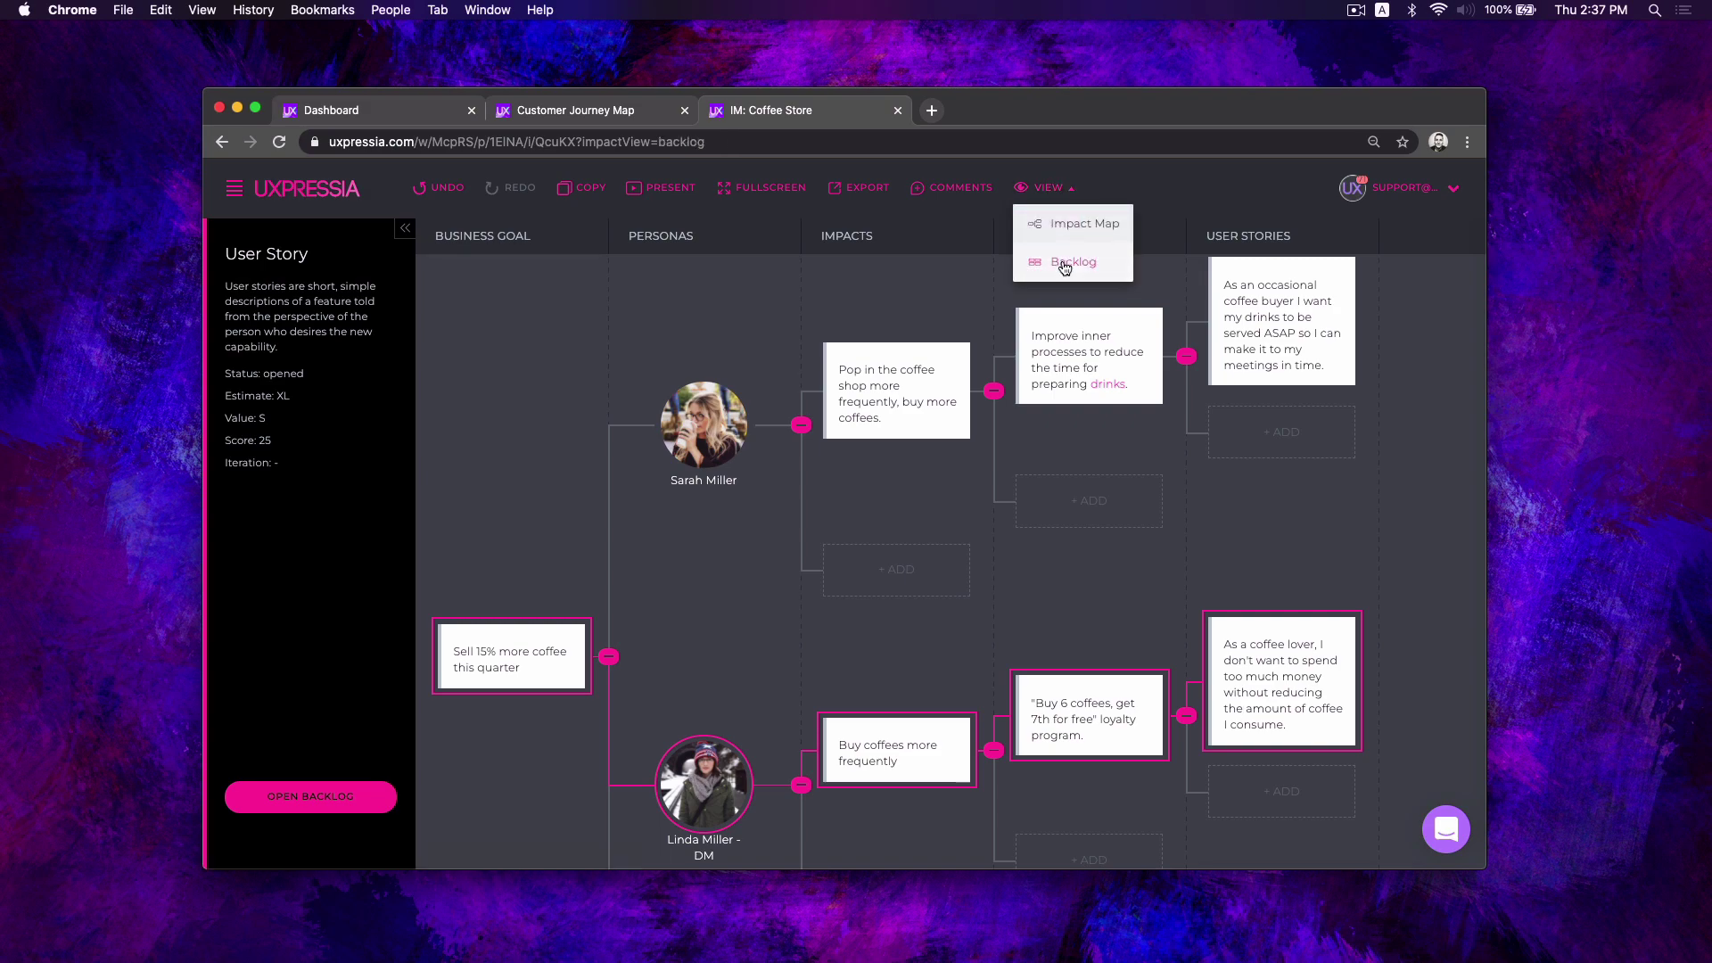
pyautogui.click(1048, 188)
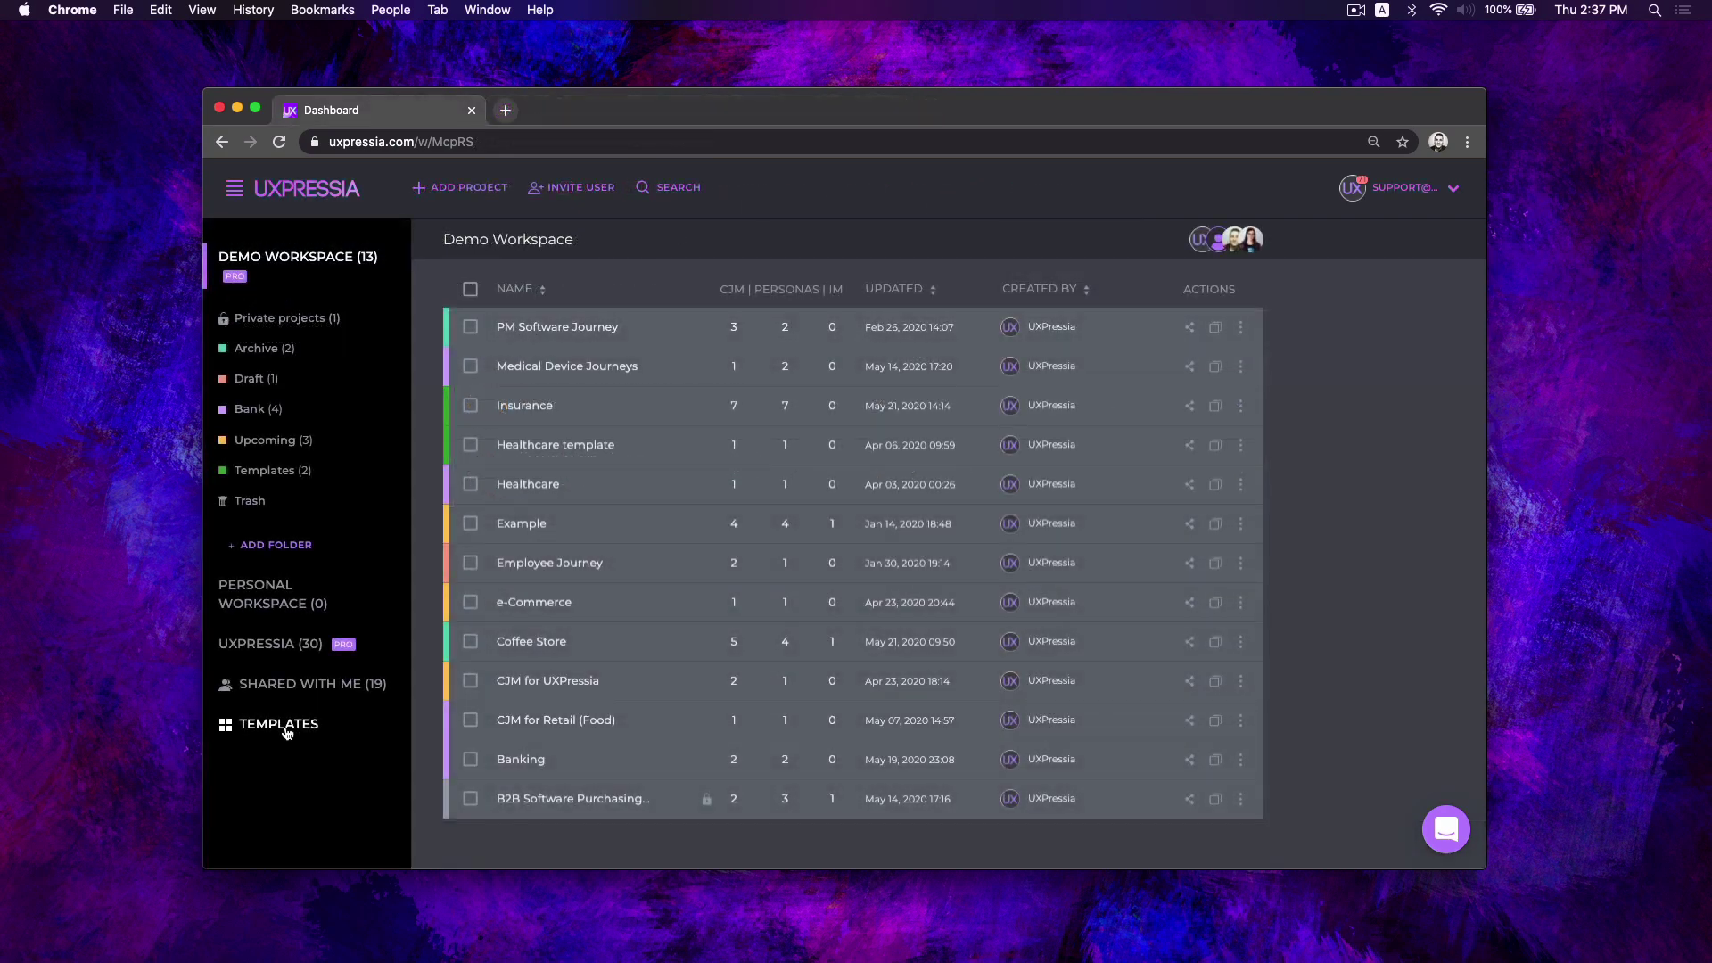
pyautogui.click(279, 723)
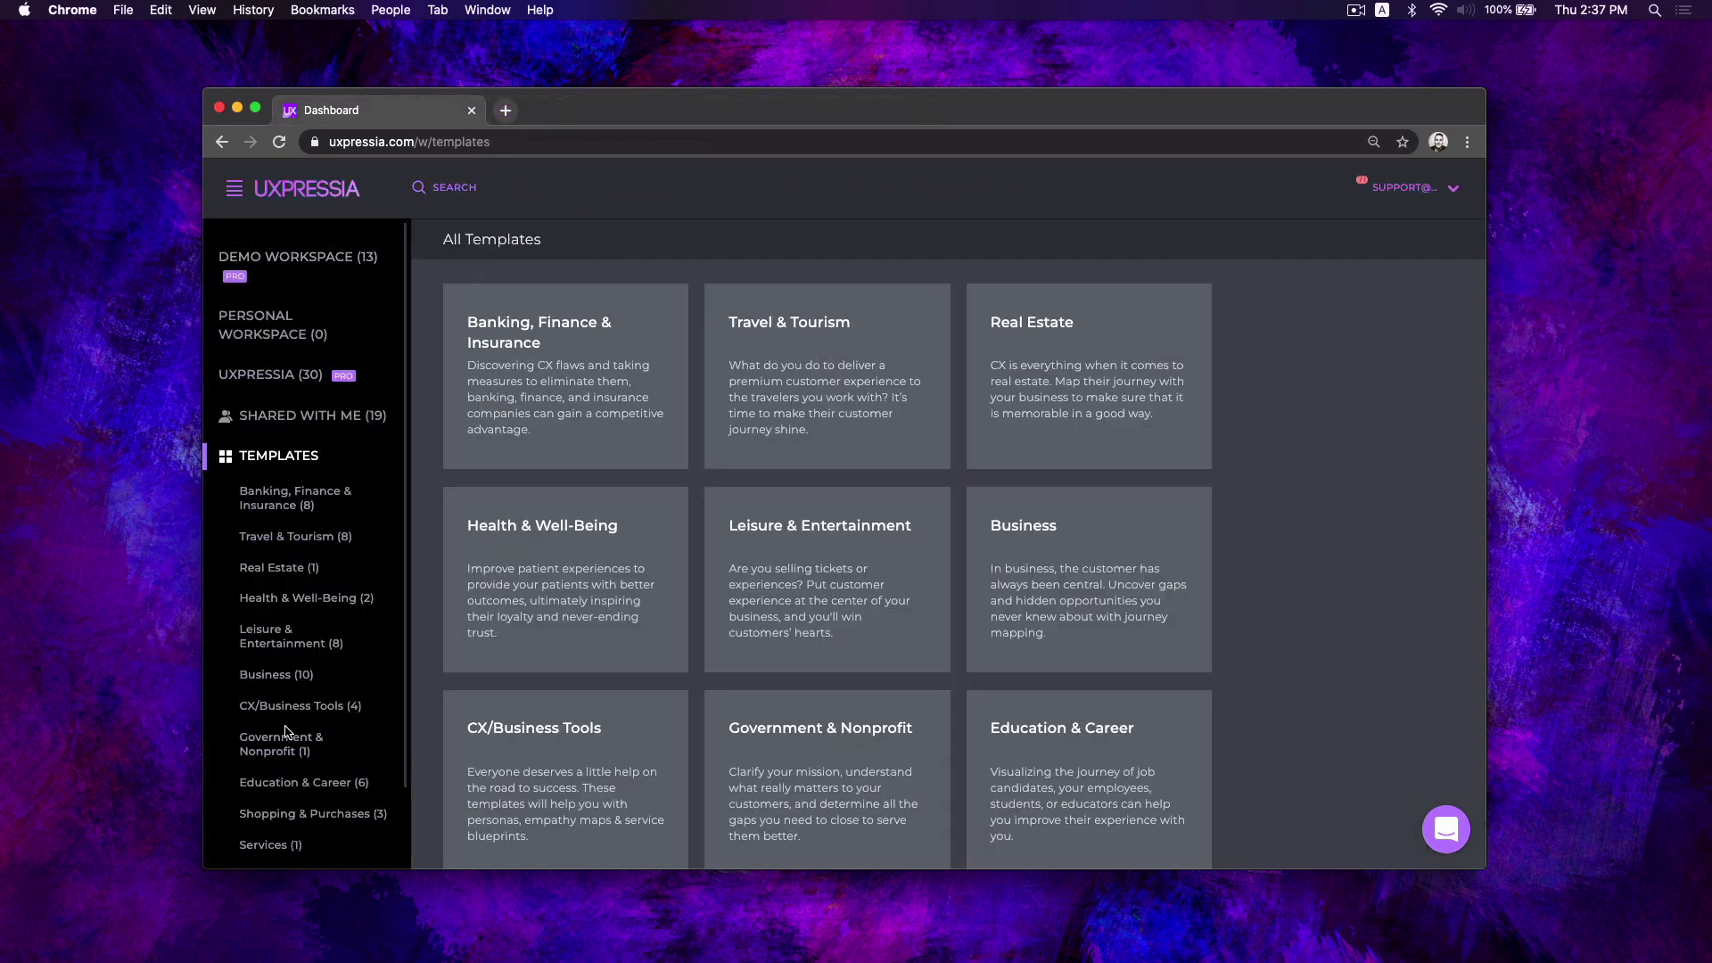
# Step: Open the Health & Well-Being category and scroll through its templates and preview
pyautogui.click(504, 619)
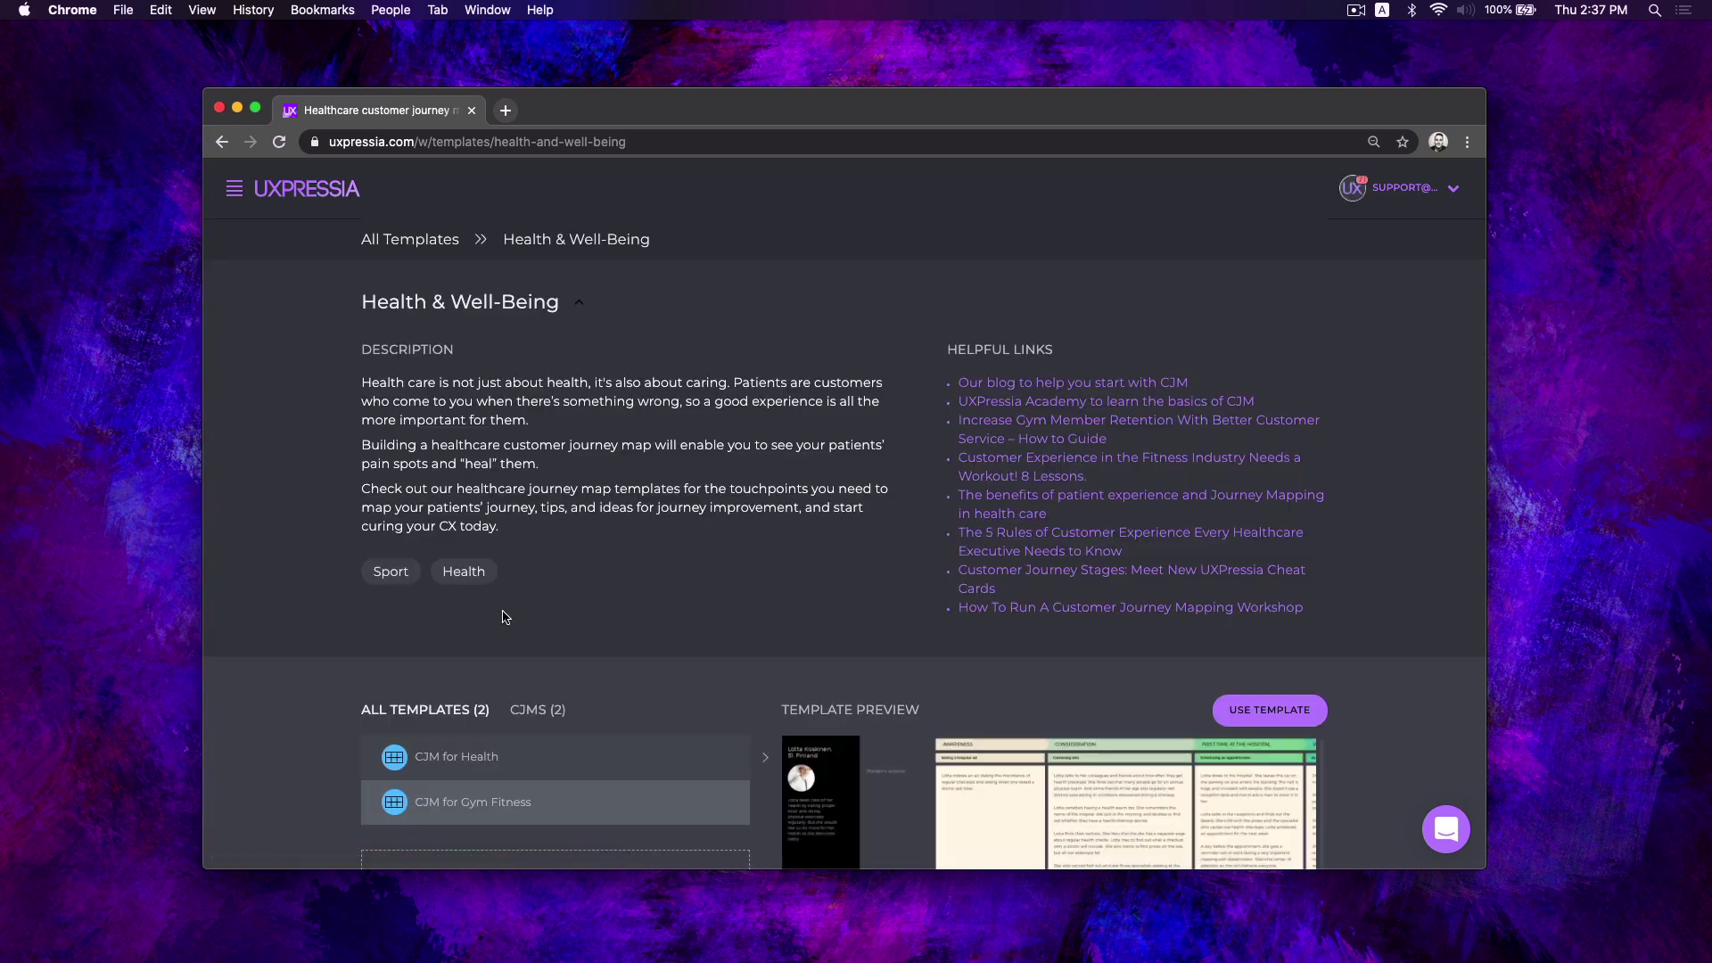
pyautogui.scroll(-5, 504, 619)
pyautogui.scroll(-2, 580, 655)
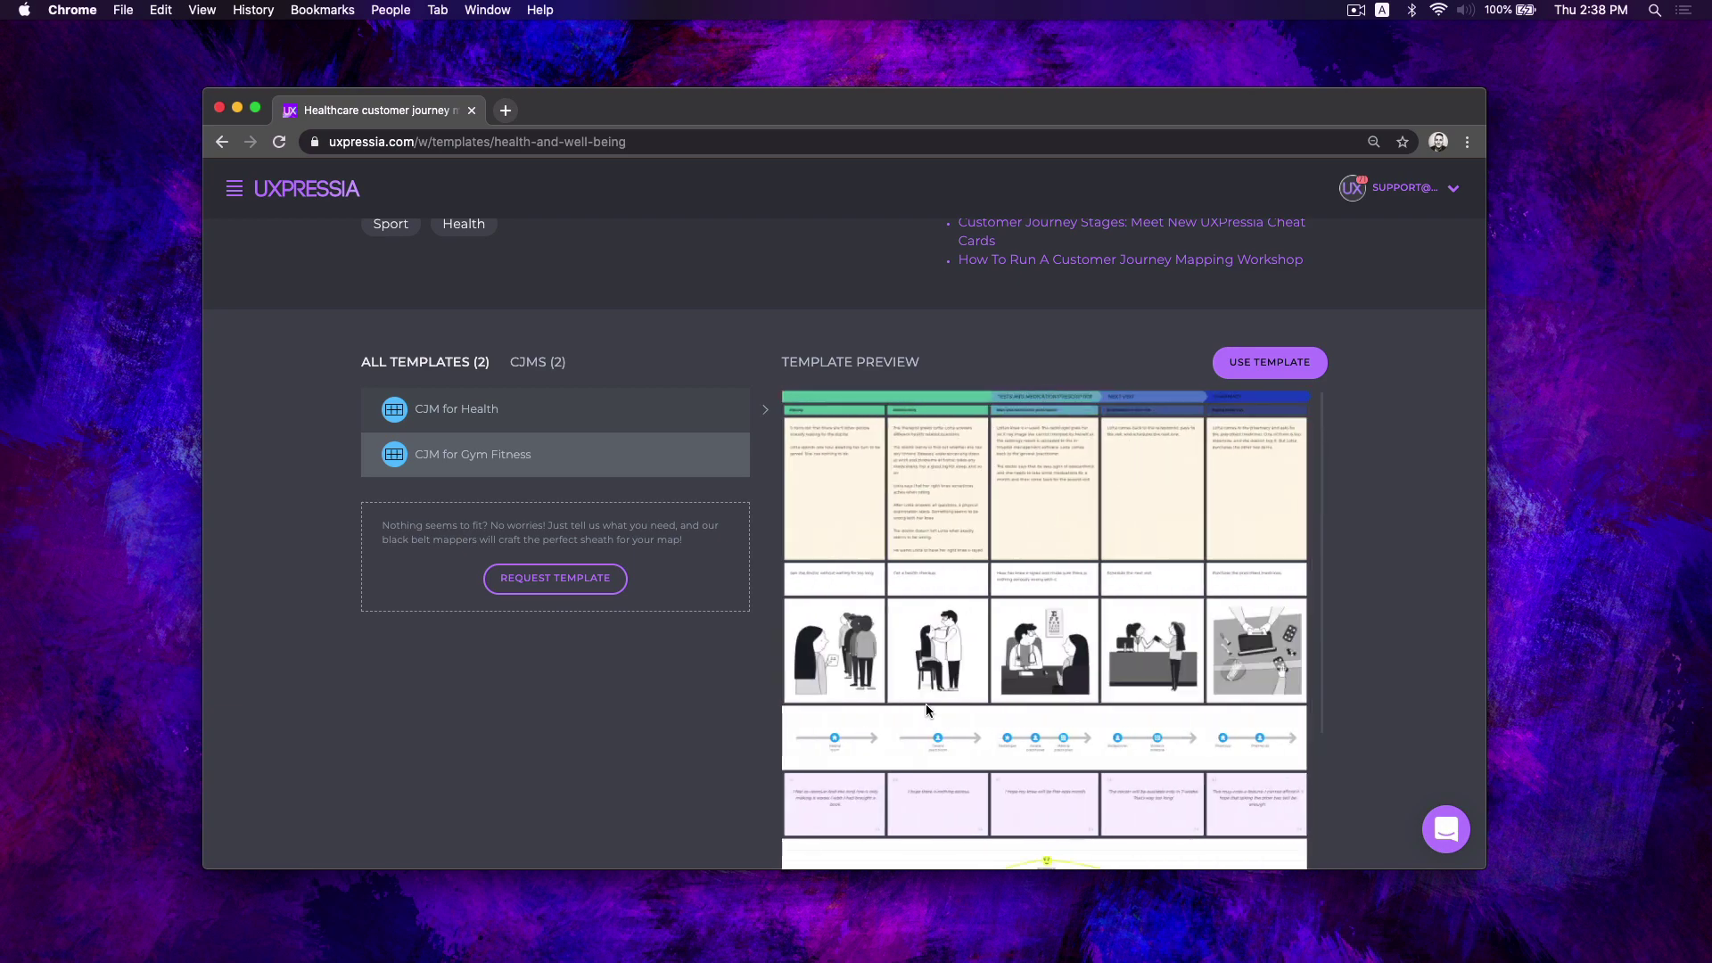
pyautogui.scroll(5, 926, 706)
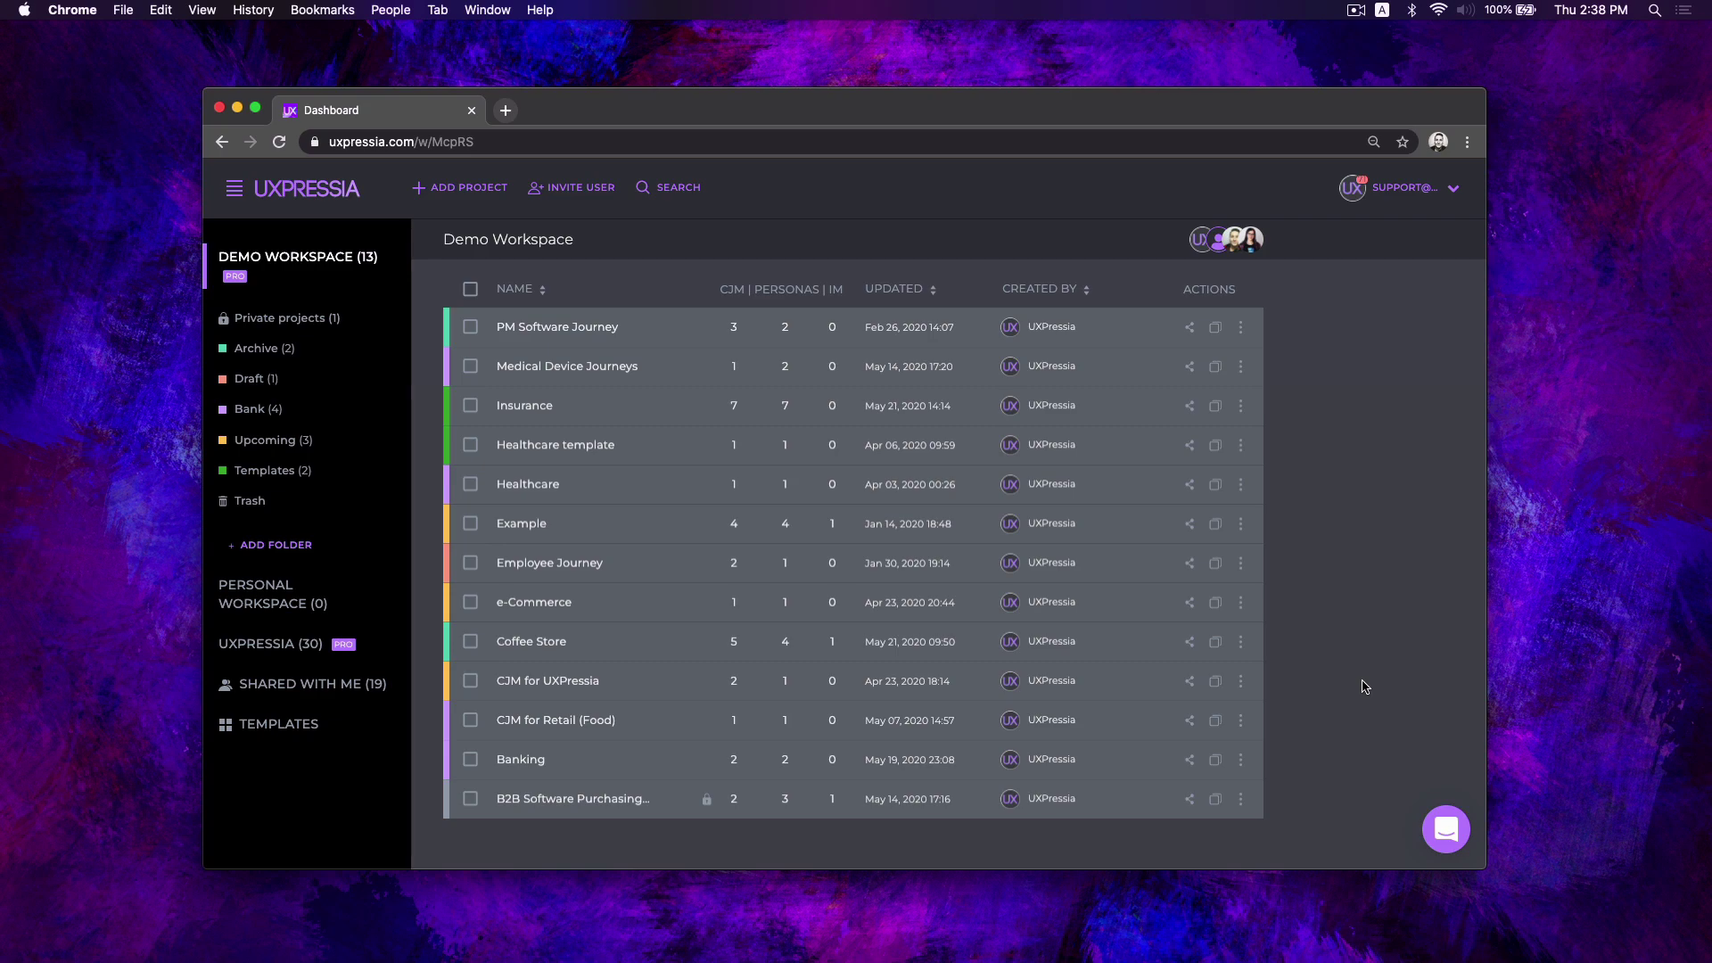
# Step: Start a live support chat and draft the greeting 'Hi team!' to the support team
pyautogui.scroll(5, 1462, 856)
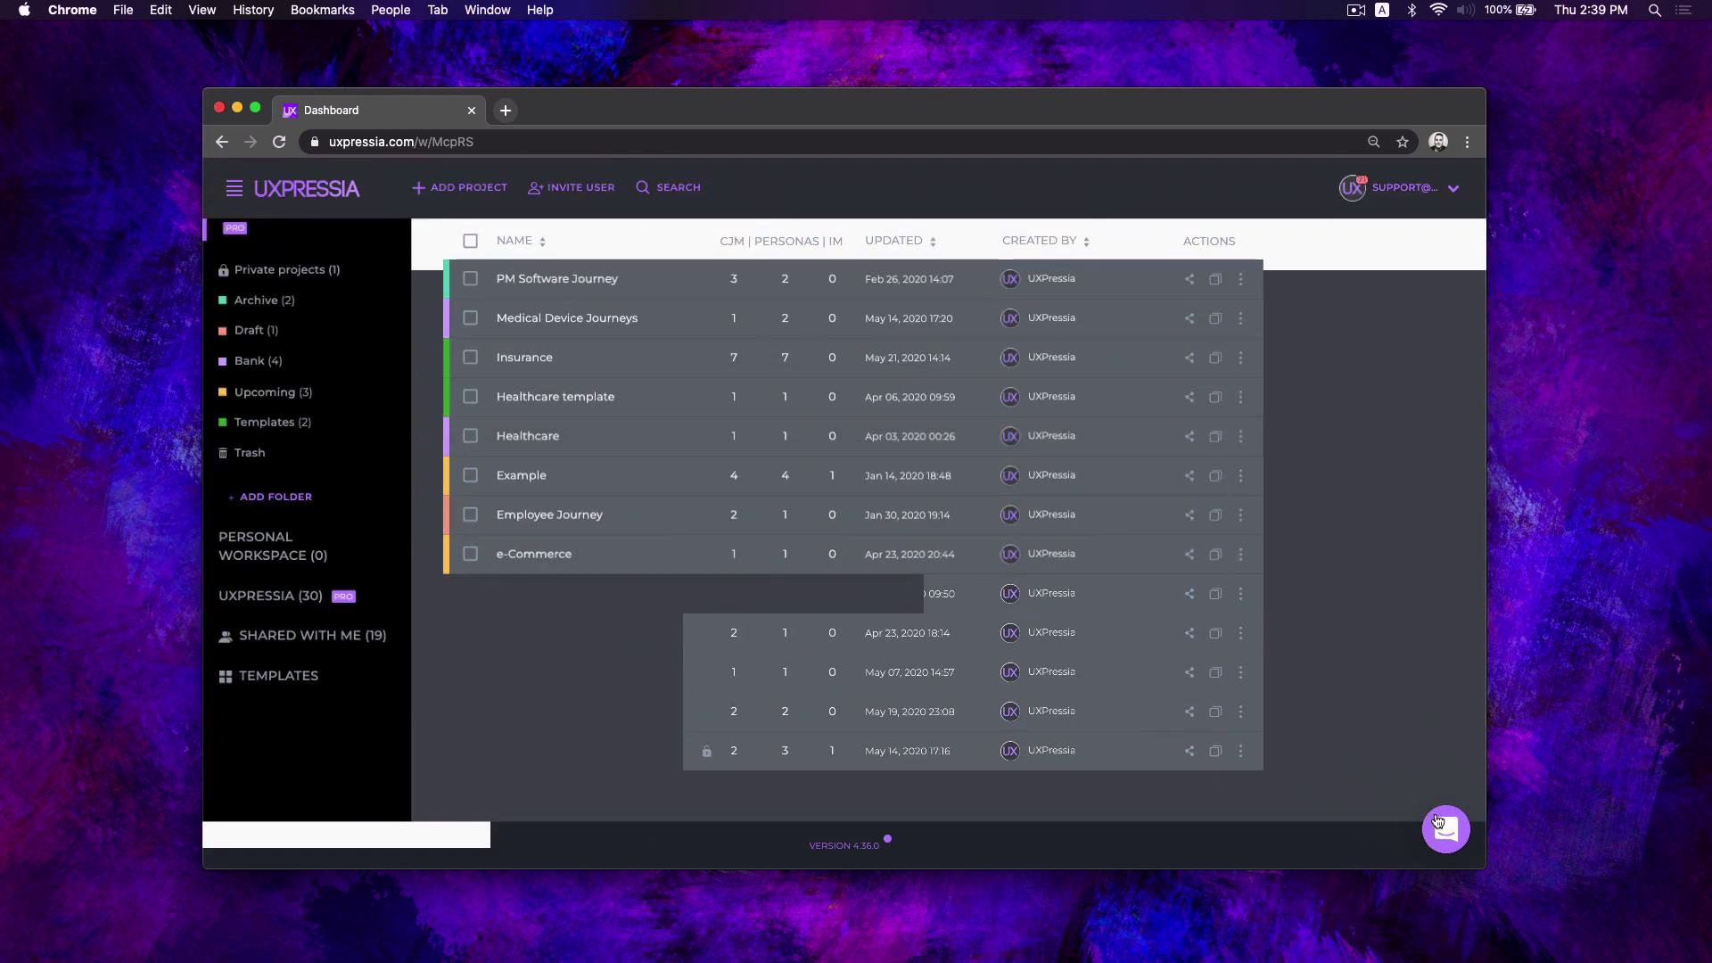
pyautogui.click(1445, 829)
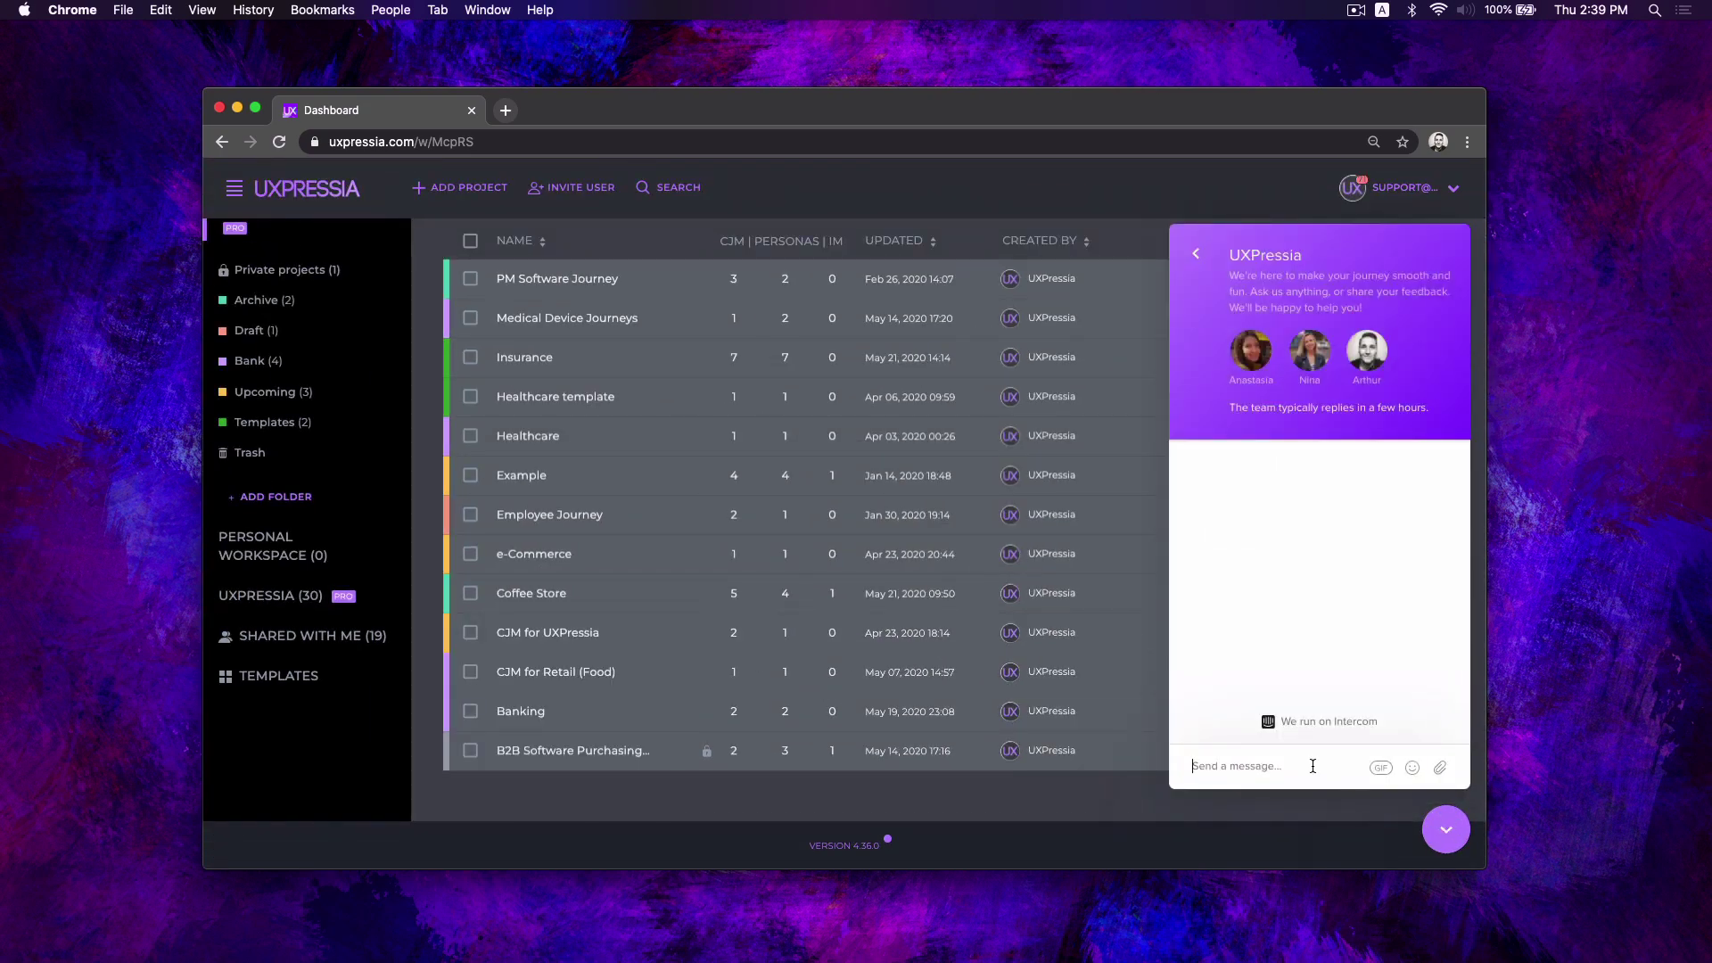
pyautogui.write('Hi team!')
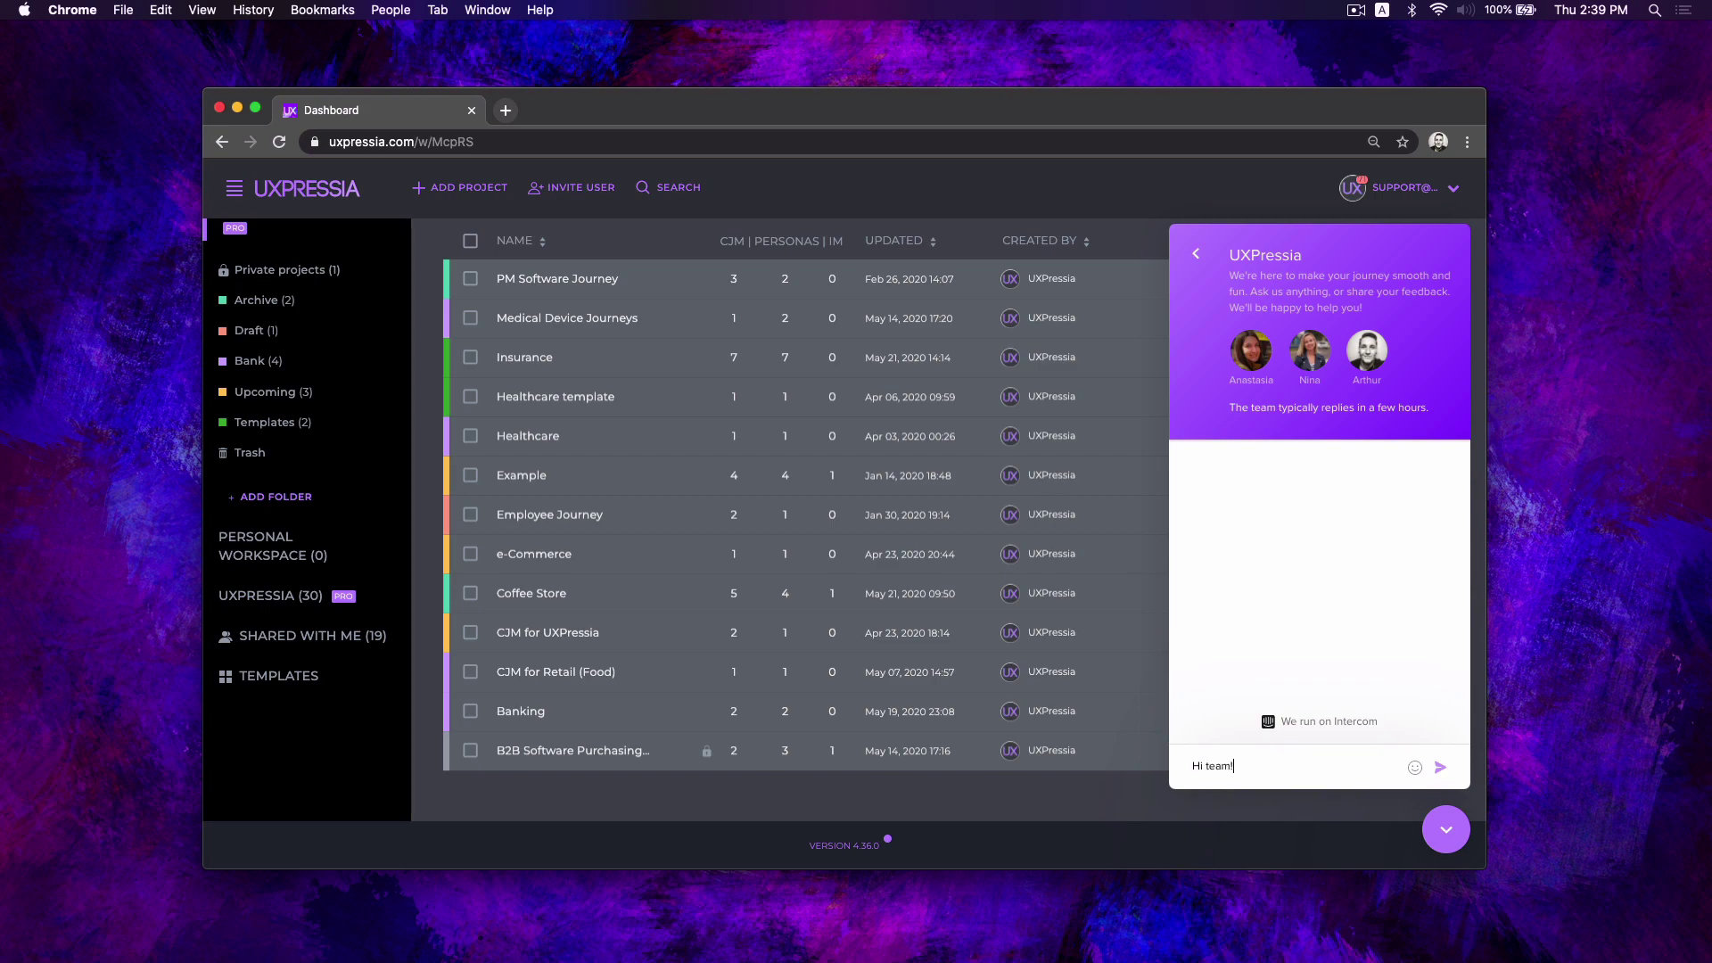